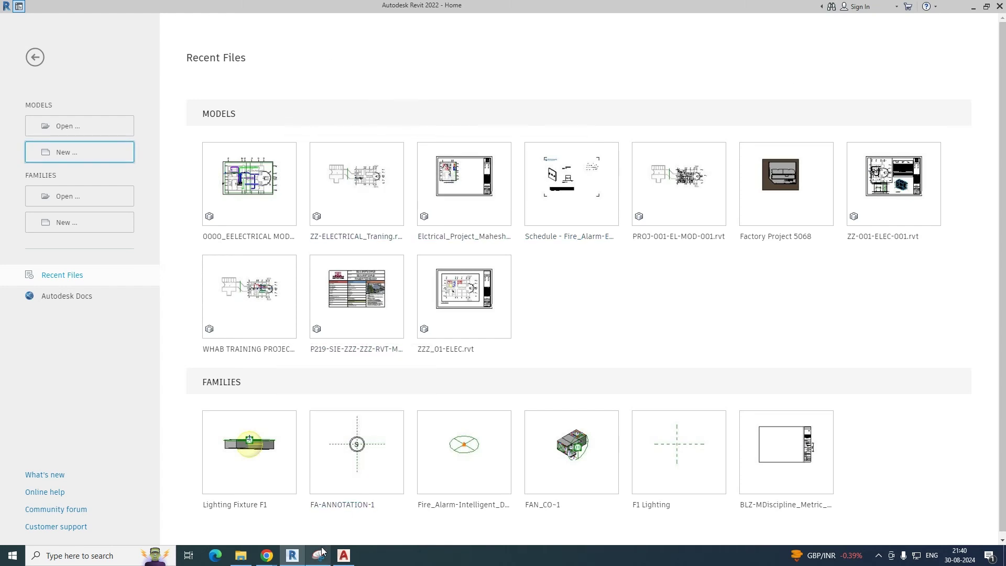
- Review the ceiling lamp reference photo before starting the family
{"action": "left_click", "coordinate": [321, 556]}
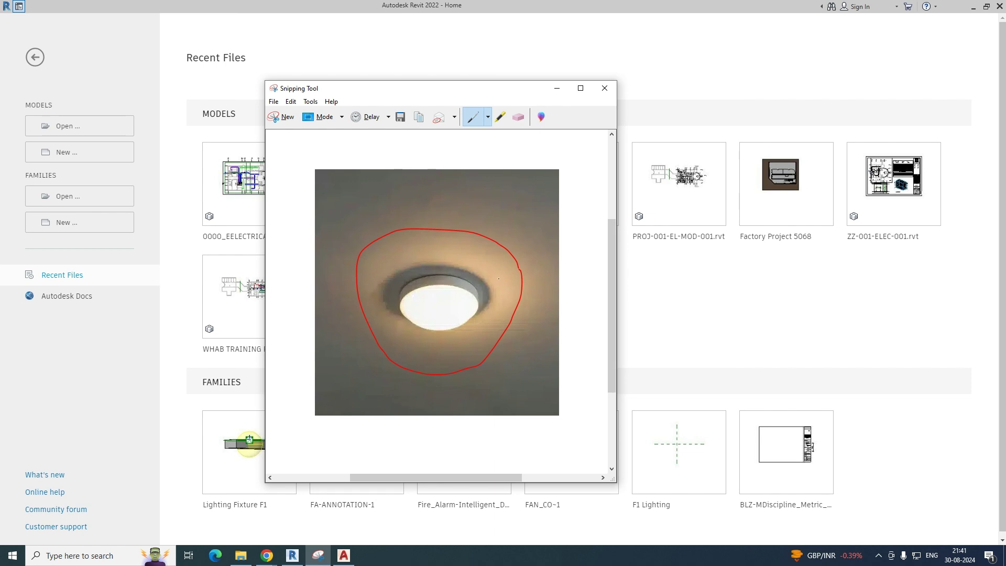
{"action": "left_click", "coordinate": [559, 90]}
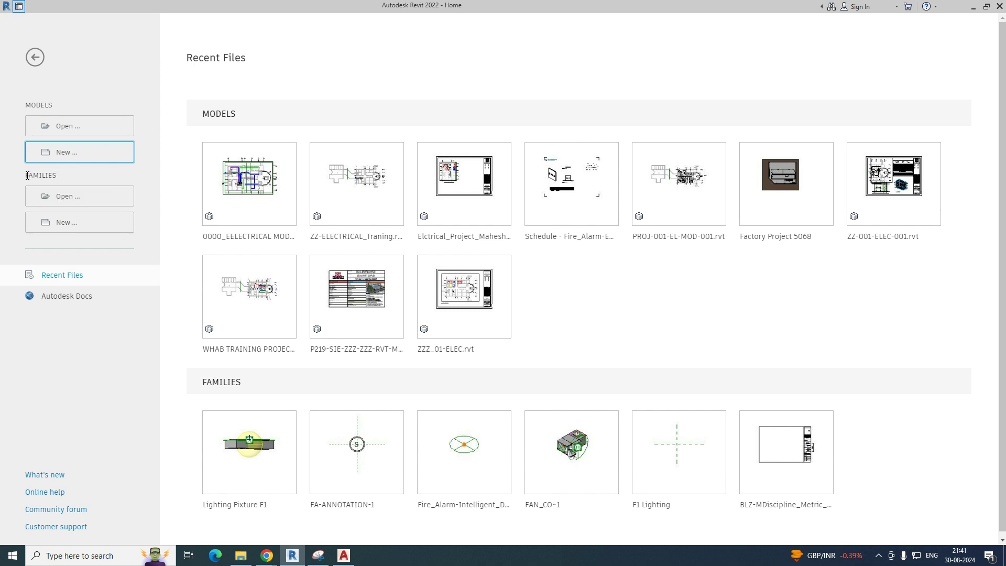
{"action": "left_click_drag", "start_coordinate": [27, 176], "coordinate": [64, 179]}
{"action": "left_click", "coordinate": [315, 557]}
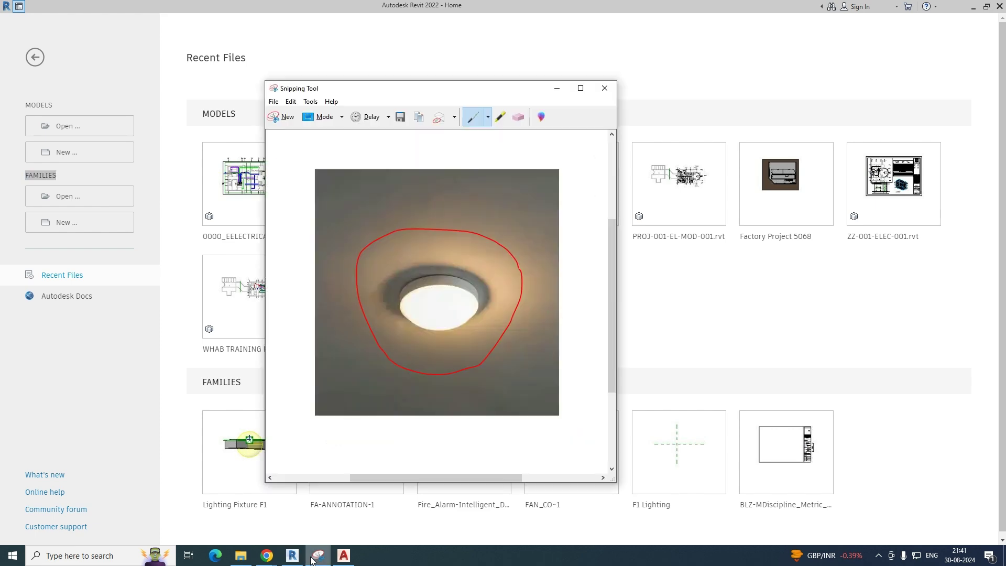
{"action": "left_click", "coordinate": [315, 557]}
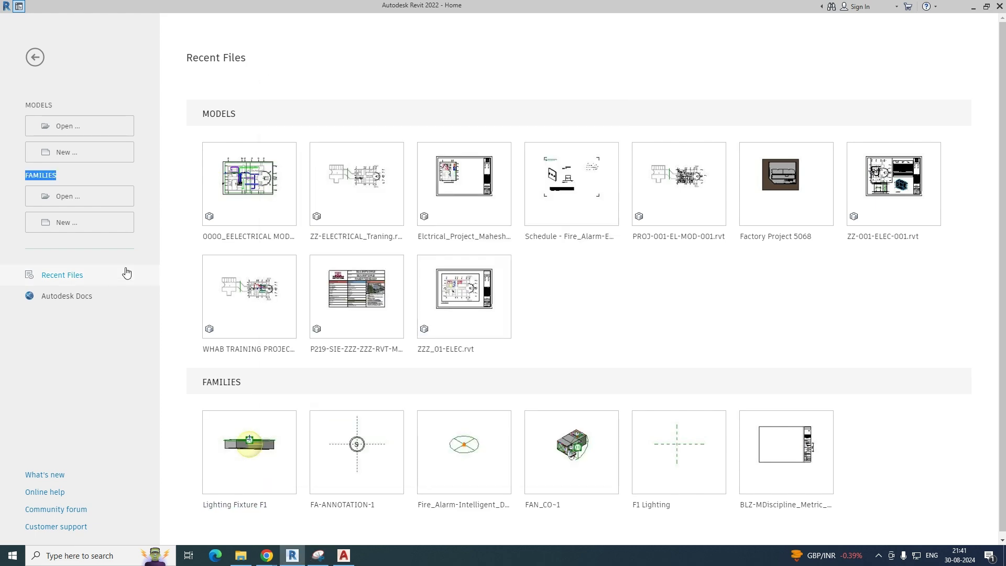
- Start a new family and browse the English family templates, including the Annotations folder
{"action": "left_click", "coordinate": [68, 227]}
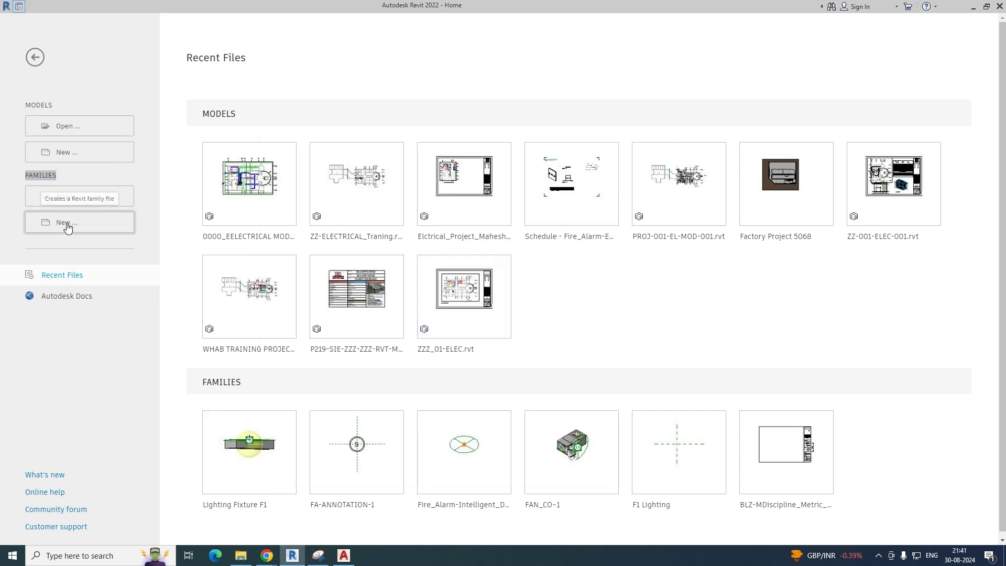
{"action": "left_click", "coordinate": [309, 113]}
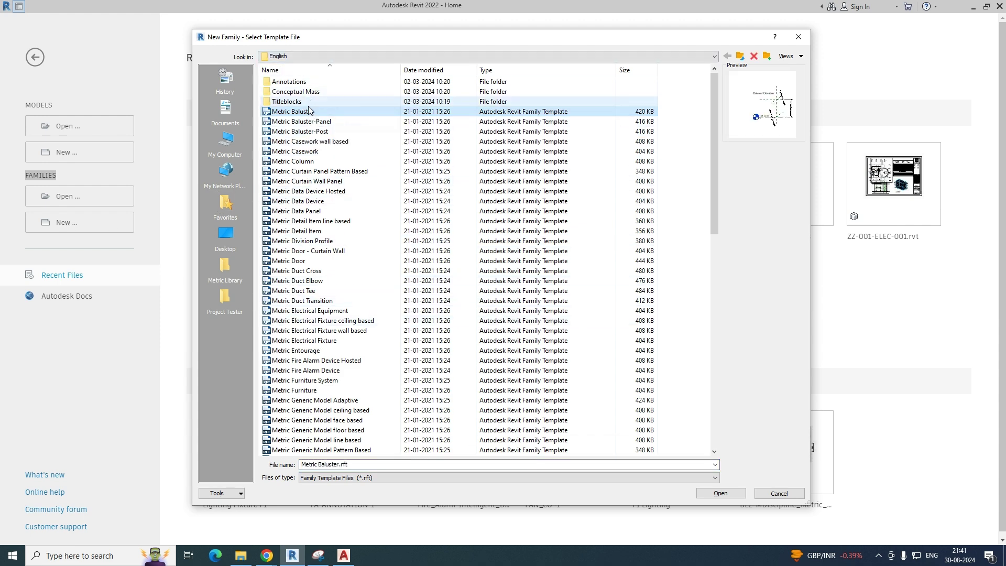
{"action": "scroll", "coordinate": [319, 199], "scroll_direction": "down", "scroll_amount": 4}
{"action": "scroll", "coordinate": [324, 216], "scroll_direction": "up", "scroll_amount": 4}
{"action": "double_click", "coordinate": [287, 83]}
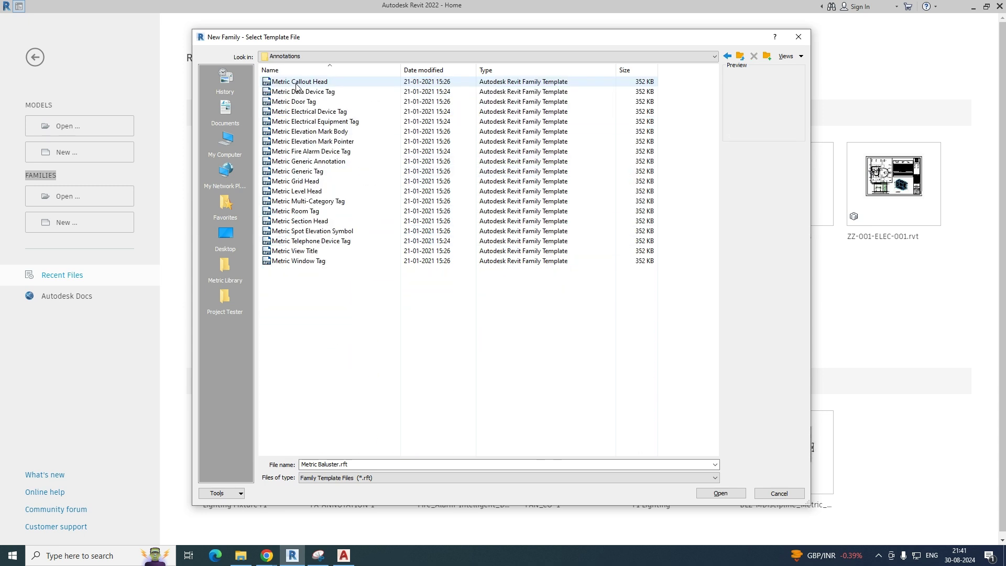
{"action": "left_click", "coordinate": [744, 59]}
{"action": "scroll", "coordinate": [335, 251], "scroll_direction": "down", "scroll_amount": 5}
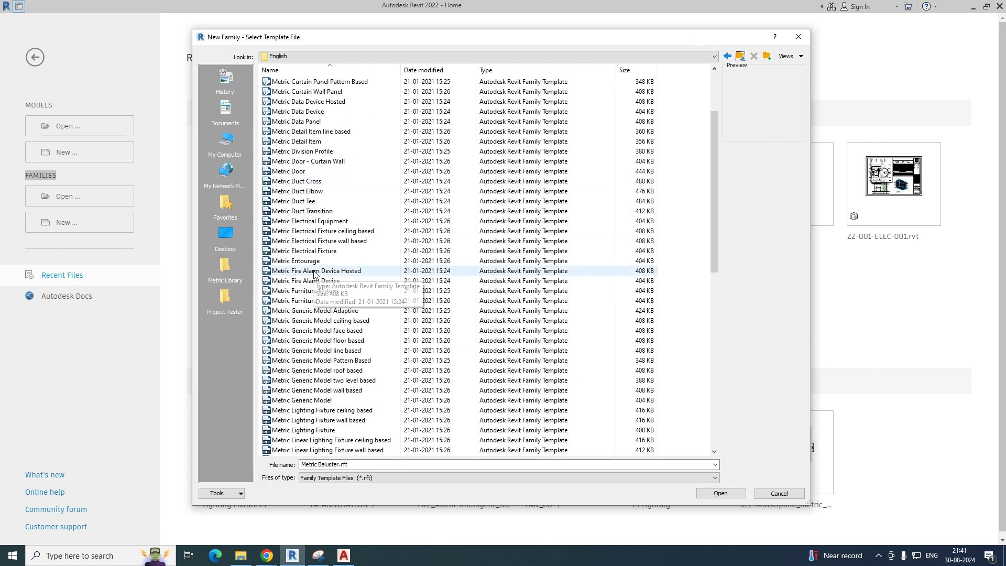
- Pick Metric Lighting Fixture ceiling based.rft and open it as the new family
{"action": "left_click", "coordinate": [310, 234]}
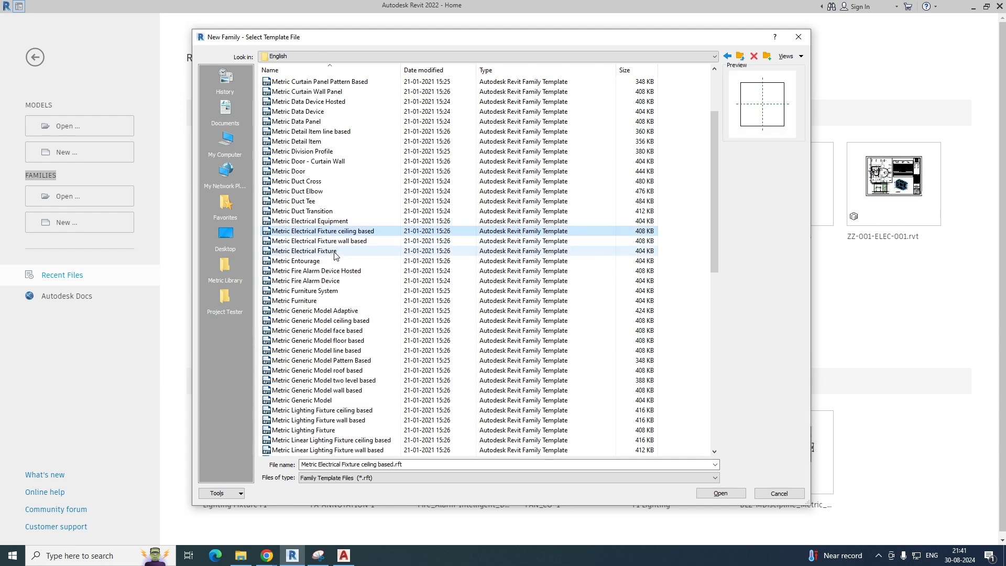
{"action": "scroll", "coordinate": [336, 251], "scroll_direction": "down", "scroll_amount": 4}
{"action": "scroll", "coordinate": [335, 262], "scroll_direction": "down", "scroll_amount": 1}
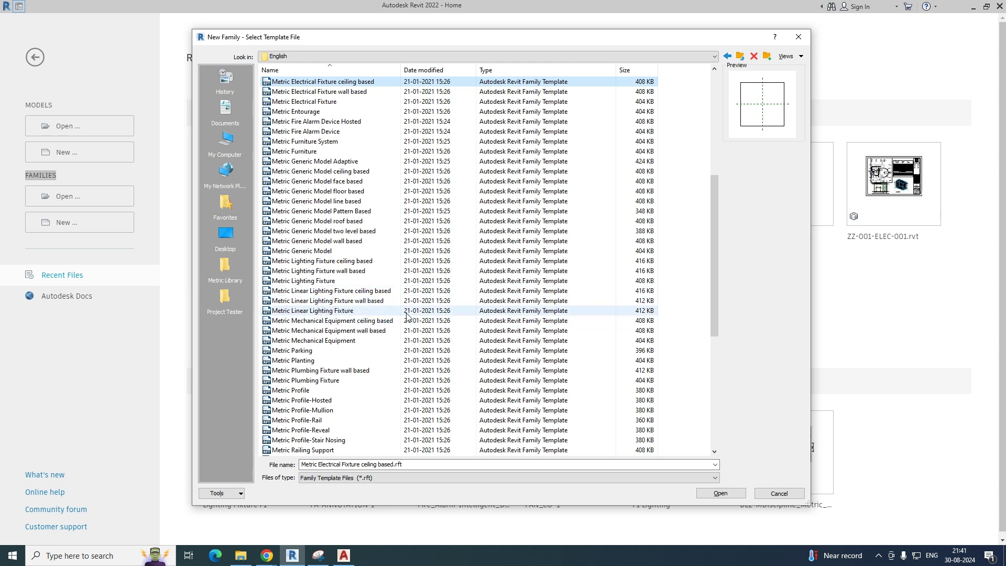
{"action": "left_click", "coordinate": [323, 264]}
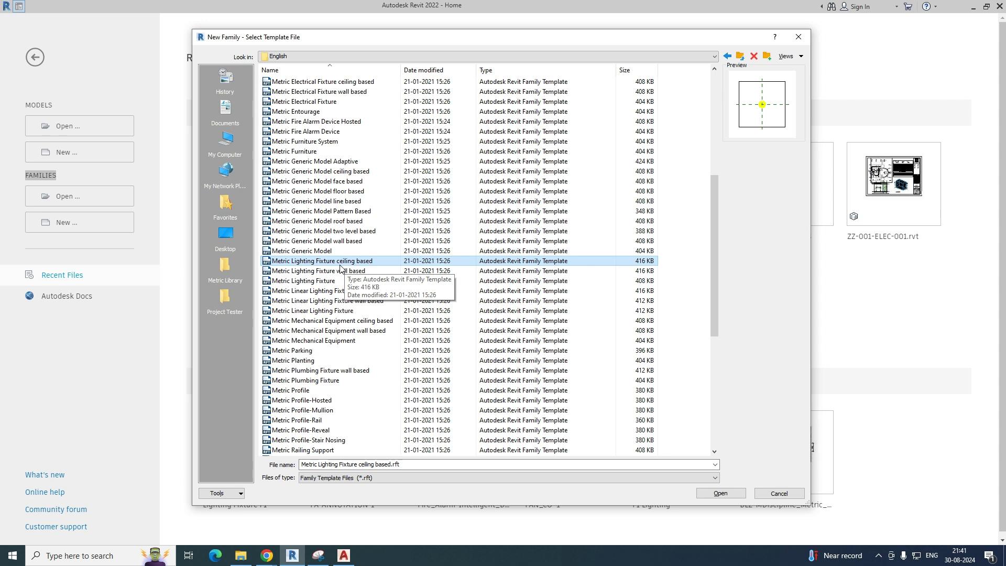
{"action": "left_click", "coordinate": [393, 465]}
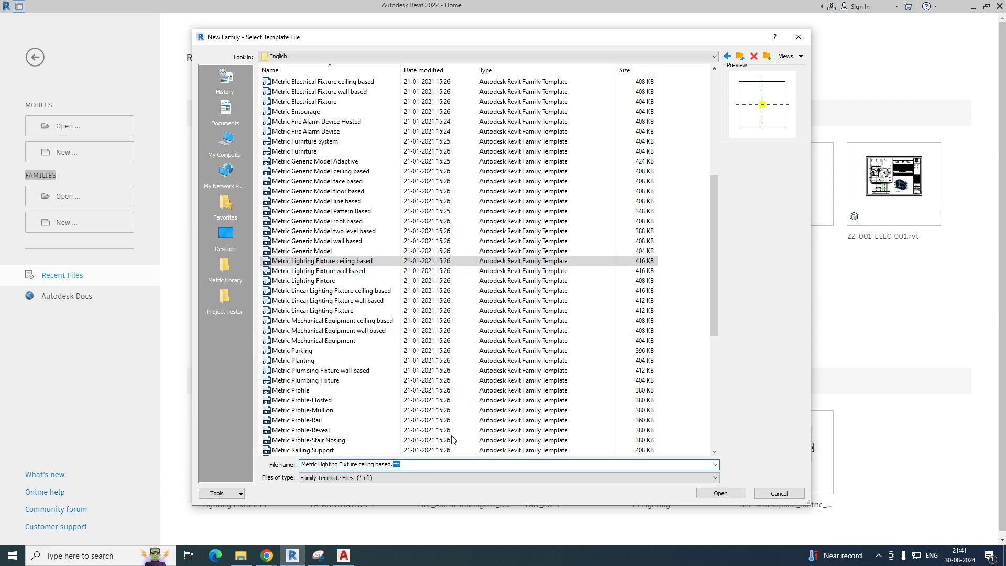
{"action": "left_click", "coordinate": [545, 262]}
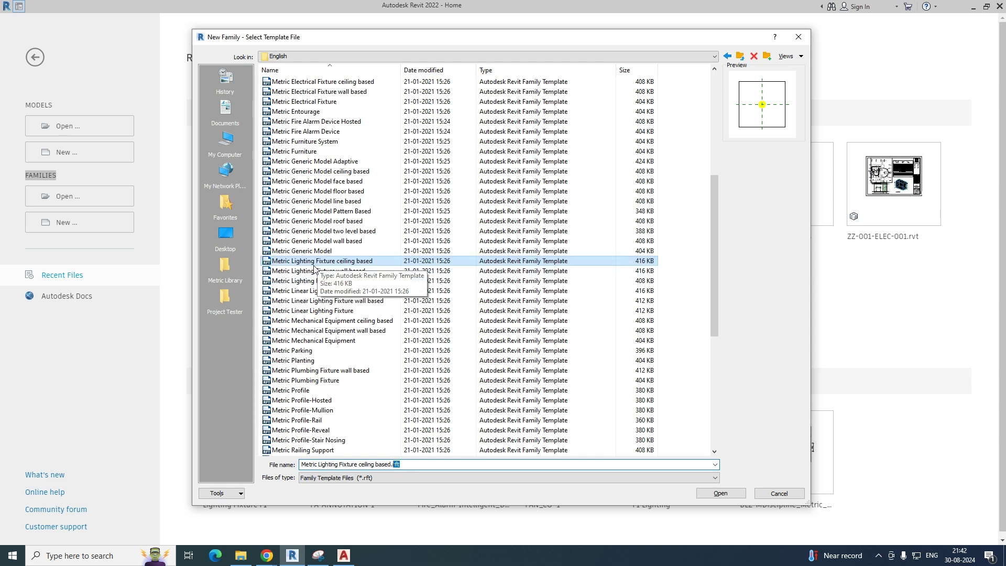
{"action": "left_click", "coordinate": [722, 495]}
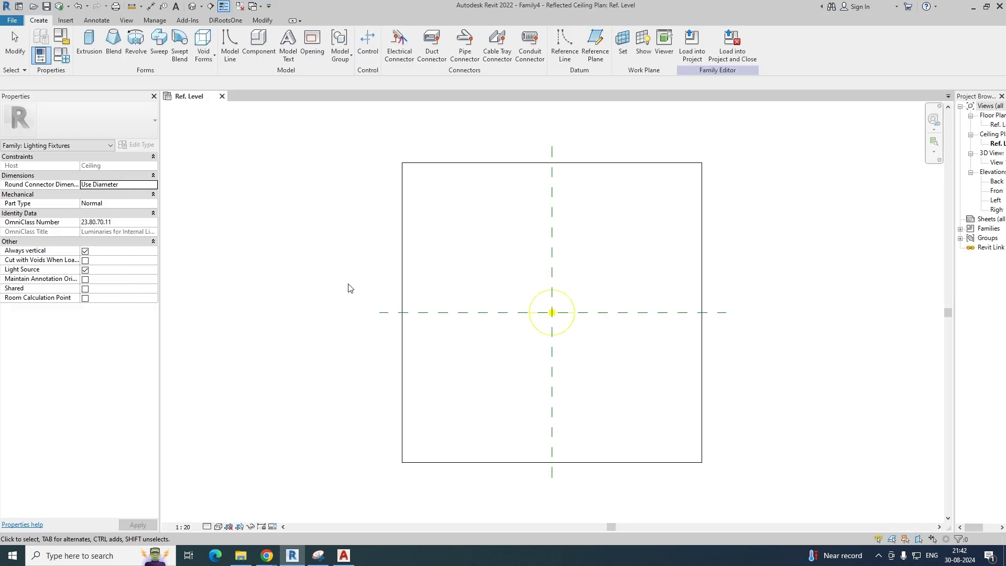
- Widen the Project Browser to show full view names and zoom the ceiling plan to fit
{"action": "middle_click_drag", "start_coordinate": [643, 292], "coordinate": [557, 283]}
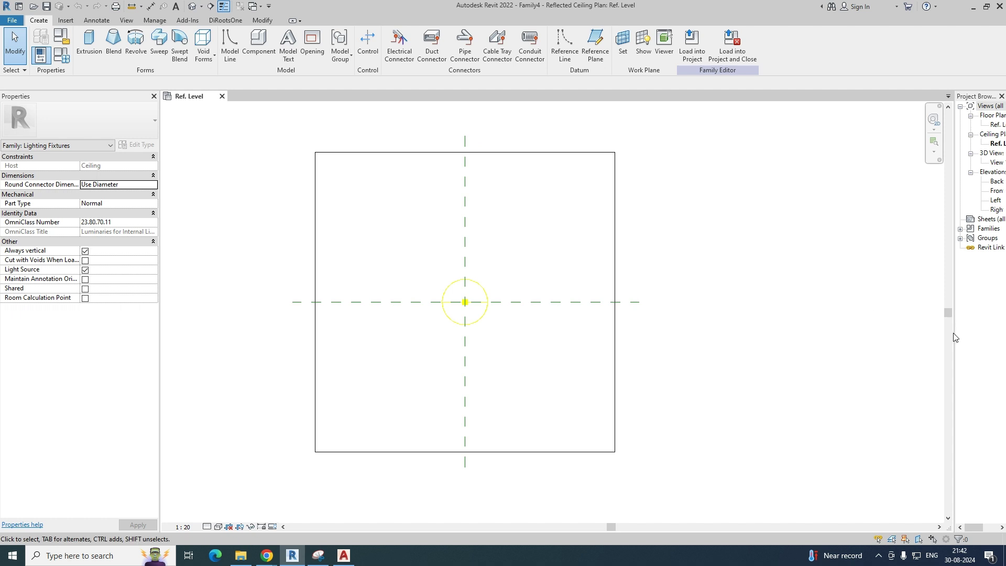
{"action": "left_click_drag", "start_coordinate": [955, 335], "coordinate": [828, 336]}
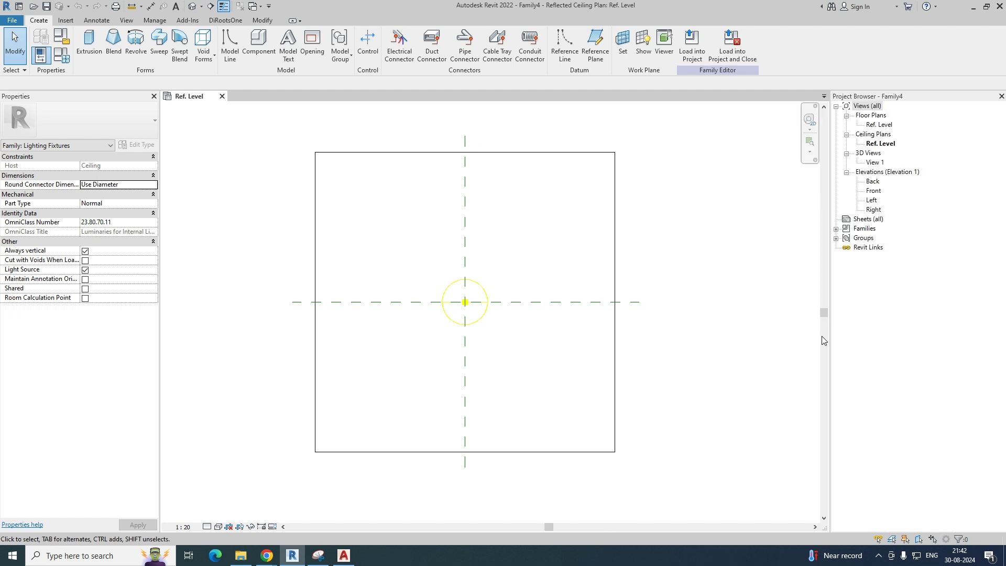
{"action": "middle_click", "coordinate": [663, 294]}
{"action": "middle_click", "coordinate": [663, 294]}
- Inspect the light source's Light Source Definition and close it without changes
{"action": "left_click", "coordinate": [490, 254]}
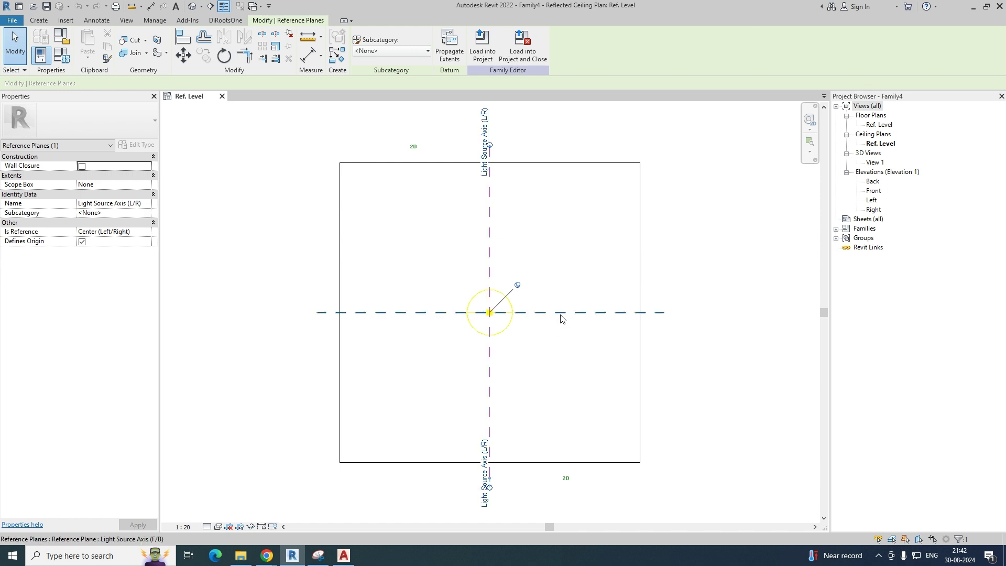
{"action": "left_click", "coordinate": [507, 332]}
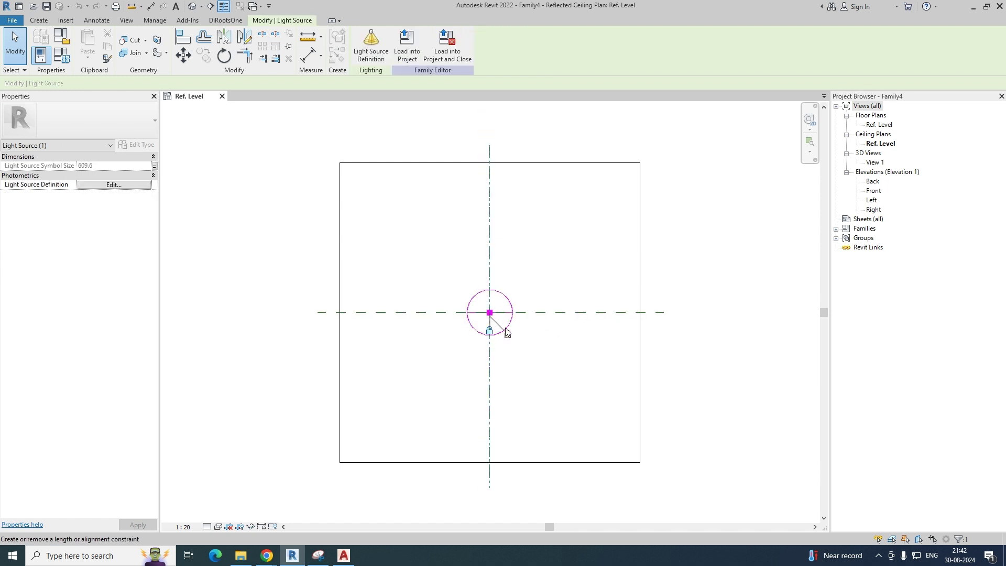
{"action": "left_click", "coordinate": [110, 187]}
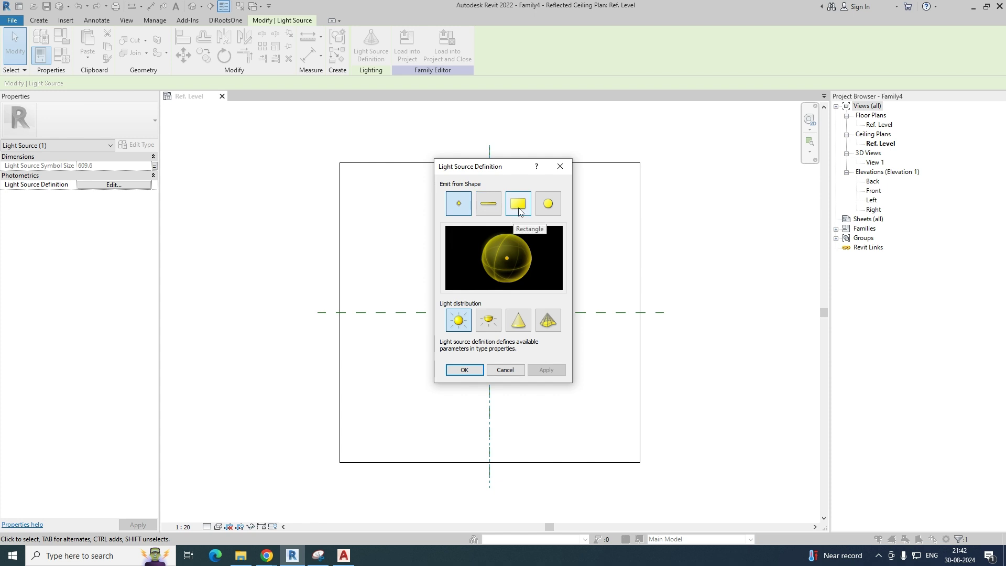
{"action": "left_click", "coordinate": [560, 167]}
{"action": "left_click", "coordinate": [575, 418]}
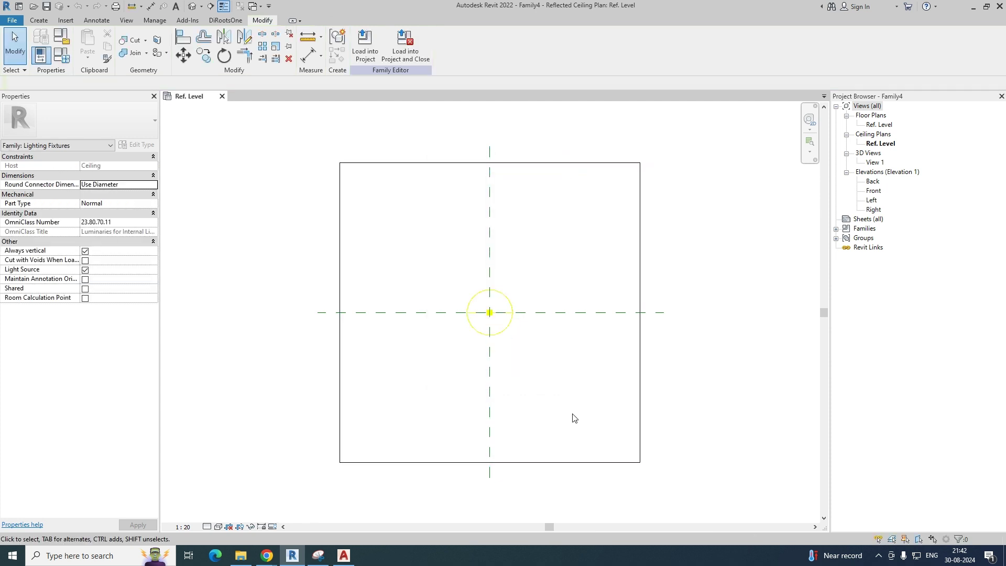
{"action": "middle_click_drag", "start_coordinate": [537, 377], "coordinate": [485, 360]}
- Open 3D View 1 and set it to Fine detail with Consistent Colors shading
{"action": "left_click", "coordinate": [875, 162]}
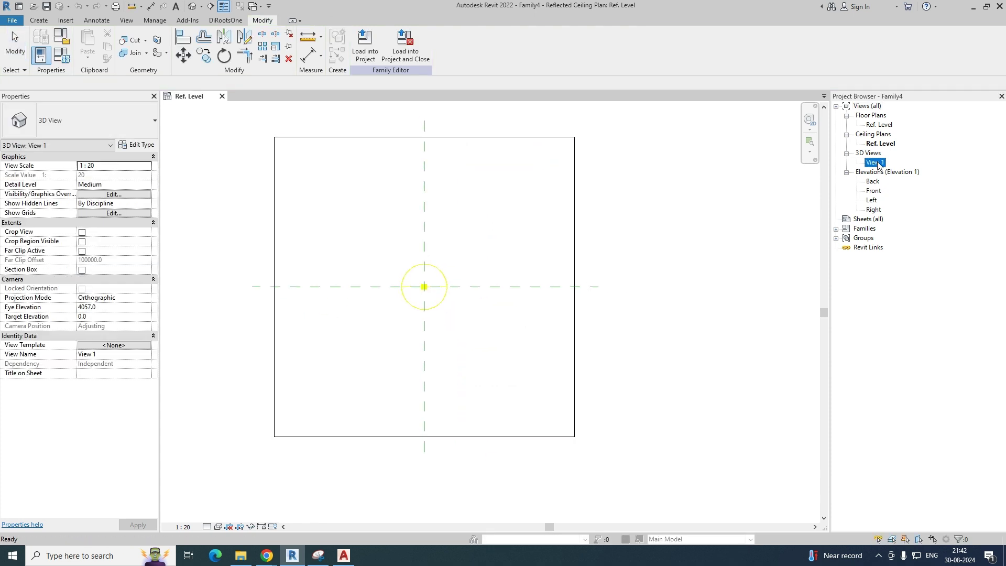
{"action": "double_click", "coordinate": [876, 163]}
{"action": "scroll", "coordinate": [511, 340], "scroll_direction": "up", "scroll_amount": 2}
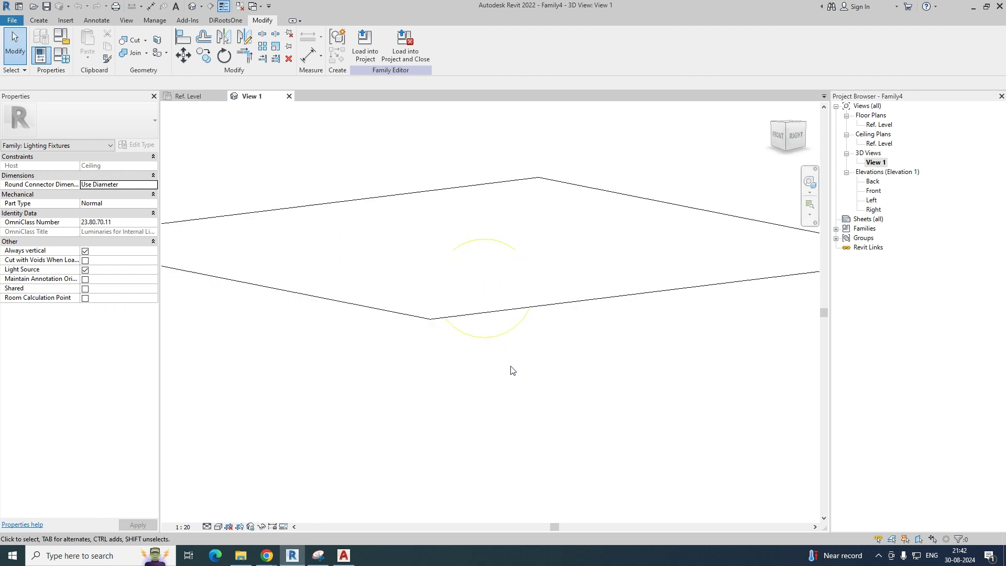
{"action": "middle_click_drag", "start_coordinate": [512, 371], "coordinate": [492, 406], "text": "shift"}
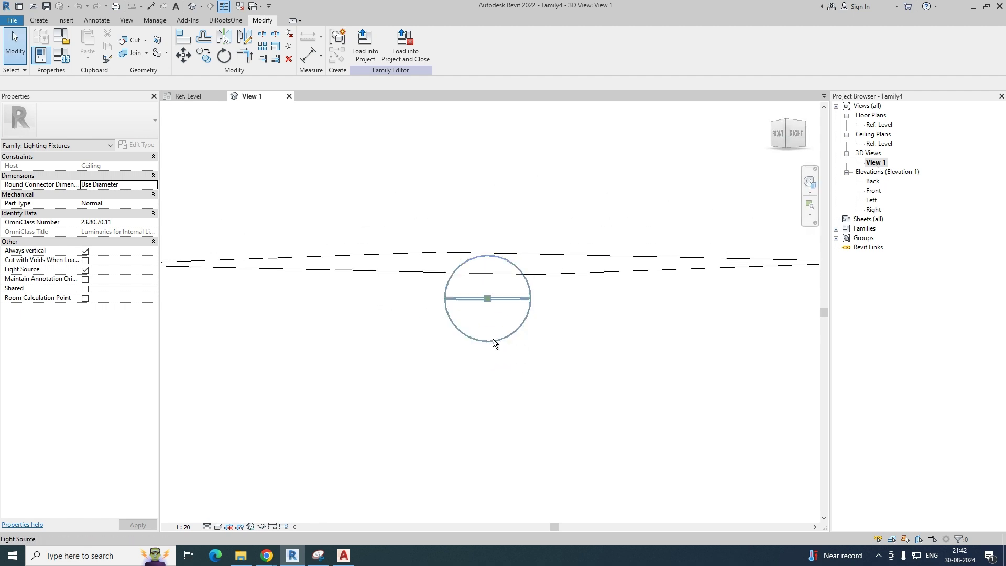
{"action": "left_click", "coordinate": [207, 526]}
{"action": "left_click", "coordinate": [223, 516]}
{"action": "left_click", "coordinate": [218, 526]}
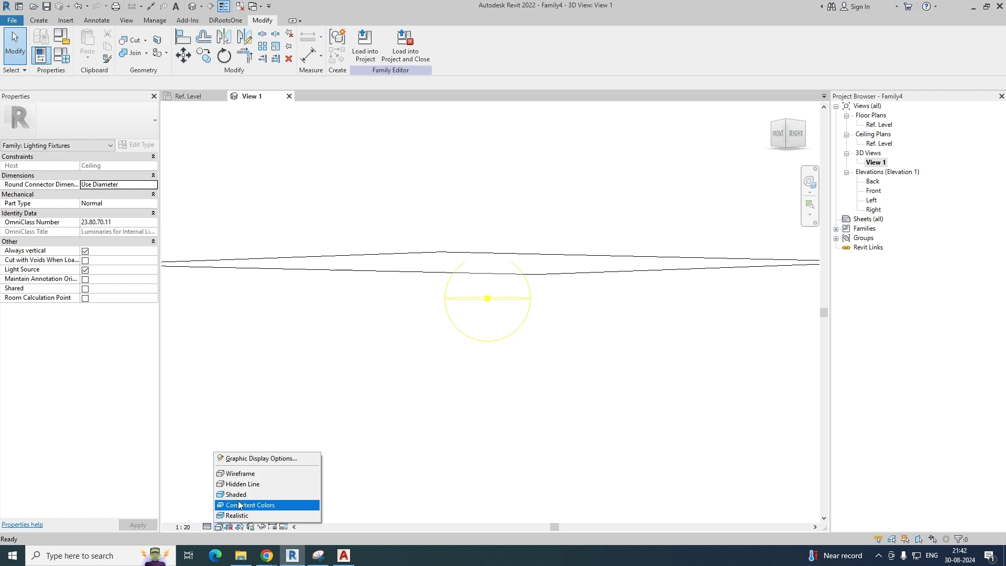
{"action": "left_click", "coordinate": [239, 505]}
{"action": "mouse_move", "coordinate": [395, 411]}
{"action": "middle_mouse_down", "text": "shift"}
{"action": "mouse_move", "coordinate": [456, 427]}
{"action": "mouse_move", "coordinate": [435, 422]}
{"action": "middle_mouse_up", "text": "shift"}
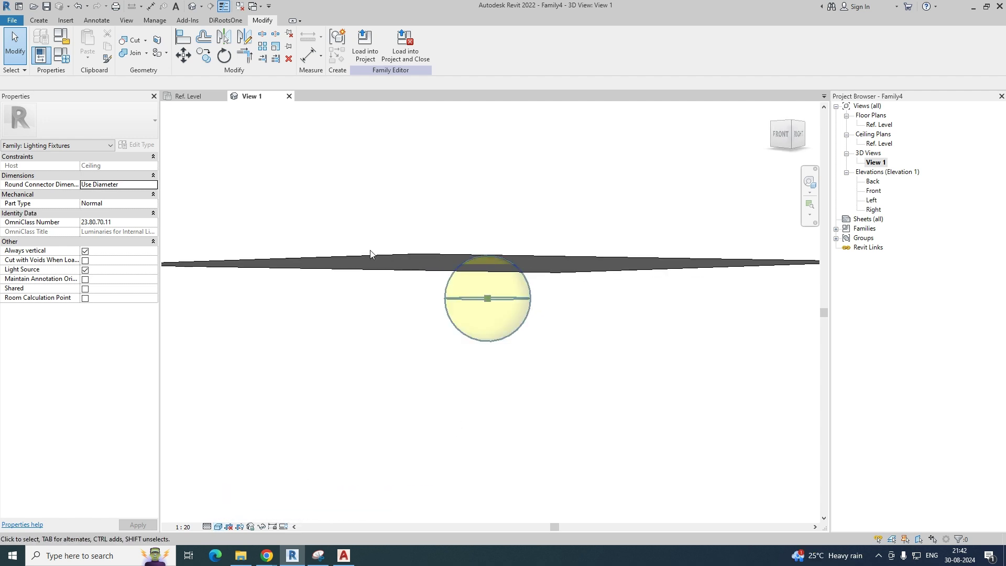
- Return to the Ref. Level ceiling plan, centred on the light source, after checking the lamp photo
{"action": "left_click", "coordinate": [203, 97]}
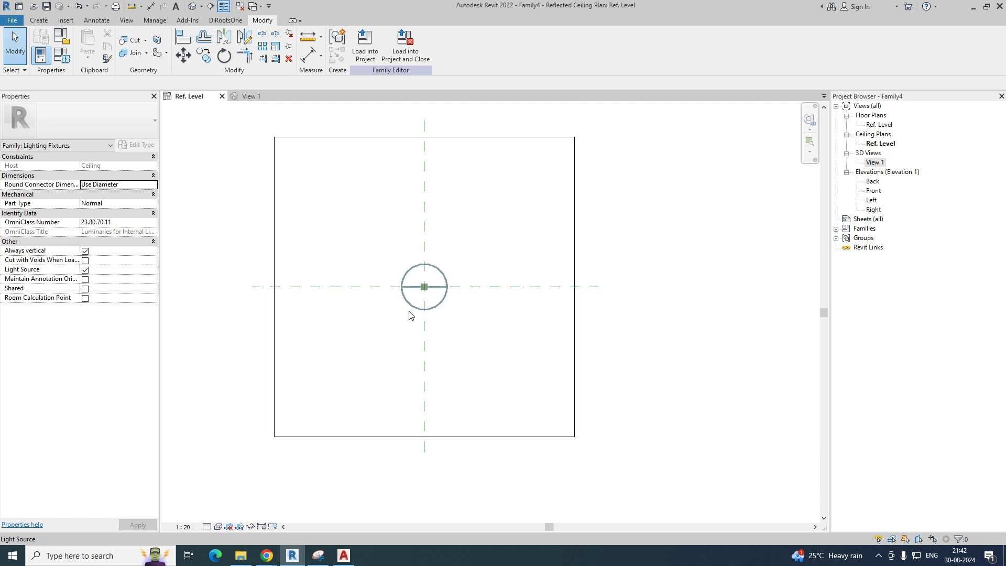
{"action": "left_click", "coordinate": [318, 555]}
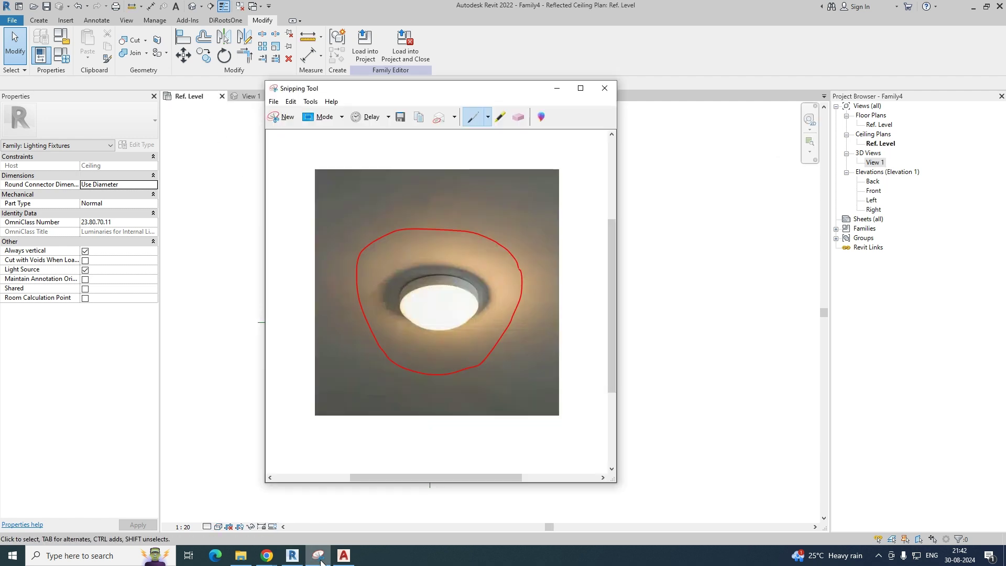
{"action": "left_click", "coordinate": [320, 559]}
{"action": "scroll", "coordinate": [487, 256], "scroll_direction": "up", "scroll_amount": 1}
{"action": "middle_click_drag", "start_coordinate": [483, 263], "coordinate": [514, 231]}
{"action": "left_click", "coordinate": [38, 21]}
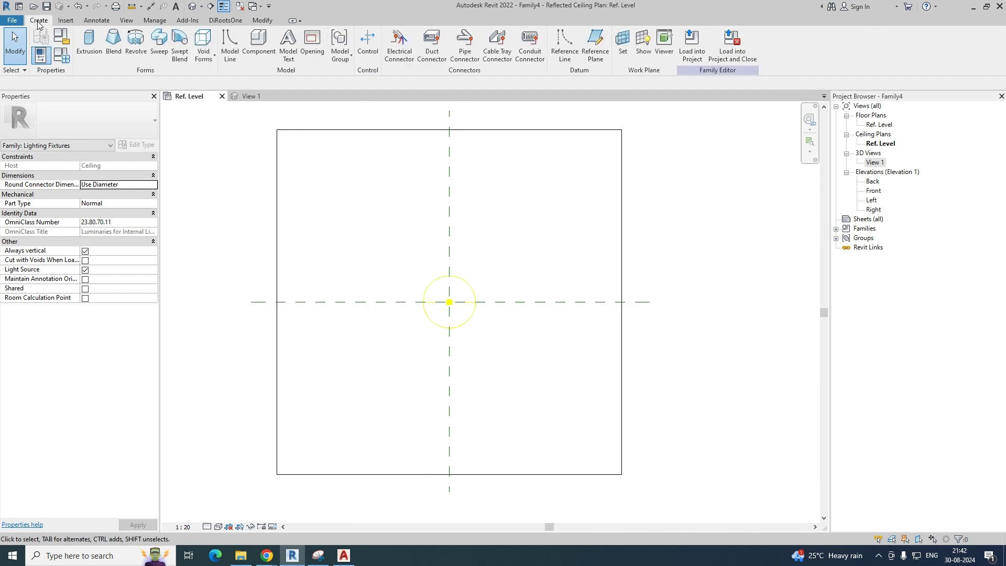
- Add vertical reference planes 100 left and right of the centre plane using Pick Lines
{"action": "left_click", "coordinate": [595, 54]}
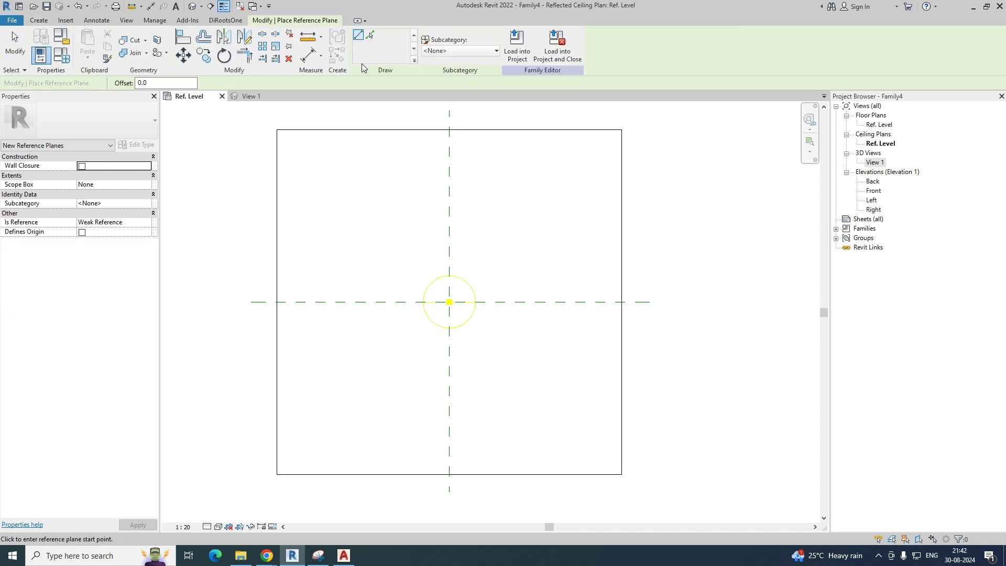
{"action": "left_click", "coordinate": [376, 37]}
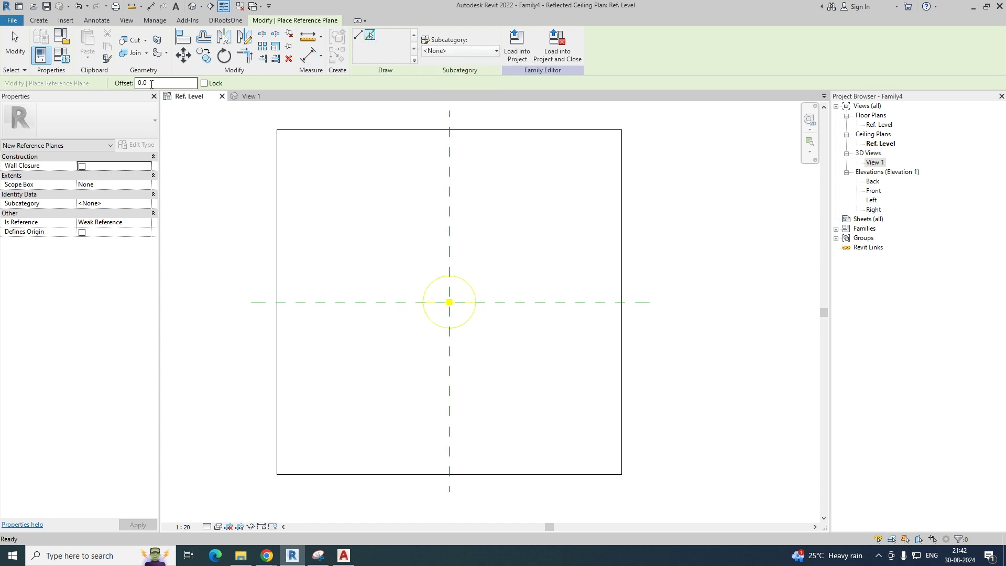
{"action": "left_click", "coordinate": [151, 83]}
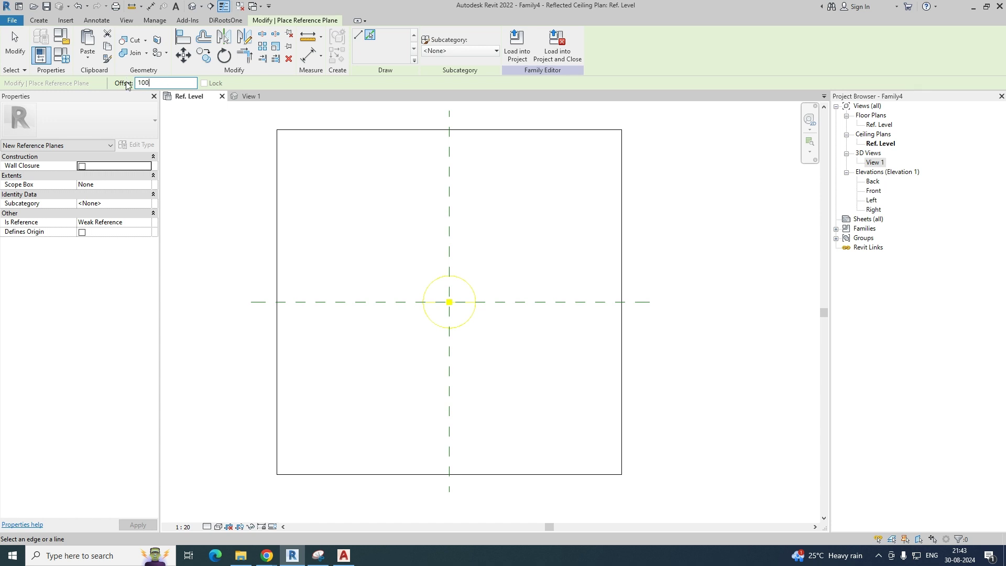
{"action": "scroll", "coordinate": [449, 225], "scroll_direction": "up", "scroll_amount": 3}
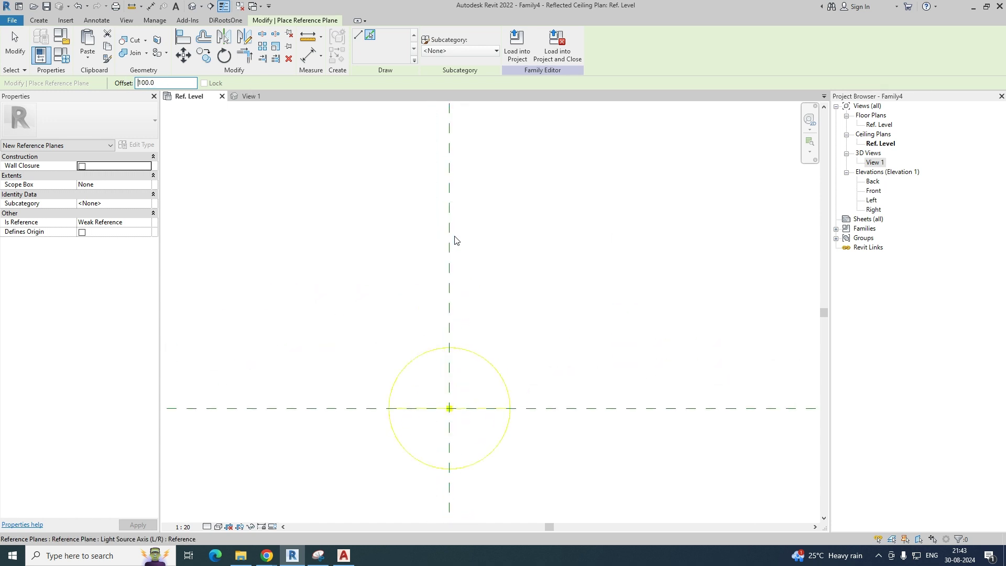
{"action": "scroll", "coordinate": [447, 388], "scroll_direction": "up", "scroll_amount": 3}
{"action": "middle_click_drag", "start_coordinate": [462, 368], "coordinate": [382, 243]}
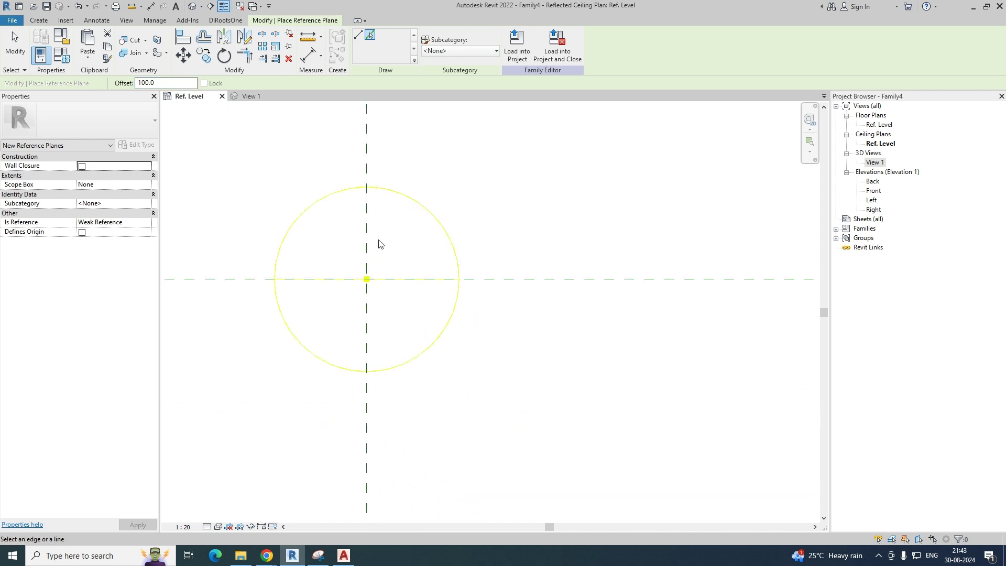
{"action": "scroll", "coordinate": [382, 243], "scroll_direction": "down", "scroll_amount": 3}
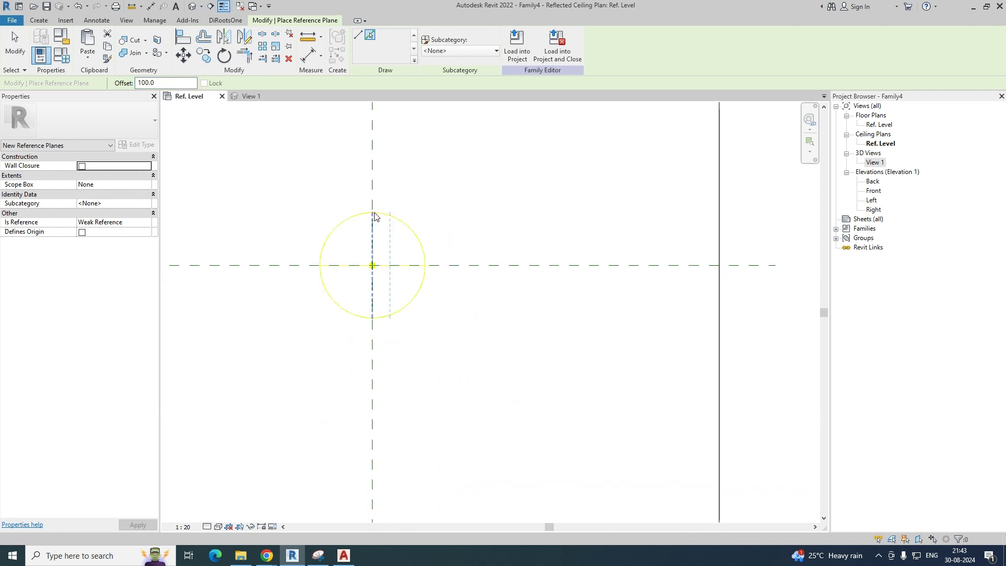
{"action": "left_click", "coordinate": [375, 186]}
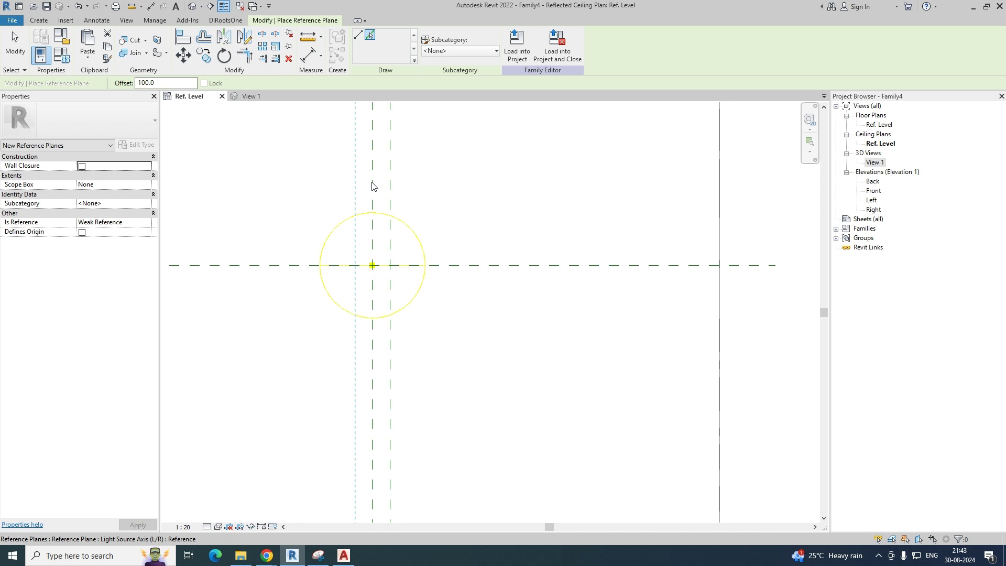
{"action": "left_click", "coordinate": [373, 187]}
{"action": "scroll", "coordinate": [476, 307], "scroll_direction": "down", "scroll_amount": 2}
{"action": "mouse_move", "coordinate": [476, 308]}
{"action": "middle_mouse_down"}
{"action": "mouse_move", "coordinate": [476, 317]}
{"action": "mouse_move", "coordinate": [451, 304]}
{"action": "mouse_move", "coordinate": [450, 318]}
{"action": "middle_mouse_up"}
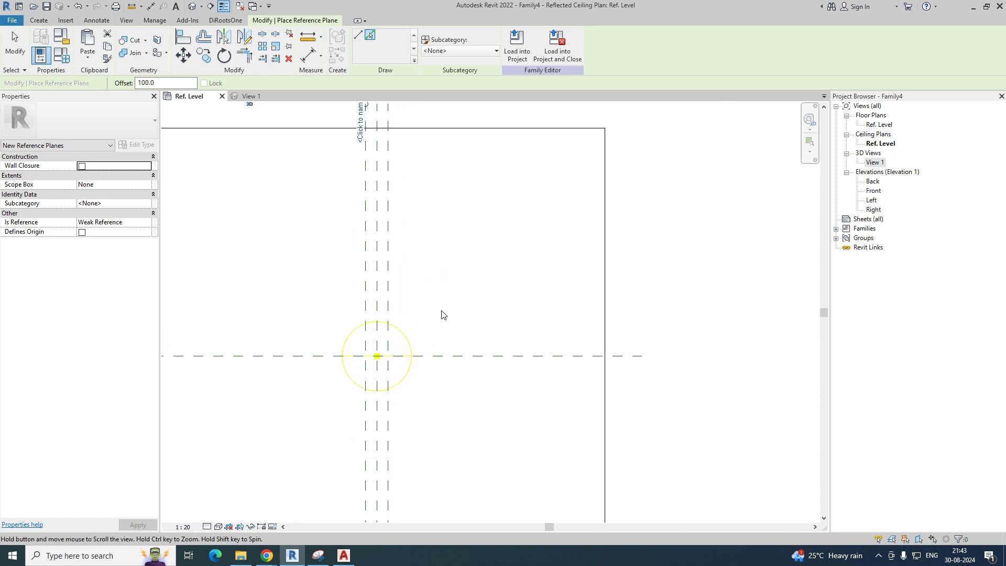
- Add two more vertical reference planes a further 25 out, at 125 from centre
{"action": "left_click", "coordinate": [370, 41]}
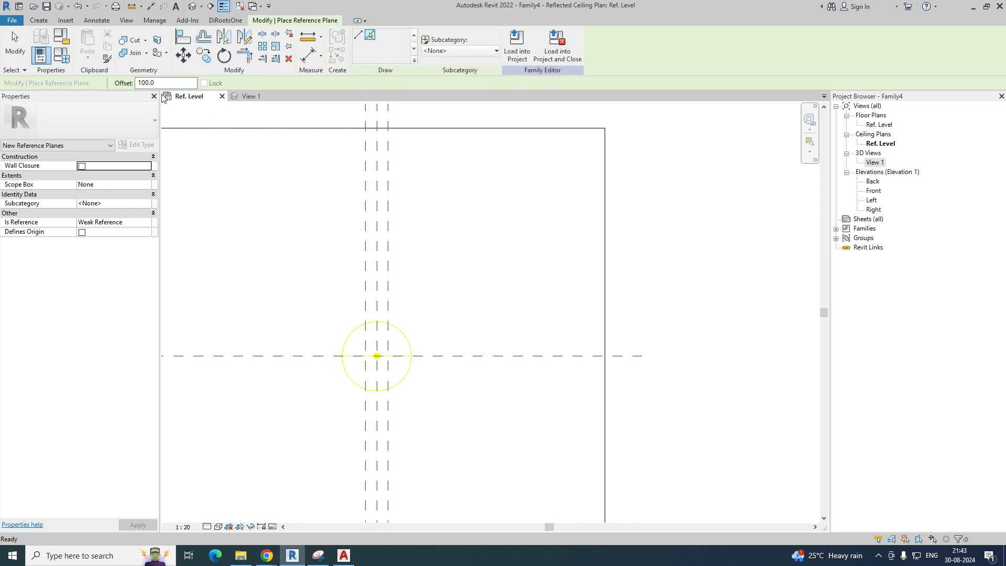
{"action": "left_click_drag", "start_coordinate": [164, 84], "coordinate": [125, 83]}
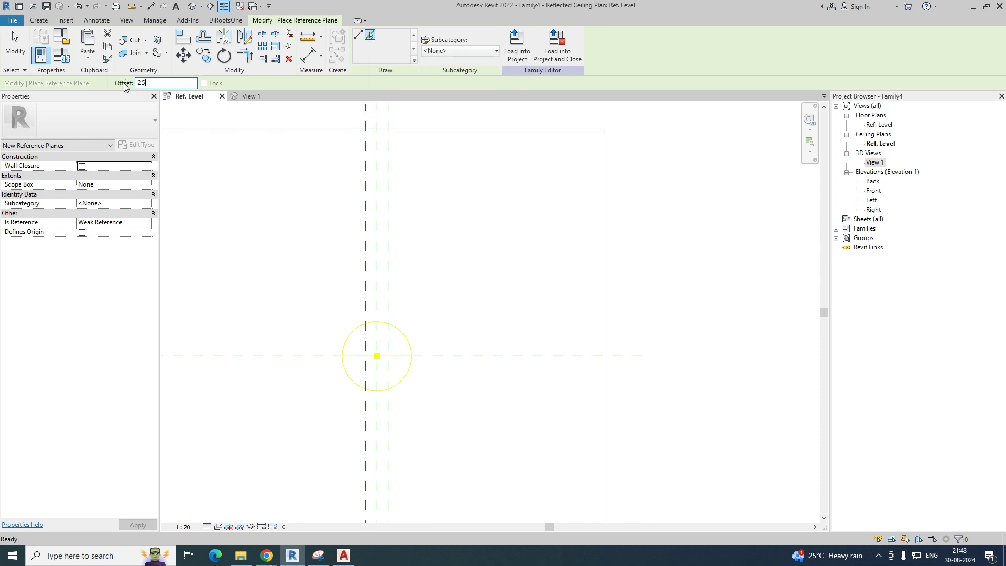
{"action": "scroll", "coordinate": [388, 265], "scroll_direction": "up", "scroll_amount": 4}
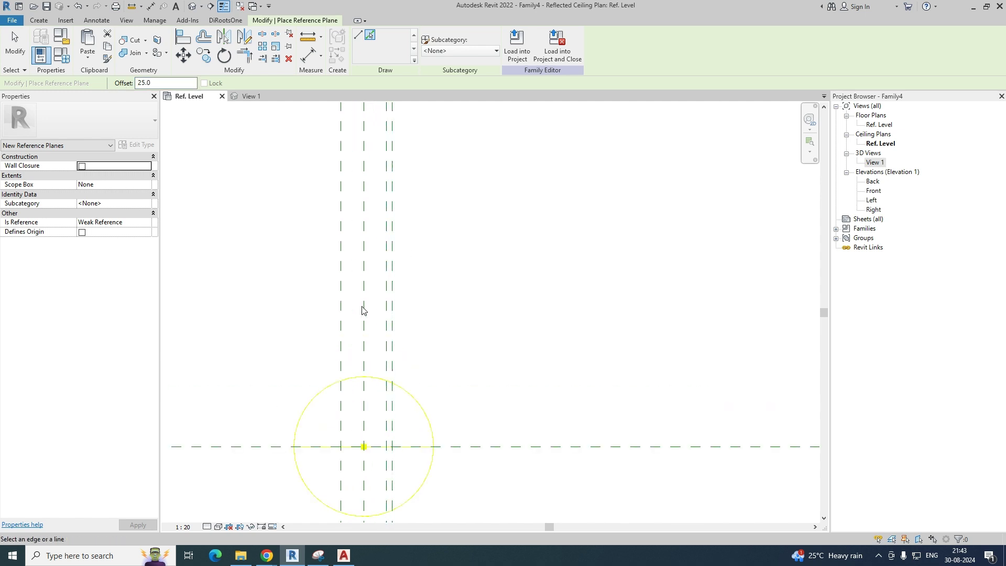
{"action": "scroll", "coordinate": [338, 310], "scroll_direction": "down", "scroll_amount": 3}
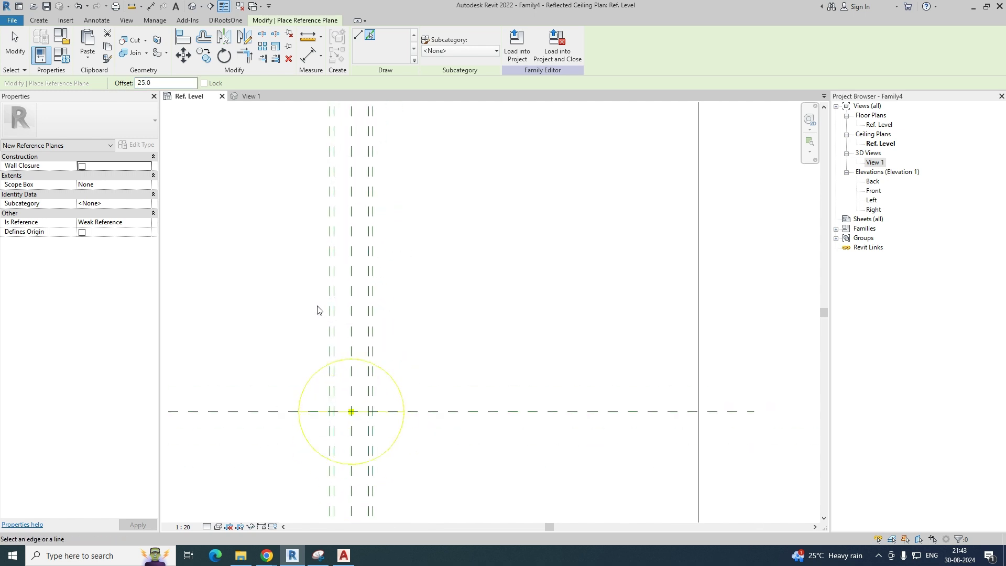
{"action": "middle_click_drag", "start_coordinate": [321, 315], "coordinate": [355, 288]}
{"action": "scroll", "coordinate": [329, 305], "scroll_direction": "down", "scroll_amount": 1}
{"action": "scroll", "coordinate": [423, 250], "scroll_direction": "up", "scroll_amount": 1}
{"action": "scroll", "coordinate": [422, 250], "scroll_direction": "up", "scroll_amount": 1}
{"action": "middle_click_drag", "start_coordinate": [439, 348], "coordinate": [358, 426]}
{"action": "scroll", "coordinate": [351, 399], "scroll_direction": "down", "scroll_amount": 3}
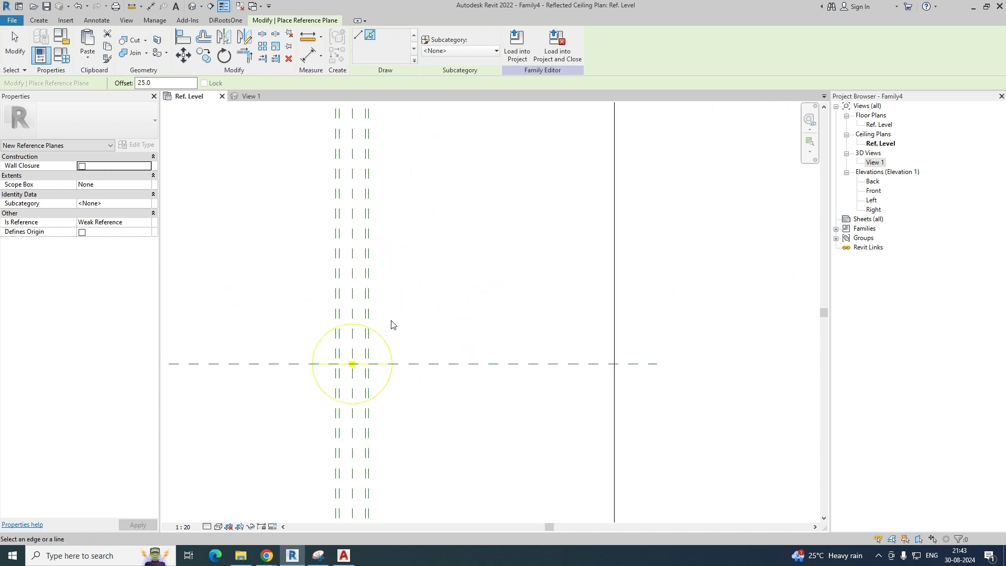
{"action": "scroll", "coordinate": [391, 320], "scroll_direction": "down", "scroll_amount": 2}
{"action": "middle_click_drag", "start_coordinate": [407, 302], "coordinate": [412, 389]}
{"action": "key", "text": "Escape"}
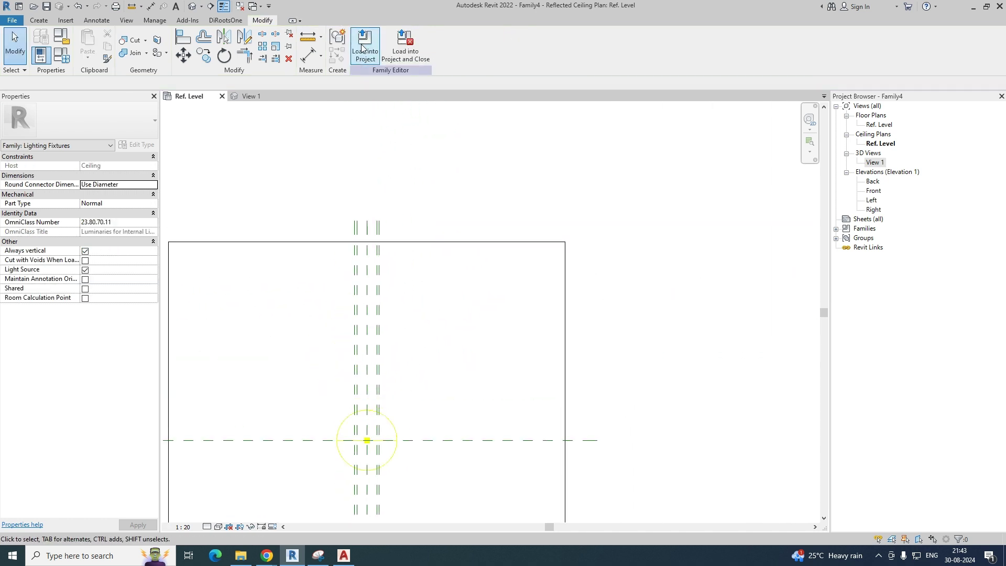
- Dimension the two outer planes to the centre plane and make the string EQ
{"action": "left_click", "coordinate": [308, 55]}
{"action": "scroll", "coordinate": [360, 270], "scroll_direction": "up", "scroll_amount": 4}
{"action": "left_click", "coordinate": [349, 329]}
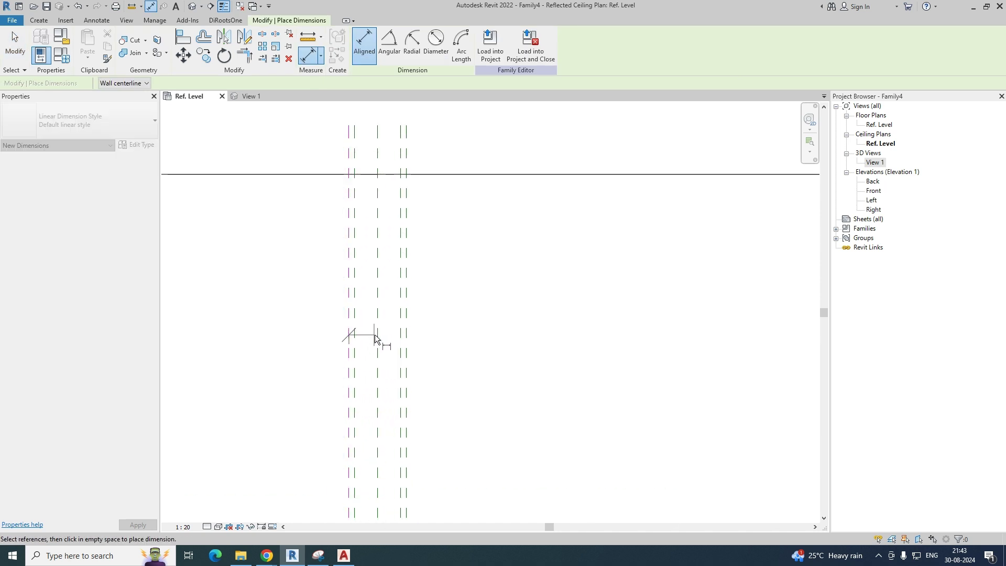
{"action": "left_click", "coordinate": [378, 335]}
{"action": "scroll", "coordinate": [398, 327], "scroll_direction": "up", "scroll_amount": 1}
{"action": "left_click", "coordinate": [407, 337]}
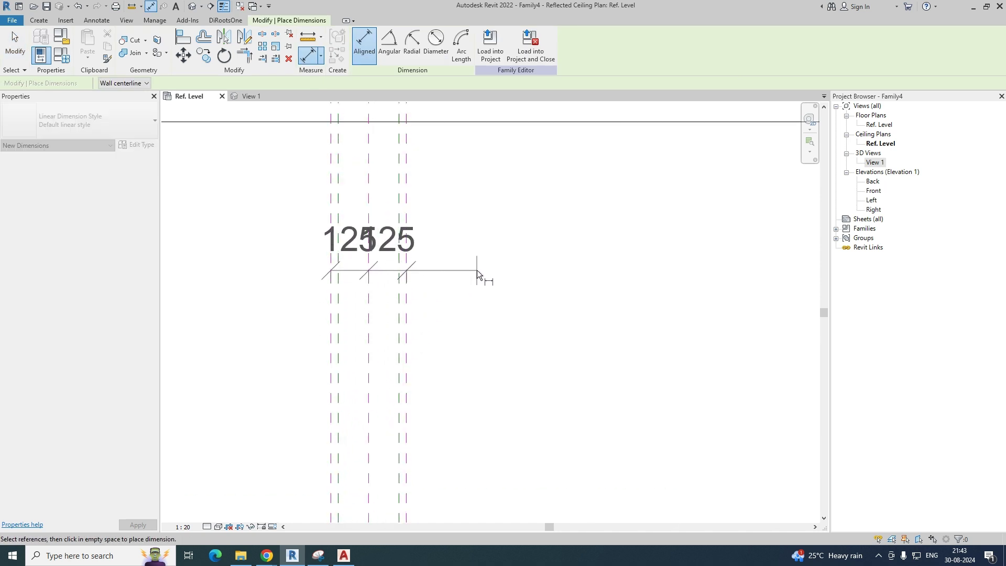
{"action": "left_click", "coordinate": [477, 269]}
{"action": "left_click", "coordinate": [370, 192]}
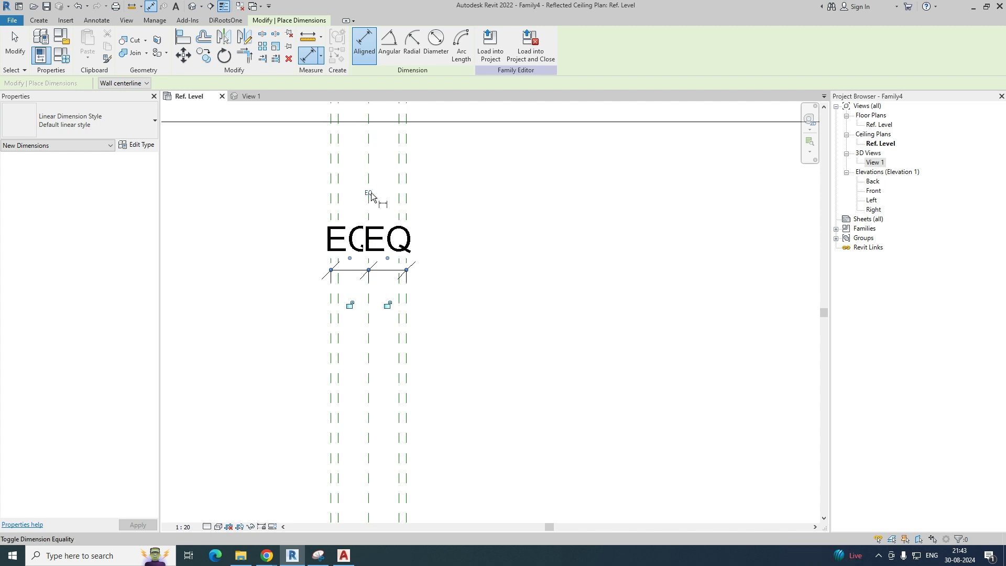
- Set the plan to 1 : 10 scale and Fine detail, then select the horizontal light source axis
{"action": "left_click", "coordinate": [186, 527]}
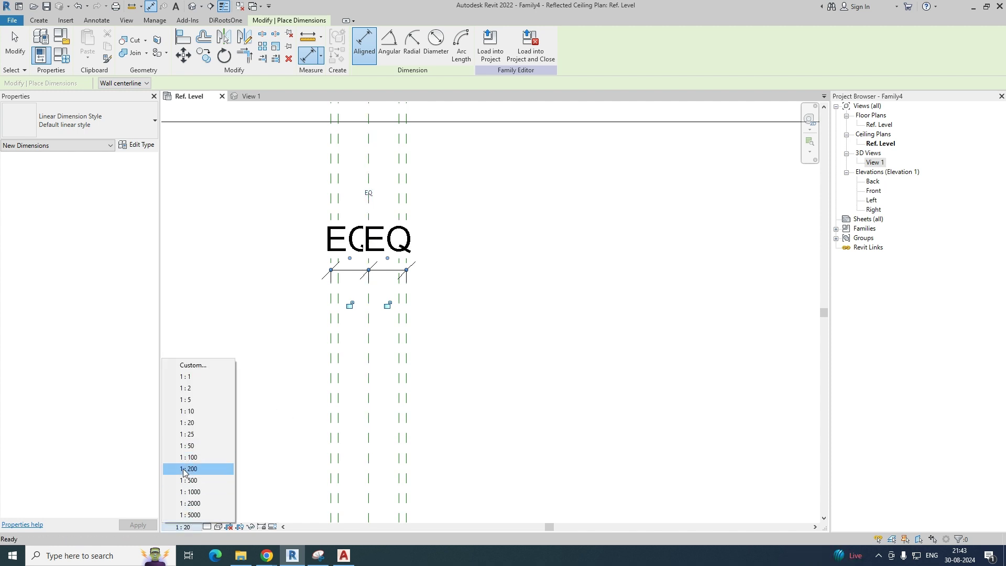
{"action": "left_click", "coordinate": [195, 413]}
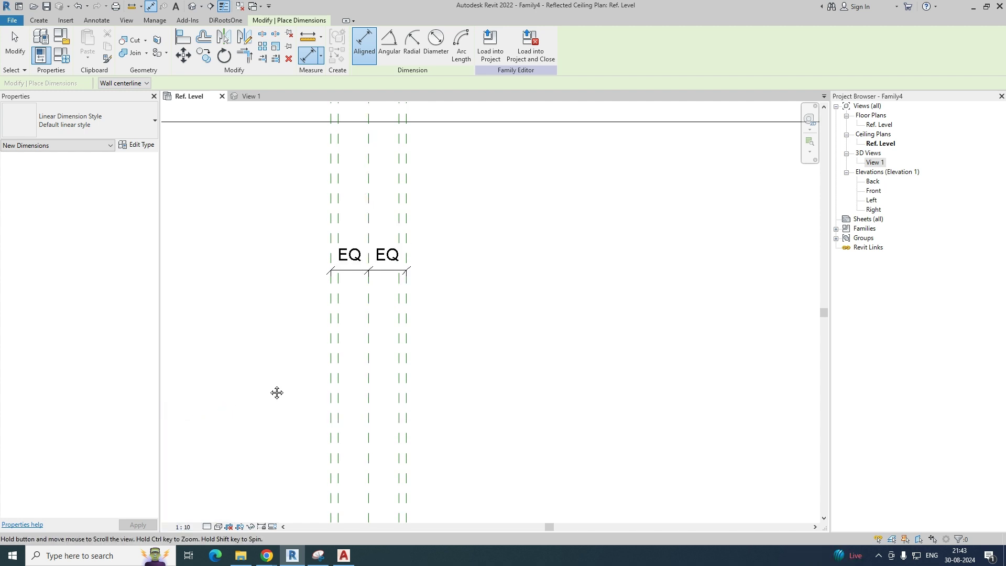
{"action": "left_click", "coordinate": [208, 526]}
{"action": "left_click", "coordinate": [220, 516]}
{"action": "scroll", "coordinate": [291, 426], "scroll_direction": "down", "scroll_amount": 3}
{"action": "middle_click_drag", "start_coordinate": [291, 427], "coordinate": [331, 271]}
{"action": "scroll", "coordinate": [308, 343], "scroll_direction": "down", "scroll_amount": 1}
{"action": "middle_click_drag", "start_coordinate": [308, 347], "coordinate": [310, 254]}
{"action": "middle_click_drag", "start_coordinate": [357, 401], "coordinate": [417, 356]}
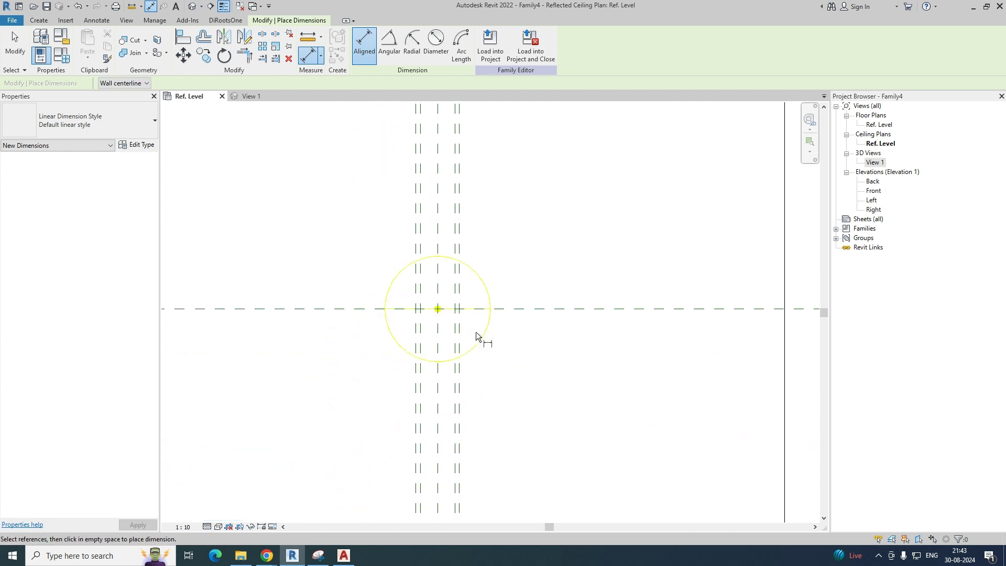
{"action": "key", "text": "Escape"}
{"action": "scroll", "coordinate": [474, 320], "scroll_direction": "up", "scroll_amount": 1}
{"action": "middle_click_drag", "start_coordinate": [474, 320], "coordinate": [464, 324]}
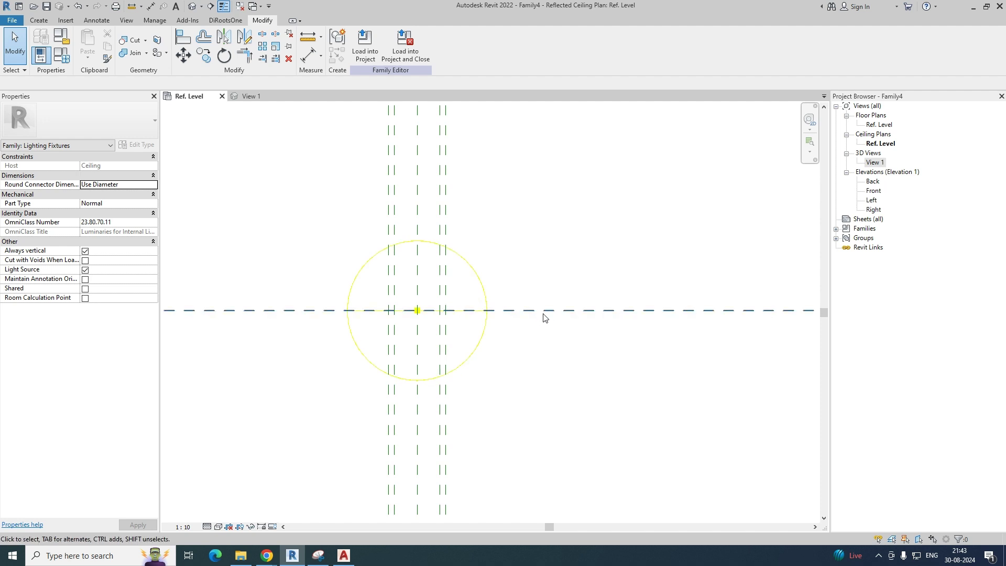
{"action": "left_click", "coordinate": [545, 311]}
- Add horizontal reference planes 100 above and below the light source axis using Pick Lines
{"action": "middle_click_drag", "start_coordinate": [536, 393], "coordinate": [533, 426]}
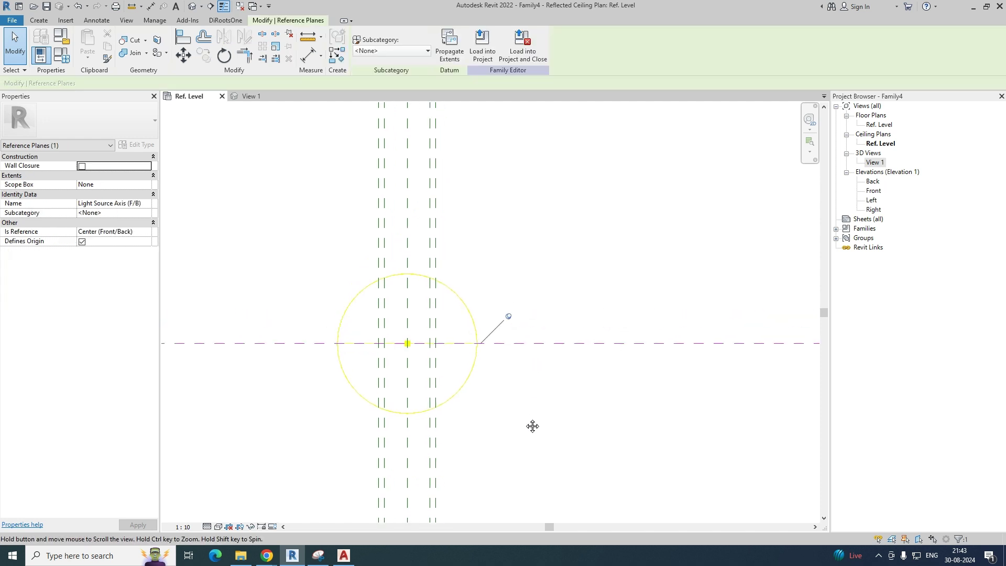
{"action": "left_click", "coordinate": [511, 408]}
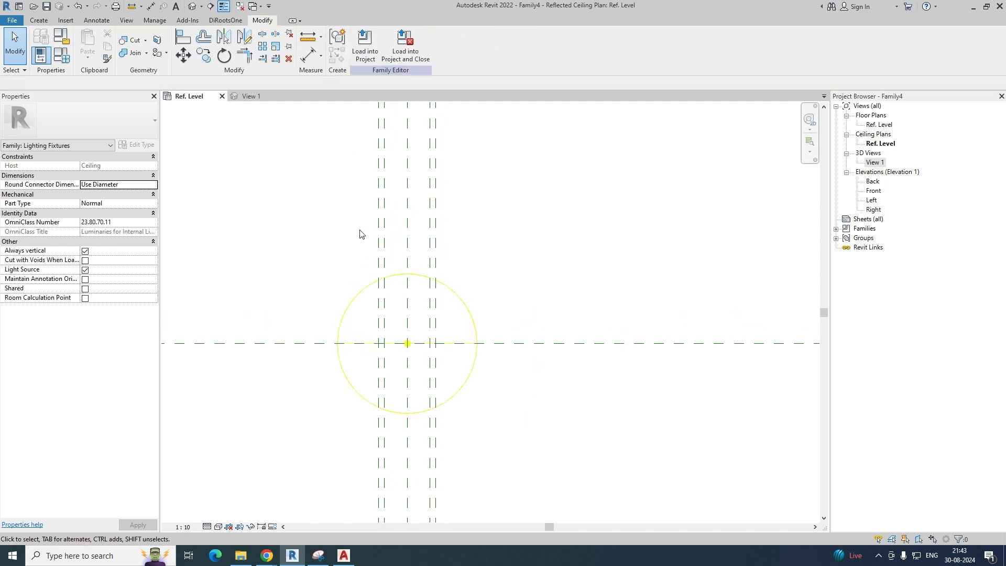
{"action": "left_click", "coordinate": [46, 21]}
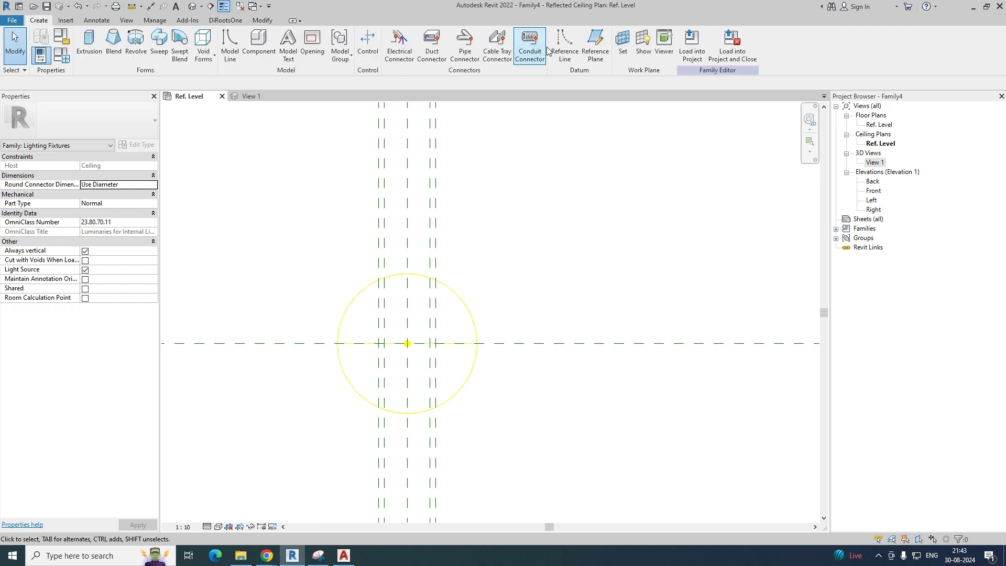
{"action": "left_click", "coordinate": [592, 43]}
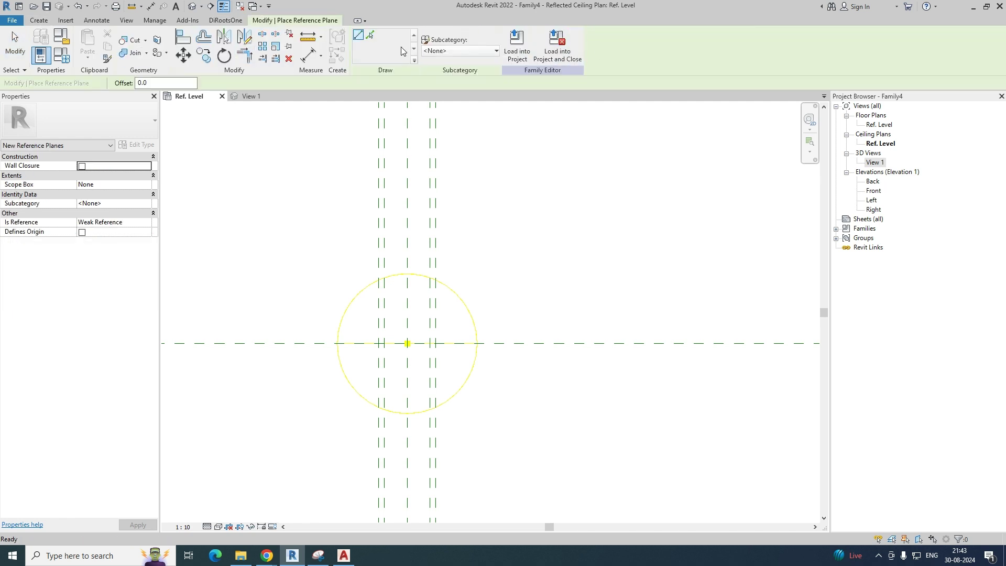
{"action": "left_click", "coordinate": [370, 34]}
{"action": "left_click_drag", "start_coordinate": [181, 85], "coordinate": [132, 86]}
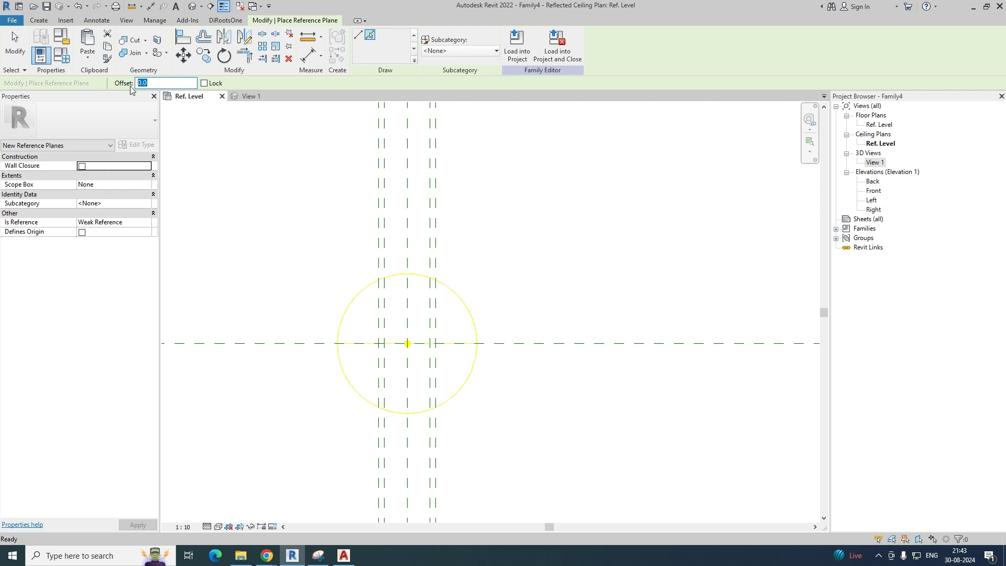
{"action": "type", "text": "100"}
{"action": "left_click", "coordinate": [535, 348]}
{"action": "scroll", "coordinate": [546, 347], "scroll_direction": "up", "scroll_amount": 2}
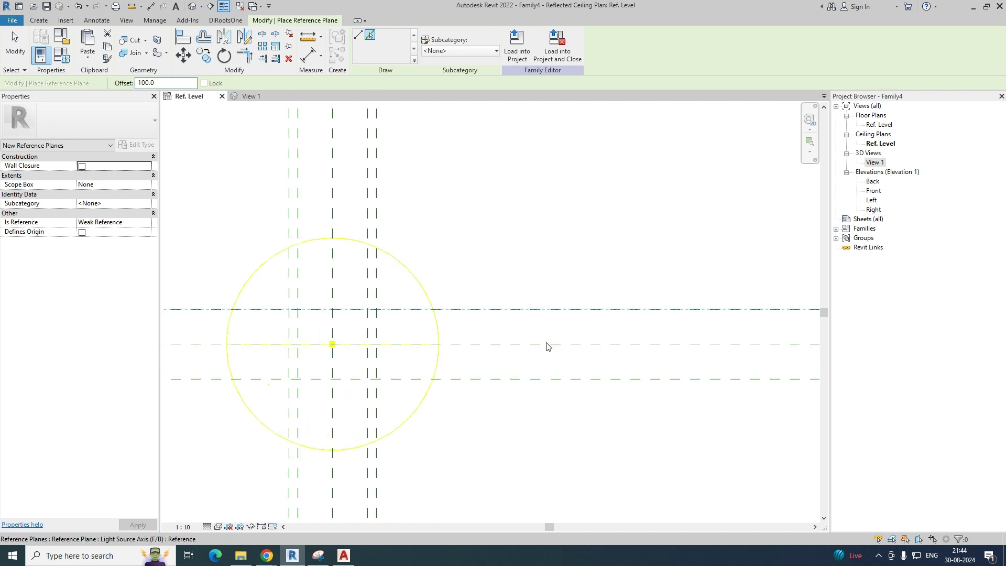
{"action": "left_click", "coordinate": [547, 347]}
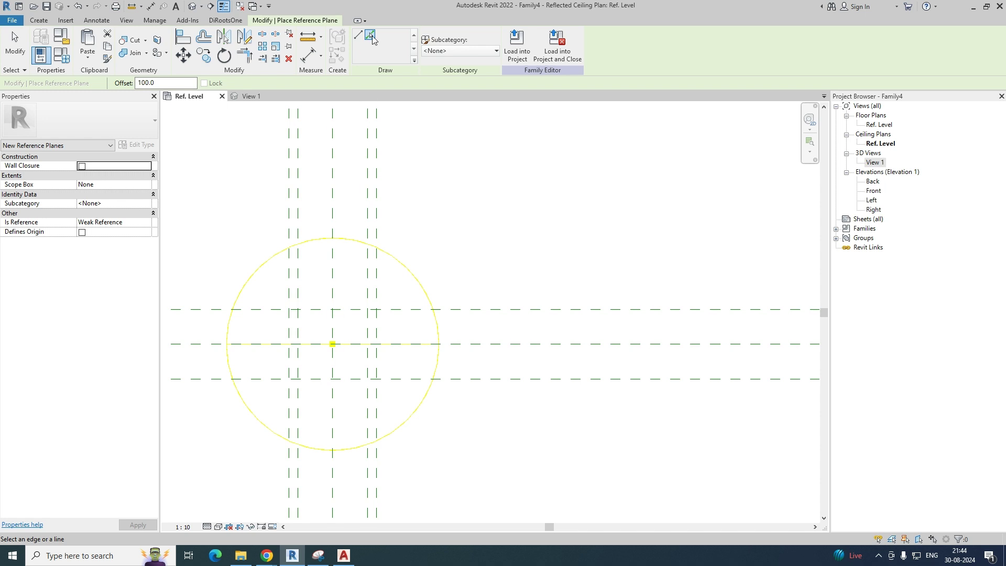
- Add two more horizontal reference planes 25 beyond the upper and lower ones
{"action": "left_click", "coordinate": [373, 40]}
{"action": "left_click_drag", "start_coordinate": [164, 85], "coordinate": [133, 85]}
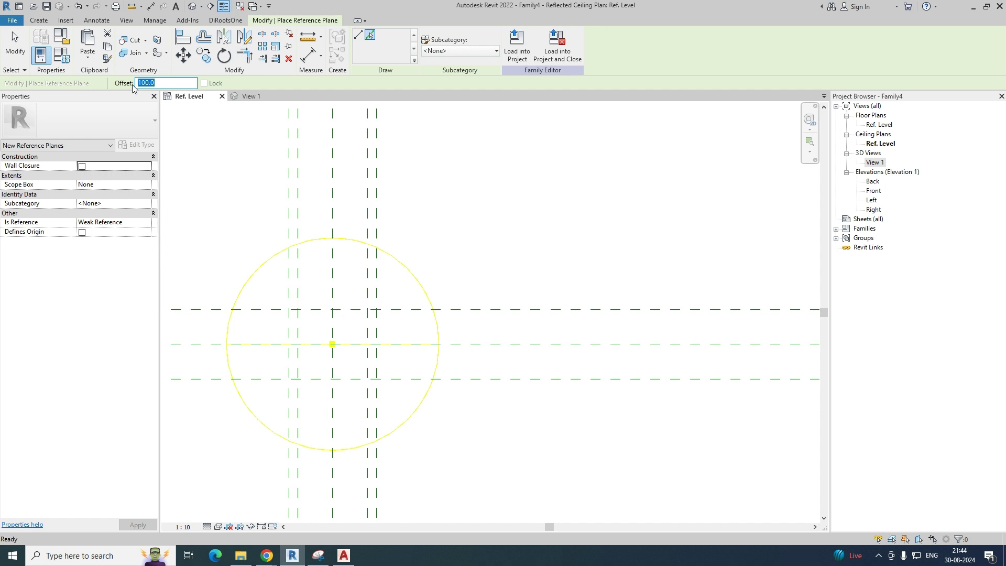
{"action": "left_click", "coordinate": [459, 310]}
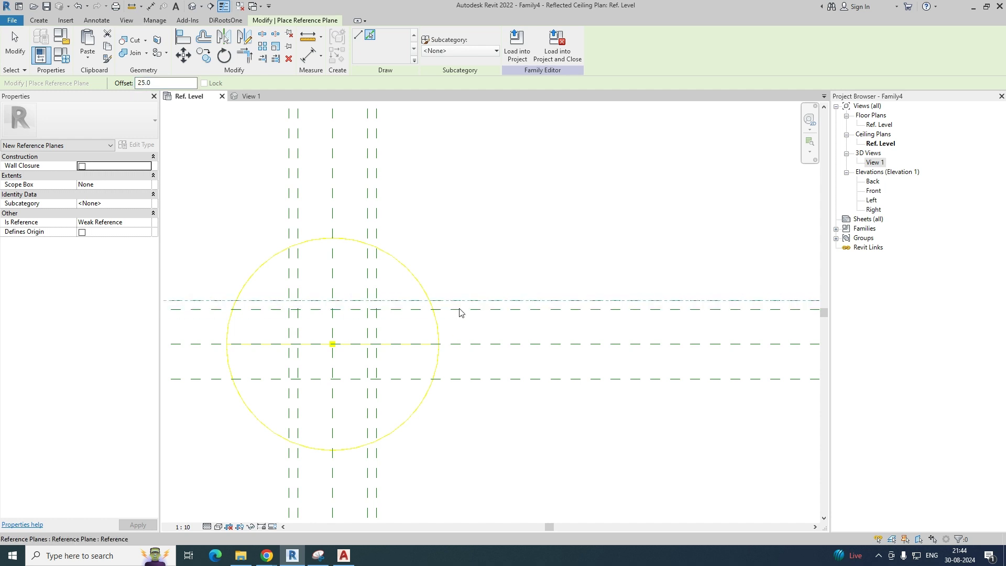
{"action": "left_click", "coordinate": [466, 381]}
{"action": "middle_click_drag", "start_coordinate": [460, 423], "coordinate": [513, 394]}
{"action": "middle_click_drag", "start_coordinate": [316, 300], "coordinate": [340, 441]}
{"action": "scroll", "coordinate": [333, 423], "scroll_direction": "down", "scroll_amount": 3}
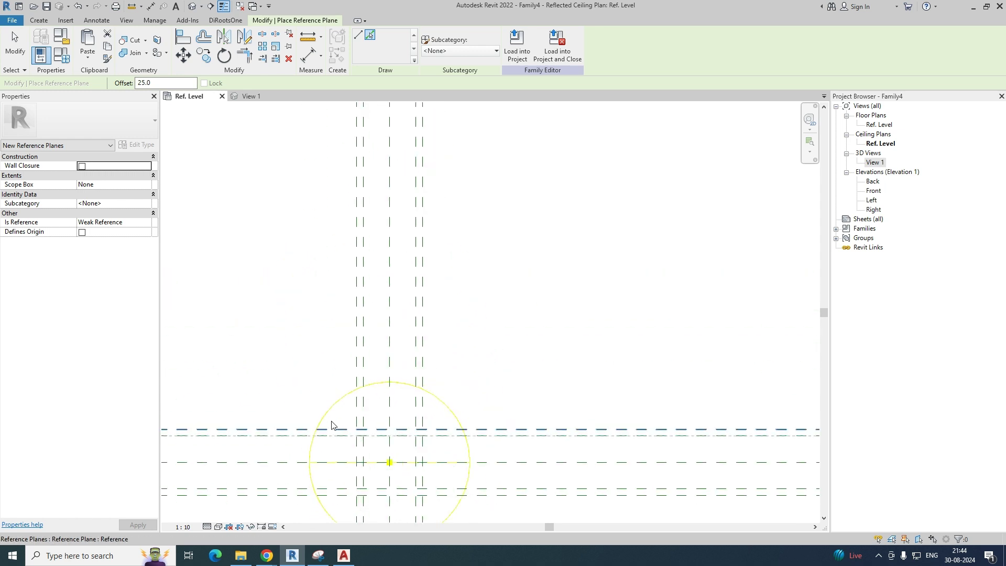
{"action": "middle_click_drag", "start_coordinate": [390, 325], "coordinate": [390, 389]}
{"action": "key", "text": "Escape"}
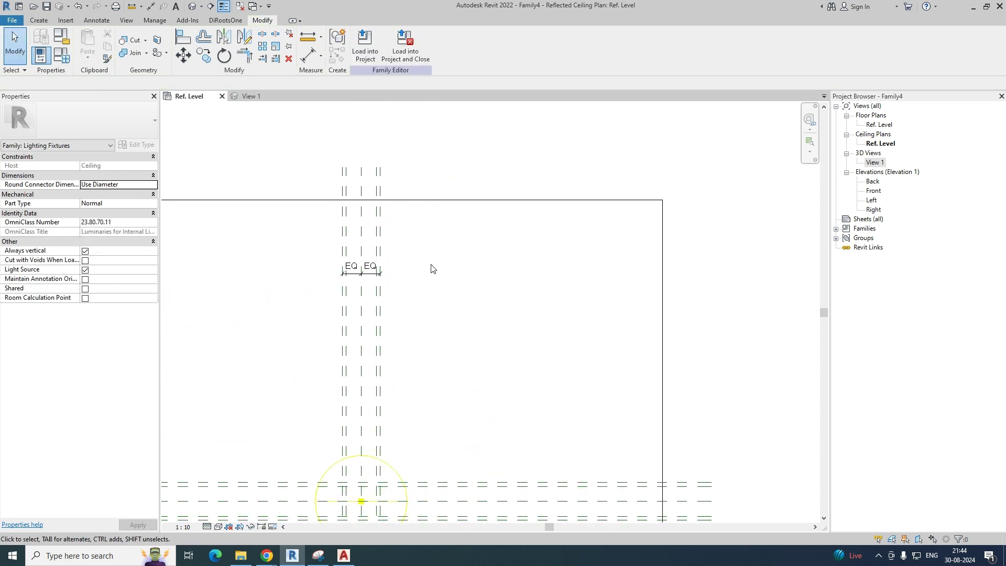
- Add a 250 aligned dimension between the two outer reference planes
{"action": "scroll", "coordinate": [361, 251], "scroll_direction": "up", "scroll_amount": 3}
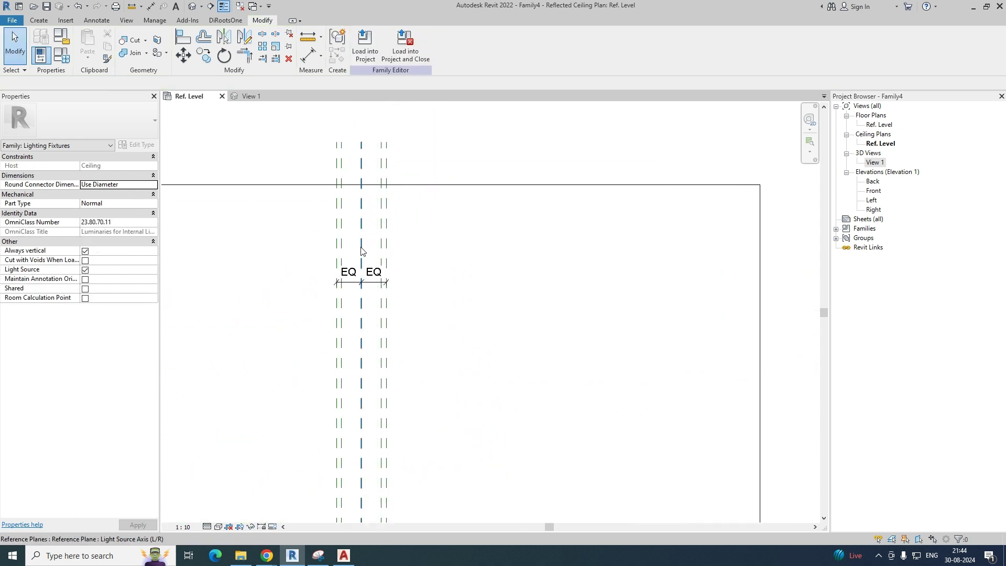
{"action": "left_click", "coordinate": [308, 54]}
{"action": "scroll", "coordinate": [326, 303], "scroll_direction": "up", "scroll_amount": 1}
{"action": "left_click", "coordinate": [320, 307]}
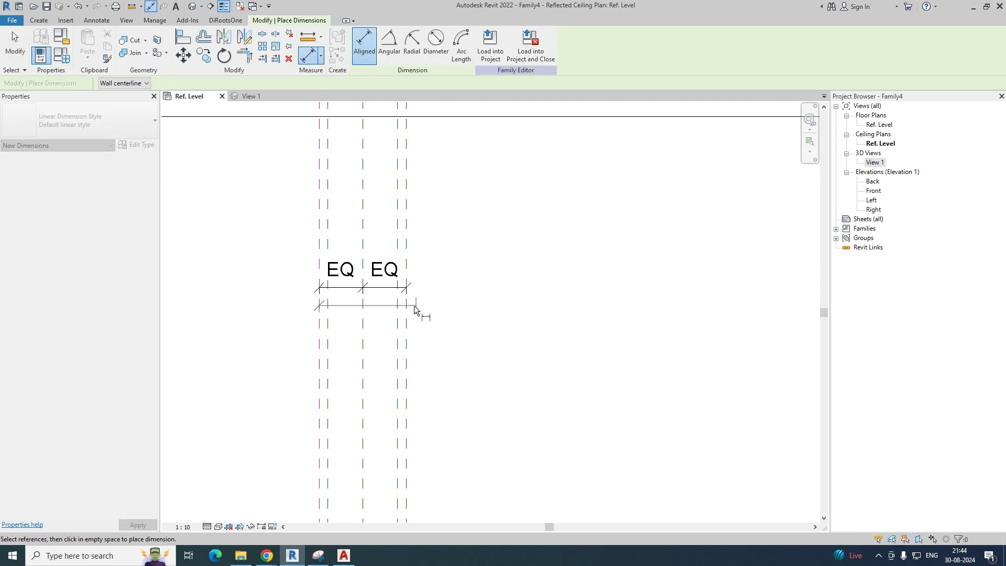
{"action": "left_click", "coordinate": [407, 307]}
{"action": "left_click", "coordinate": [443, 229]}
{"action": "key", "text": "Escape"}
{"action": "key", "text": "Escape"}
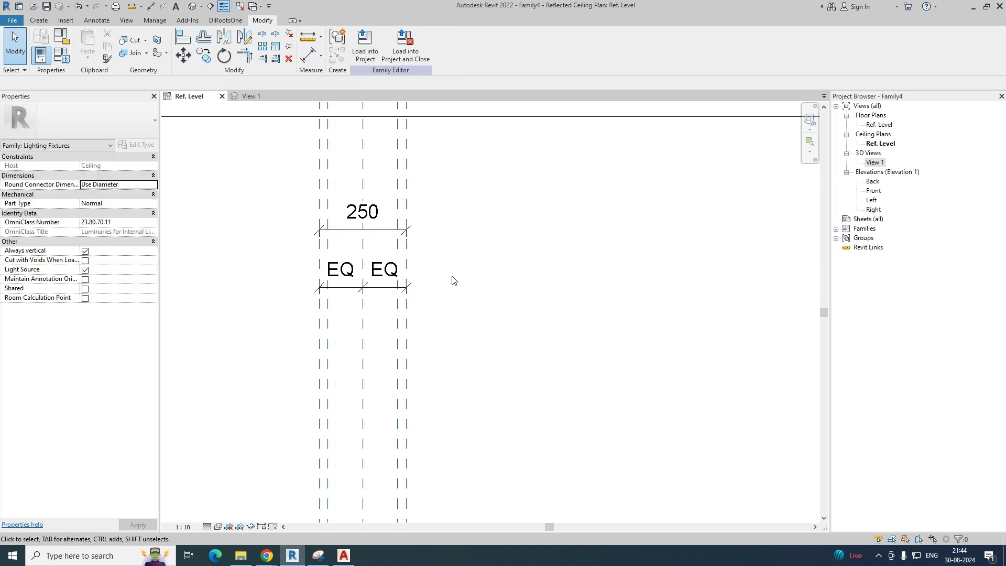
{"action": "middle_click_drag", "start_coordinate": [452, 281], "coordinate": [463, 337]}
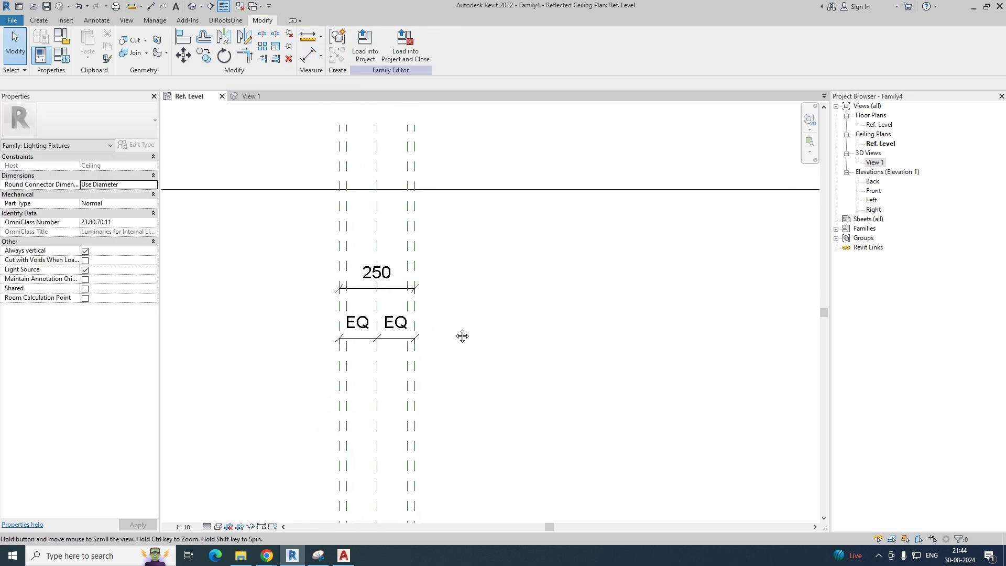
- Dimension the inner planes through the centre plane and equalize it with EQ
{"action": "left_click", "coordinate": [308, 55]}
{"action": "scroll", "coordinate": [359, 272], "scroll_direction": "up", "scroll_amount": 1}
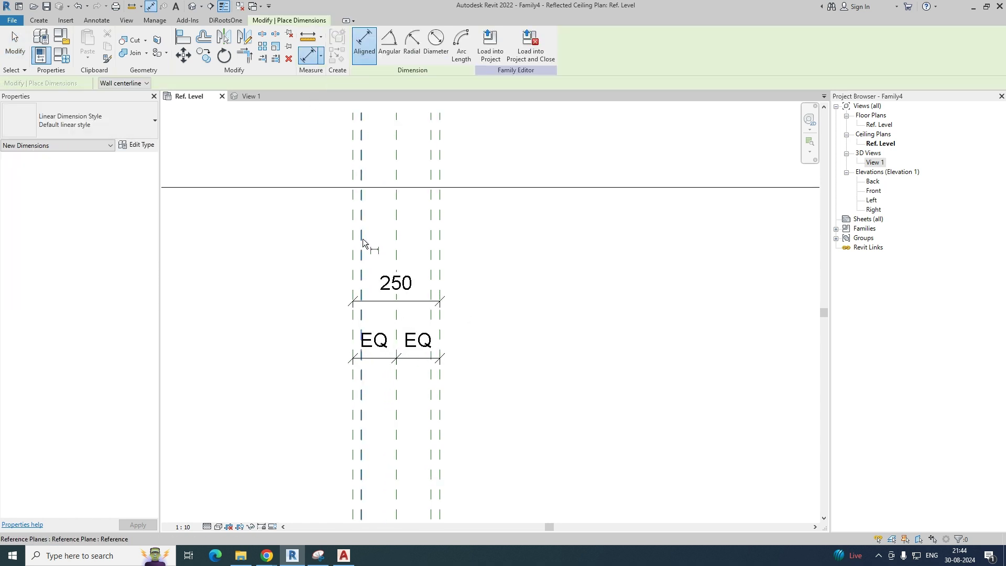
{"action": "left_click", "coordinate": [362, 240]}
{"action": "left_click", "coordinate": [396, 241]}
{"action": "left_click", "coordinate": [432, 247]}
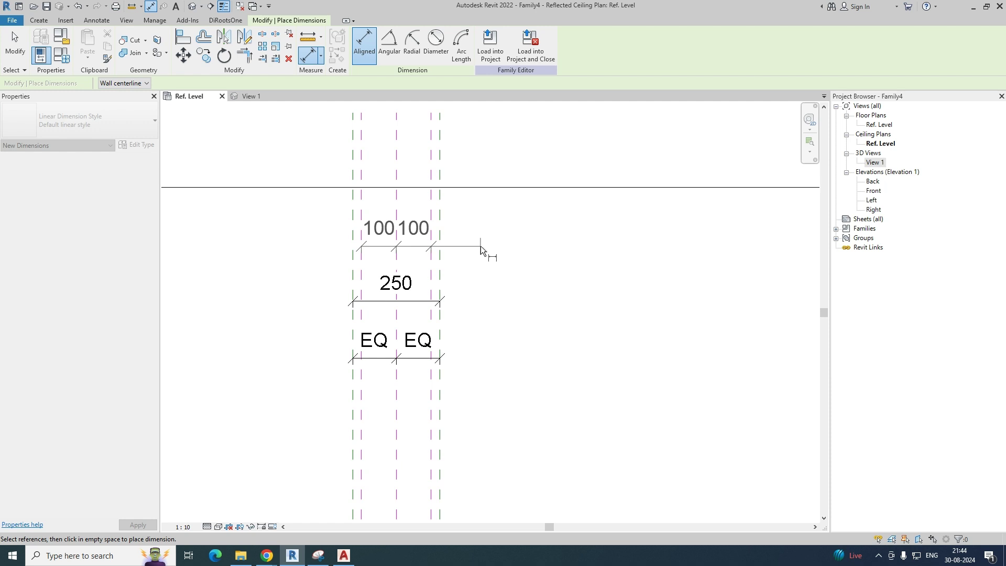
{"action": "left_click", "coordinate": [480, 247]}
{"action": "left_click", "coordinate": [396, 202]}
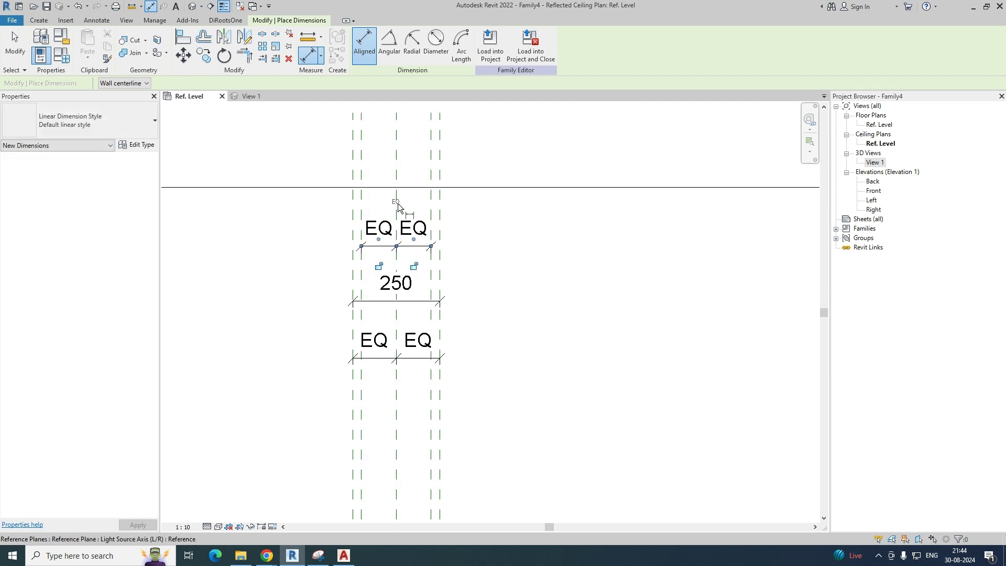
{"action": "left_click", "coordinate": [353, 217]}
{"action": "key", "text": "Escape"}
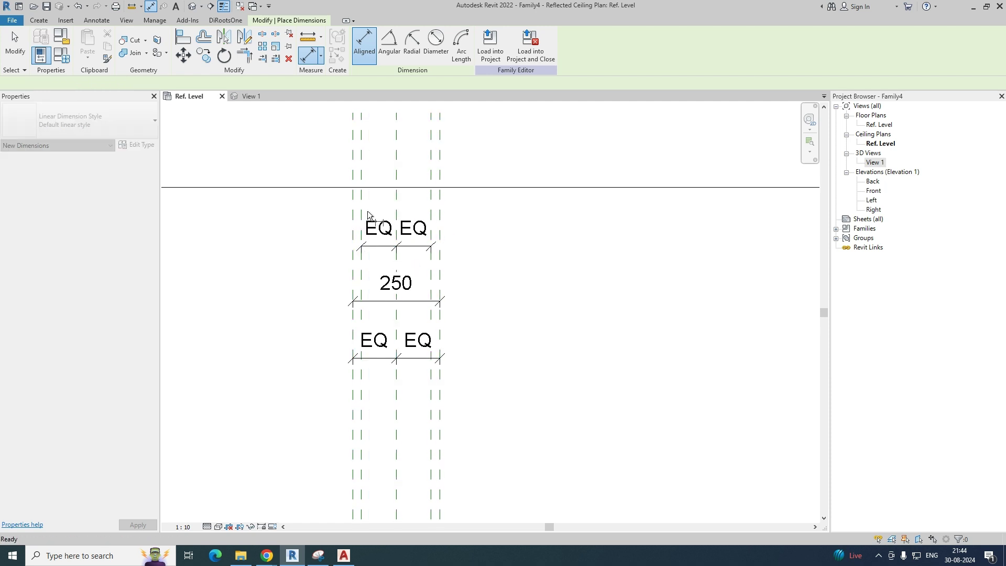
- Add a 200 dimension between the two inner reference planes
{"action": "left_click", "coordinate": [363, 212]}
{"action": "left_click", "coordinate": [431, 212]}
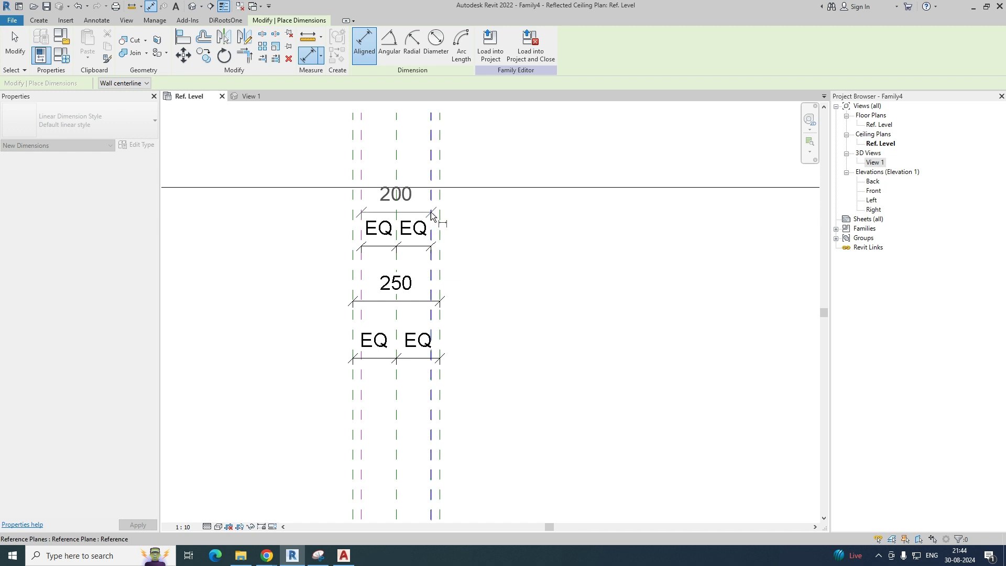
{"action": "left_click", "coordinate": [458, 175]}
{"action": "scroll", "coordinate": [464, 273], "scroll_direction": "down", "scroll_amount": 2}
{"action": "middle_click_drag", "start_coordinate": [475, 300], "coordinate": [405, 301]}
{"action": "key", "text": "Escape"}
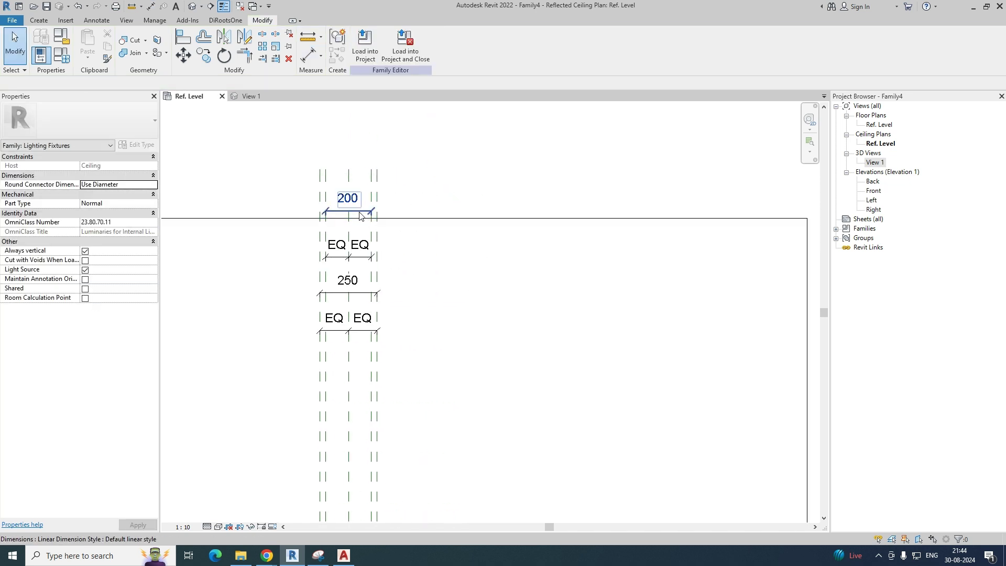
- Label the 200 dimension with a new type parameter, Lighting Inner Dia
{"action": "left_click", "coordinate": [365, 222]}
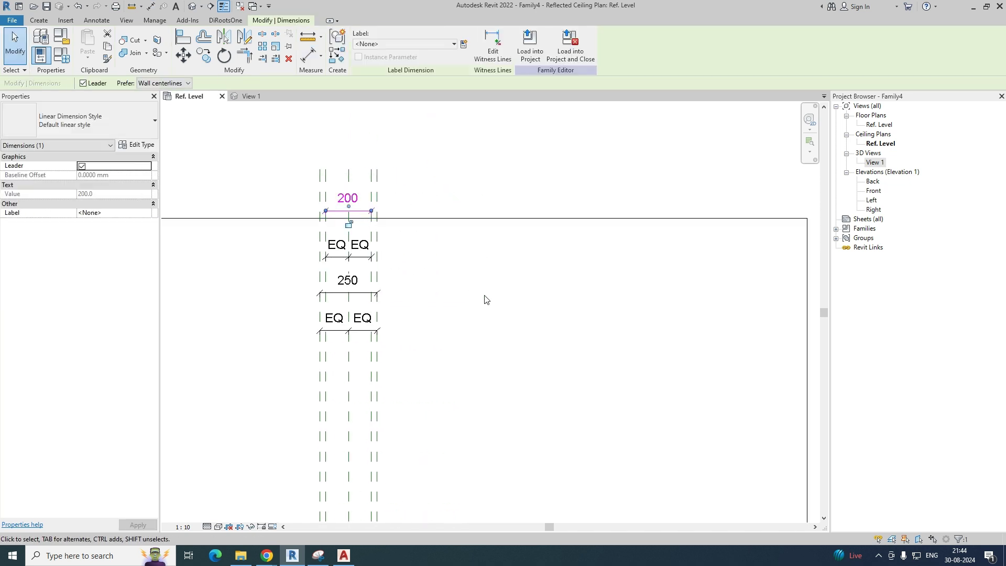
{"action": "left_click", "coordinate": [464, 44]}
{"action": "type", "text": "Li"}
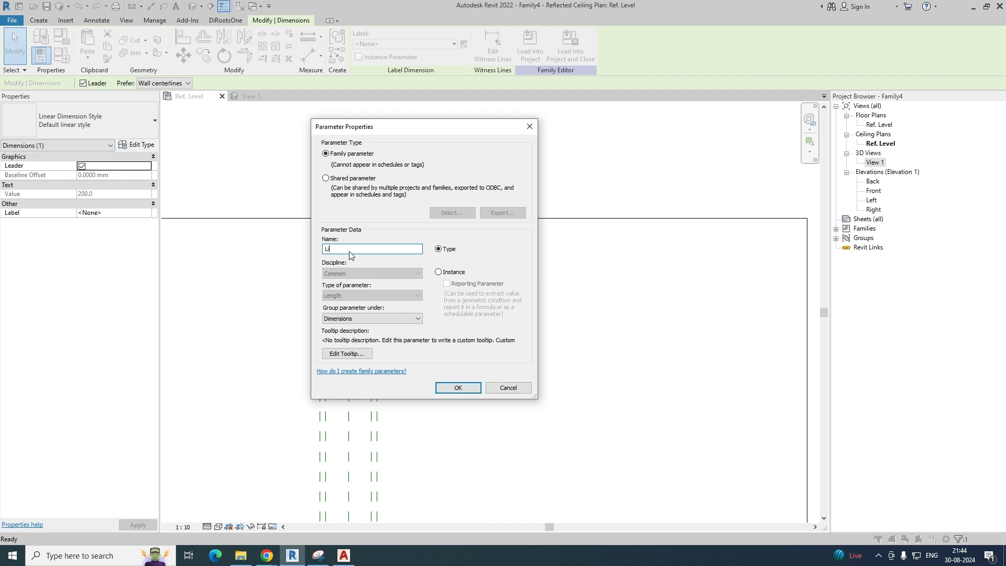
{"action": "type", "text": "ght"}
{"action": "type", "text": "ing Inner Dia"}
{"action": "left_click", "coordinate": [457, 387]}
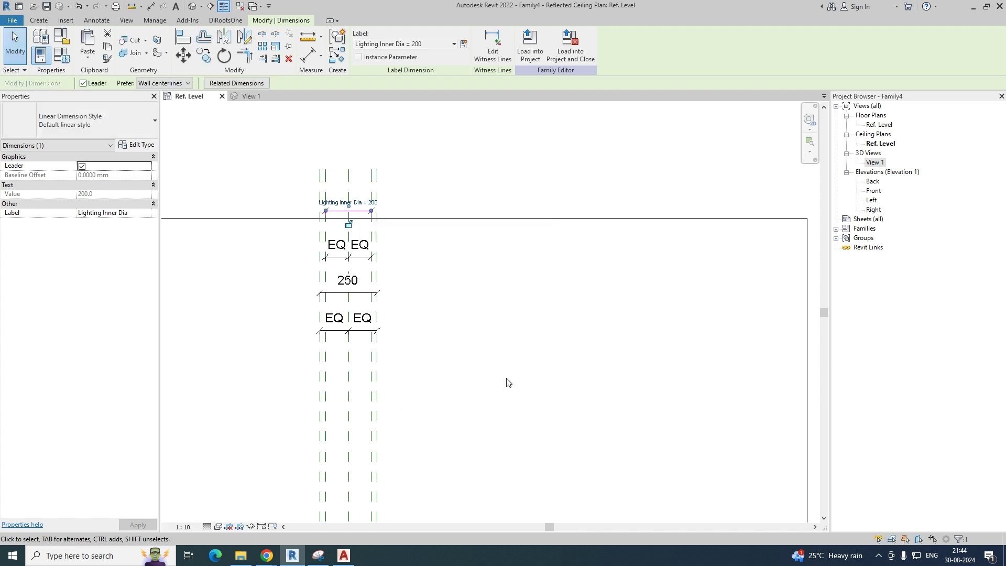
{"action": "left_click", "coordinate": [476, 366]}
- Label the 250 dimension with a new type parameter named Lighting Outer Dia
{"action": "scroll", "coordinate": [359, 338], "scroll_direction": "up", "scroll_amount": 1}
{"action": "left_click", "coordinate": [352, 281]}
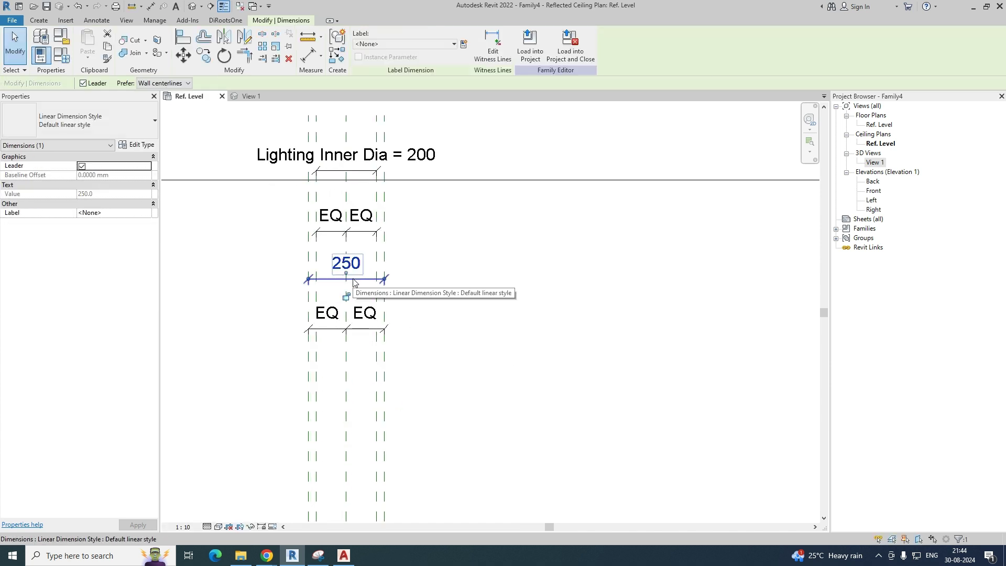
{"action": "left_click", "coordinate": [463, 45]}
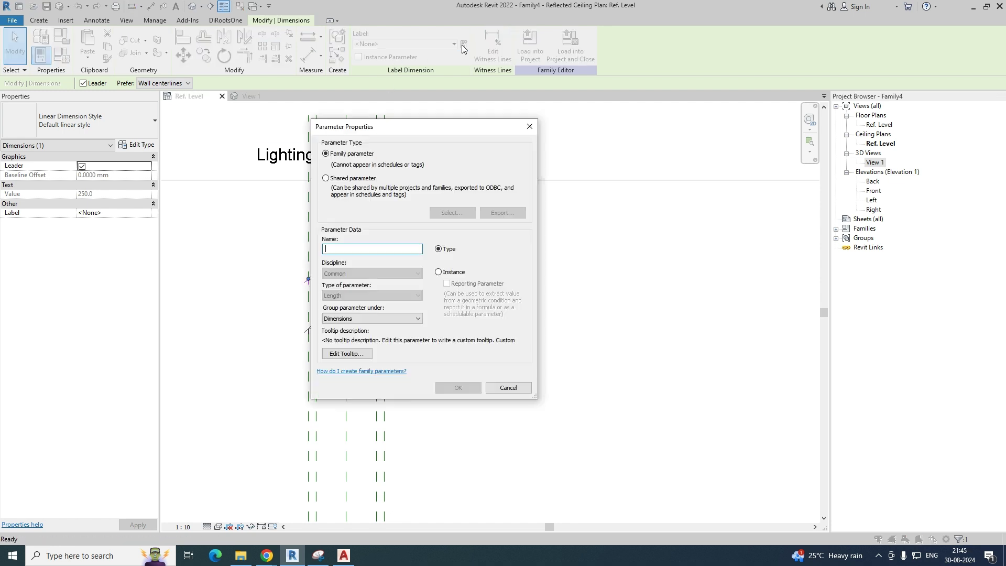
{"action": "type", "text": "Lig"}
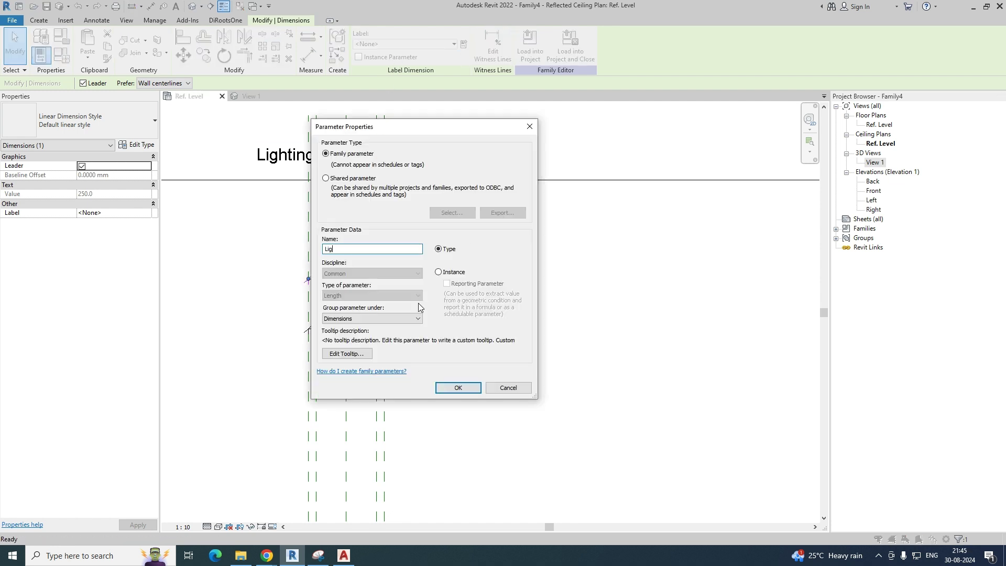
{"action": "type", "text": "hting Outer Dia"}
{"action": "left_click", "coordinate": [452, 389]}
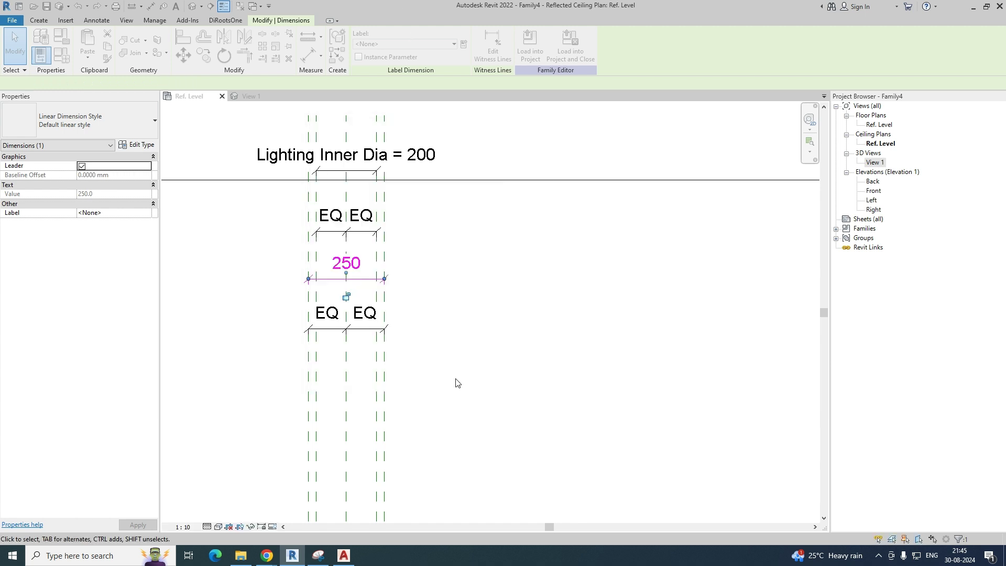
- Add a 250 aligned dimension between the outer horizontal reference planes
{"action": "left_click", "coordinate": [472, 333]}
{"action": "middle_click_drag", "start_coordinate": [472, 332], "coordinate": [444, 165]}
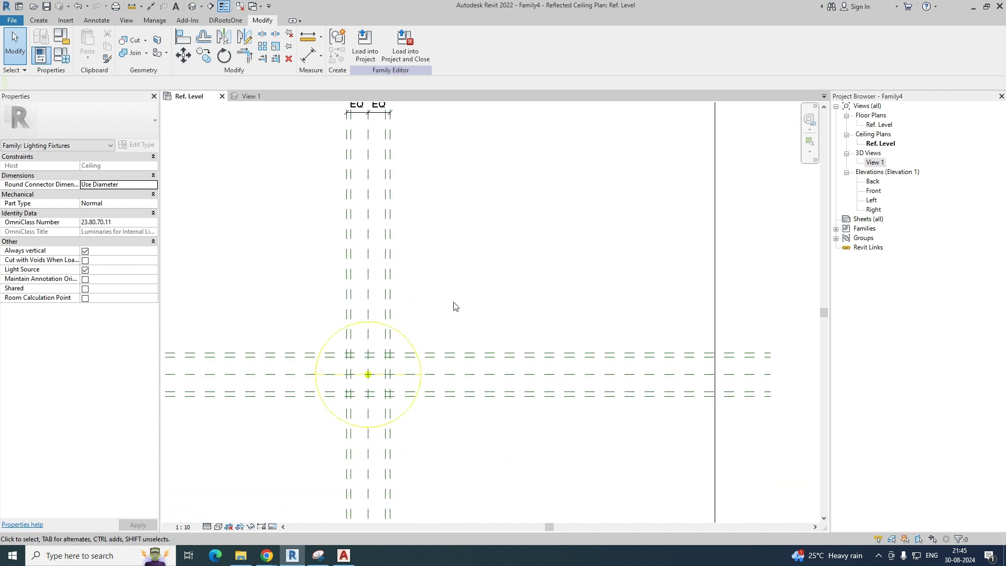
{"action": "middle_click_drag", "start_coordinate": [456, 316], "coordinate": [501, 255]}
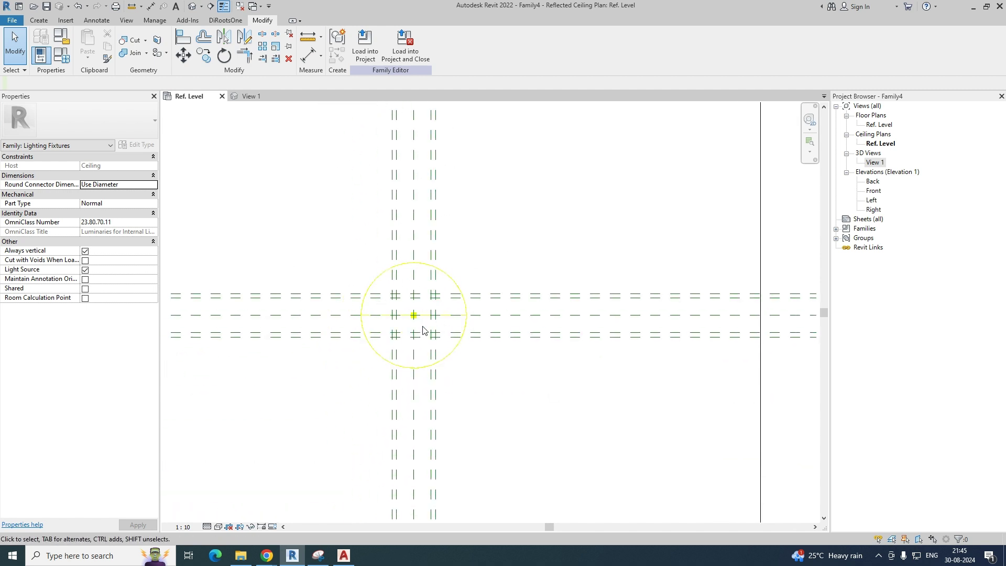
{"action": "scroll", "coordinate": [429, 320], "scroll_direction": "up", "scroll_amount": 2}
{"action": "middle_click_drag", "start_coordinate": [418, 271], "coordinate": [405, 301]}
{"action": "scroll", "coordinate": [312, 317], "scroll_direction": "down", "scroll_amount": 2}
{"action": "middle_click_drag", "start_coordinate": [312, 317], "coordinate": [409, 321]}
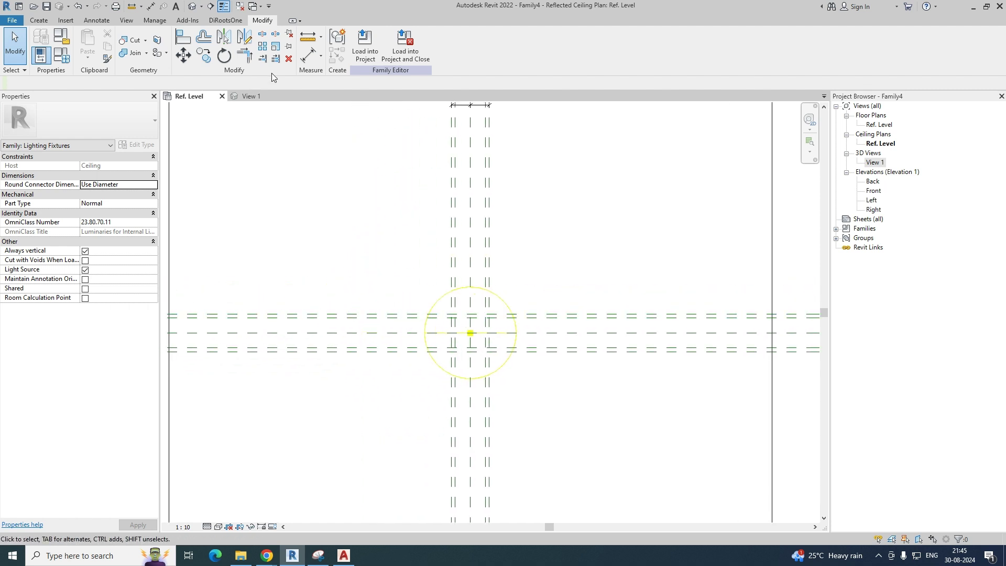
{"action": "left_click", "coordinate": [308, 55]}
{"action": "scroll", "coordinate": [357, 356], "scroll_direction": "up", "scroll_amount": 2}
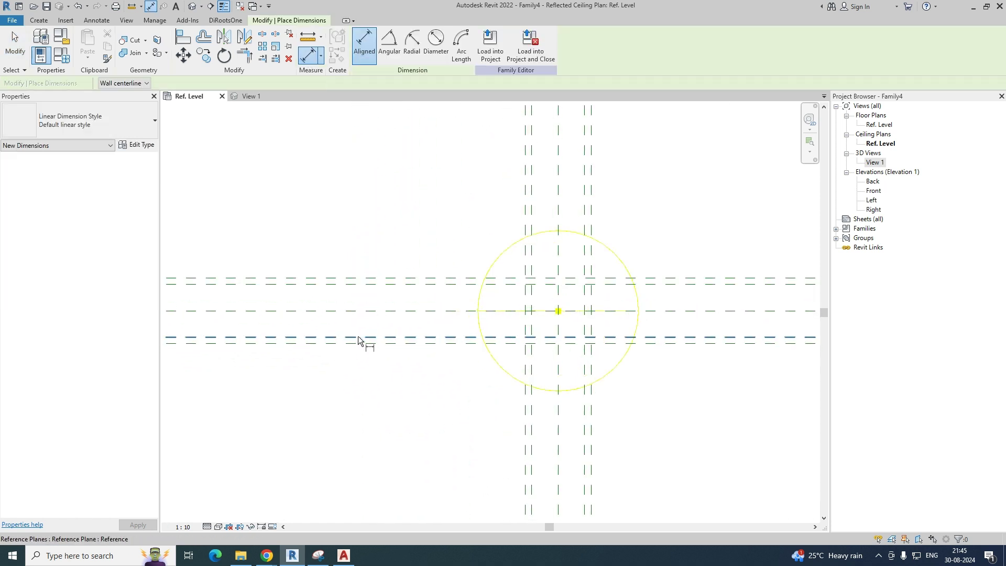
{"action": "left_click", "coordinate": [352, 350]}
{"action": "left_click", "coordinate": [351, 279]}
{"action": "left_click", "coordinate": [313, 315]}
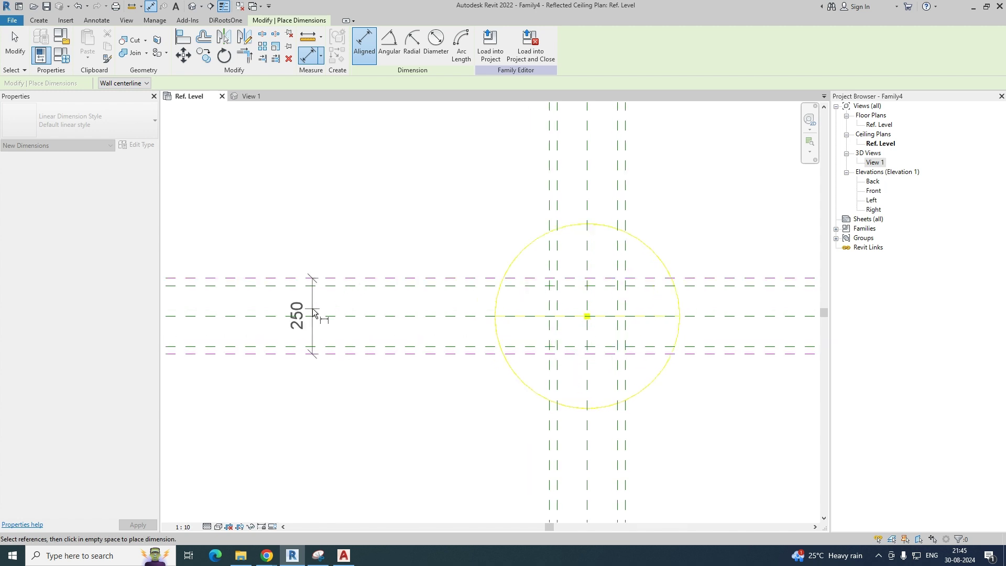
- Add a 200 aligned dimension between the inner horizontal reference planes, beside the 250
{"action": "left_click", "coordinate": [351, 347]}
{"action": "left_click", "coordinate": [352, 285]}
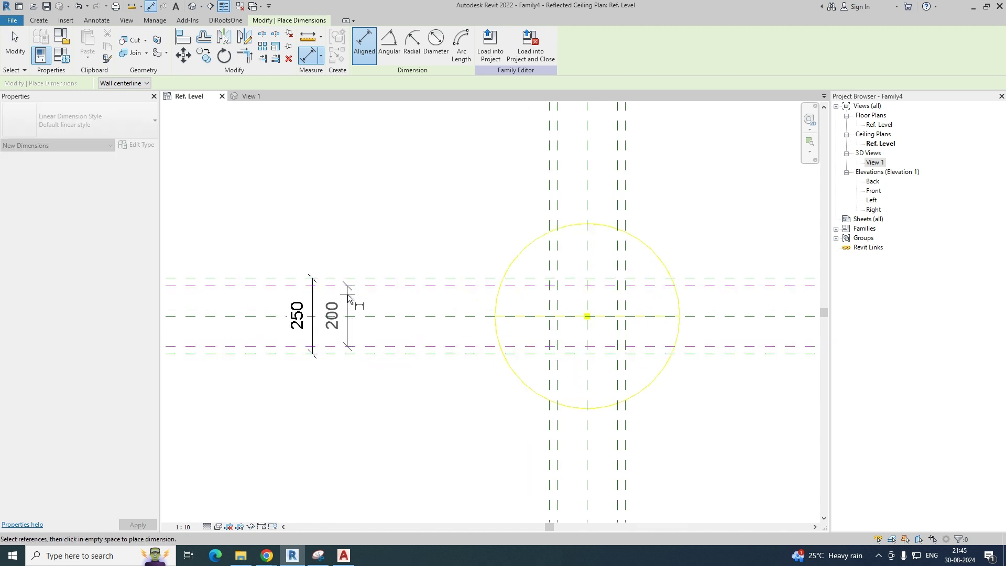
{"action": "left_click", "coordinate": [348, 314]}
{"action": "scroll", "coordinate": [345, 314], "scroll_direction": "down", "scroll_amount": 2}
{"action": "scroll", "coordinate": [303, 294], "scroll_direction": "down", "scroll_amount": 3}
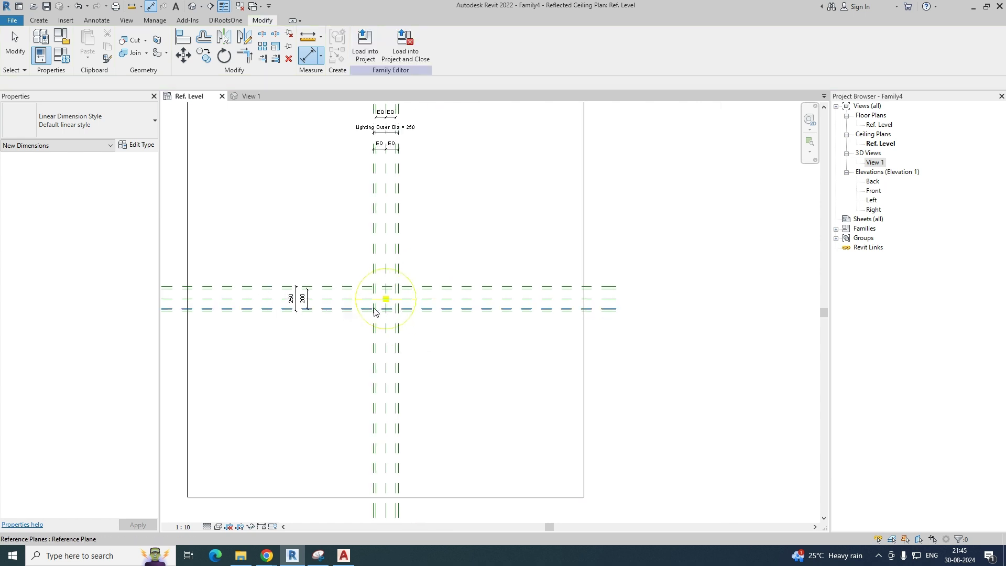
{"action": "key", "text": "Escape"}
{"action": "scroll", "coordinate": [411, 305], "scroll_direction": "up", "scroll_amount": 3}
{"action": "middle_click_drag", "start_coordinate": [414, 307], "coordinate": [426, 338]}
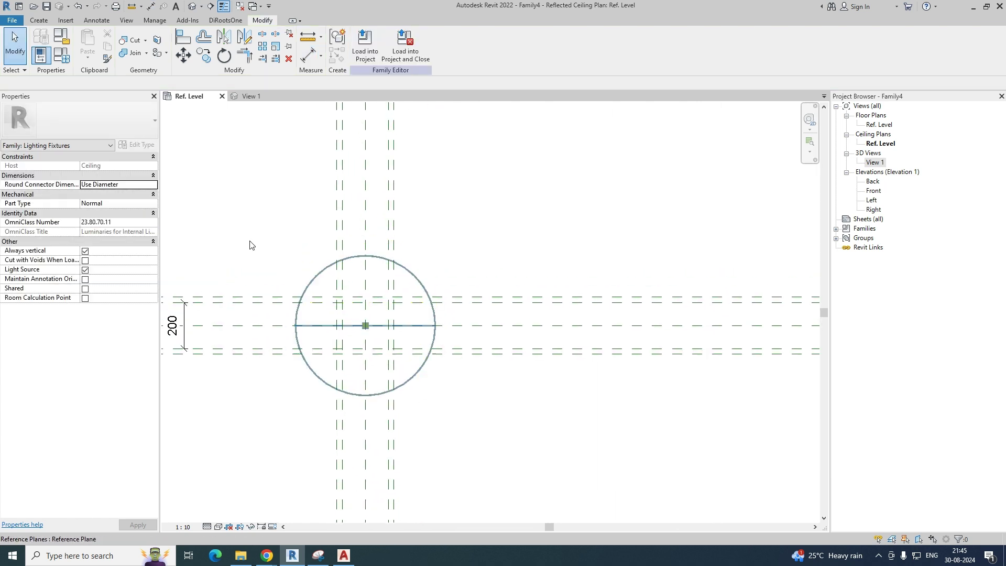
- Sketch a new extrusion with concentric circles of radius 100 and 125 at the reference-plane crossing
{"action": "left_click", "coordinate": [39, 20]}
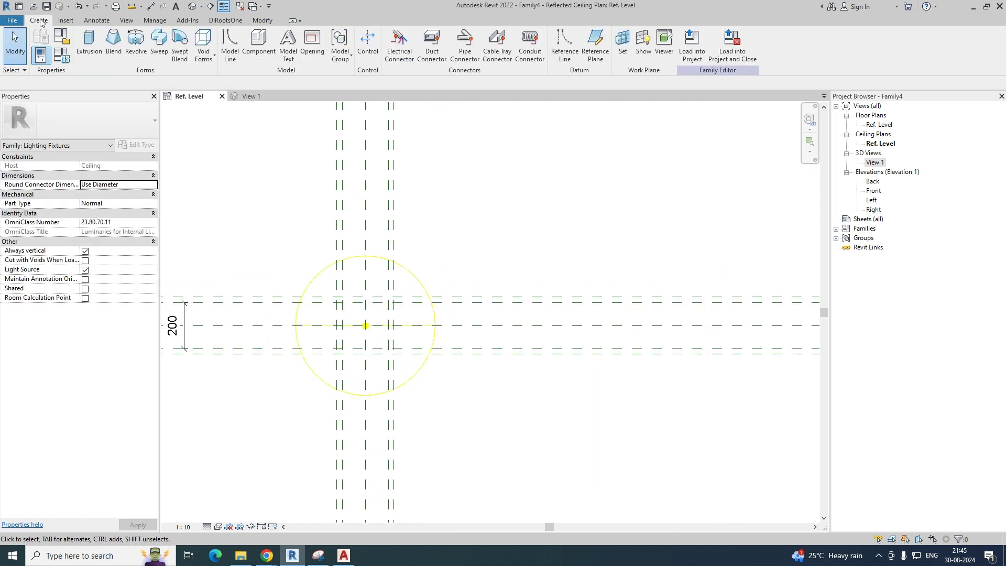
{"action": "left_click", "coordinate": [89, 42]}
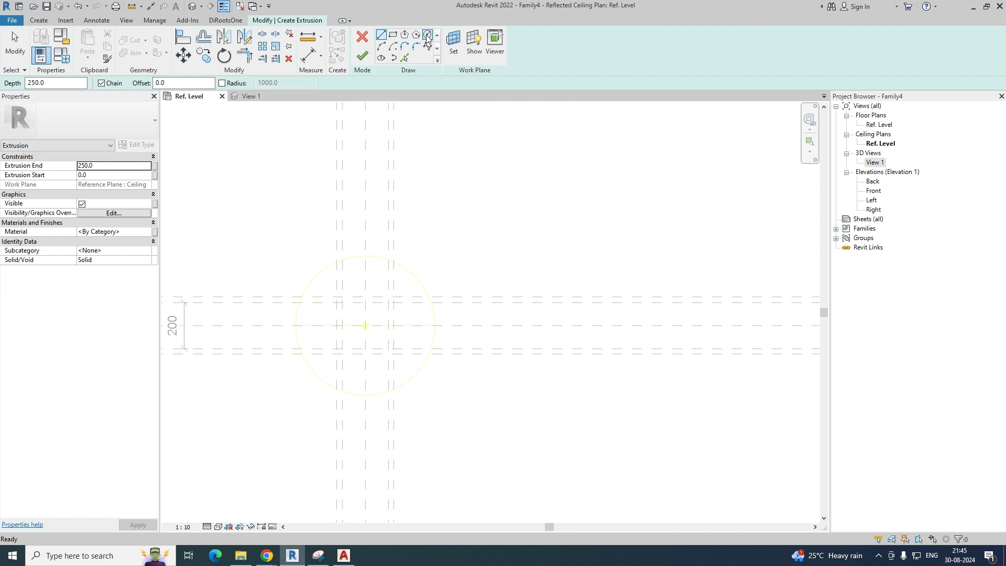
{"action": "left_click", "coordinate": [428, 35]}
{"action": "scroll", "coordinate": [369, 326], "scroll_direction": "up", "scroll_amount": 2}
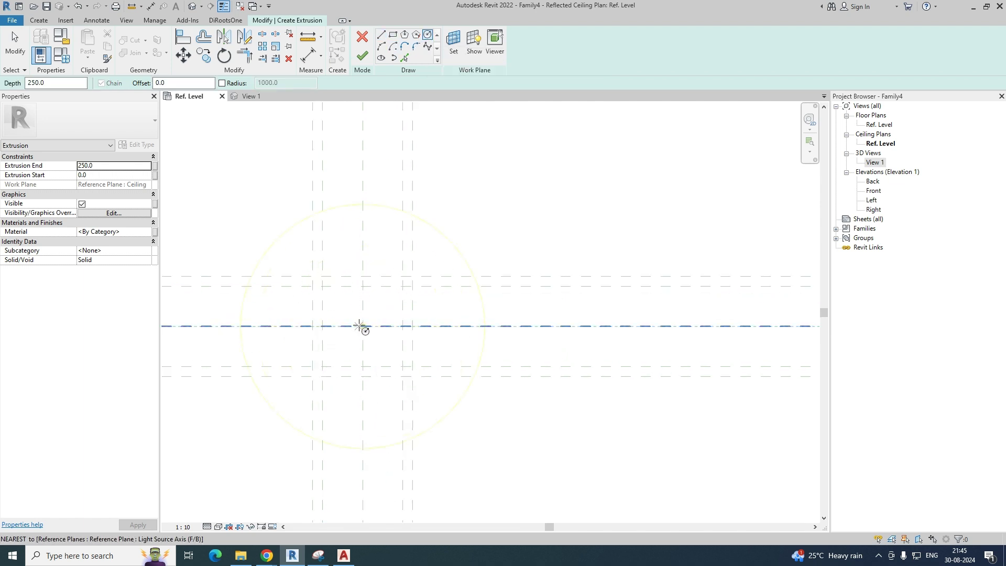
{"action": "left_click", "coordinate": [363, 326]}
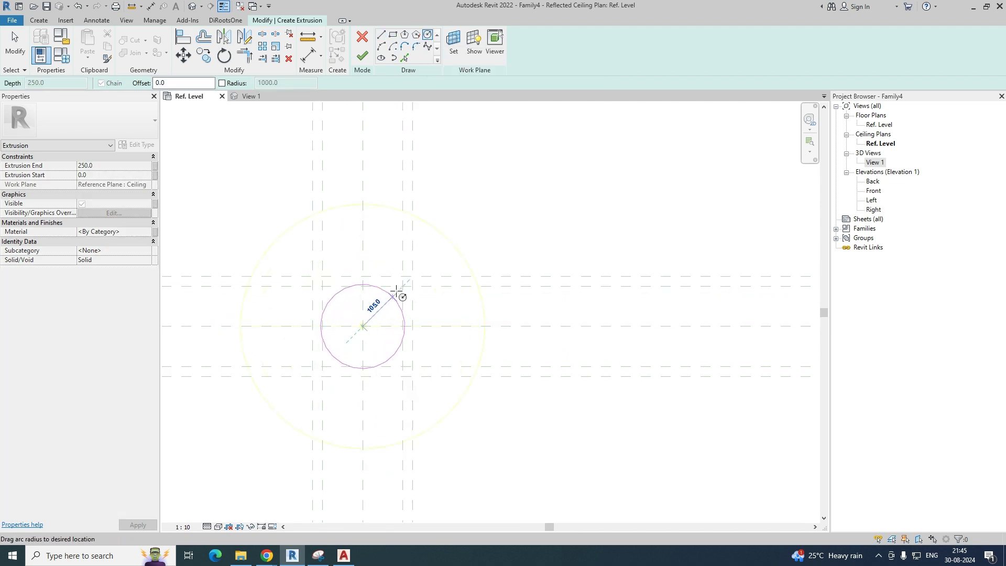
{"action": "left_click", "coordinate": [403, 326]}
{"action": "scroll", "coordinate": [370, 342], "scroll_direction": "up", "scroll_amount": 1}
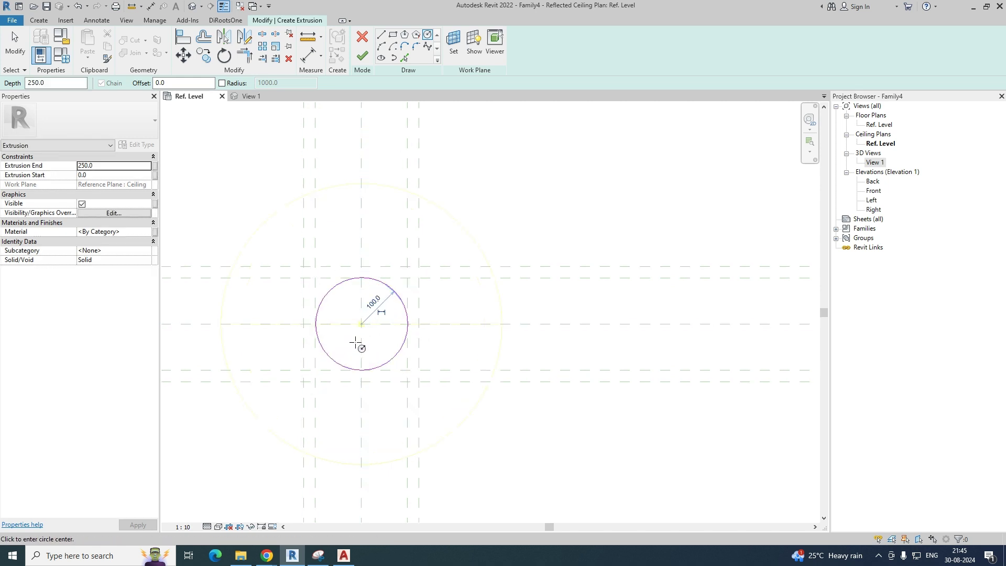
{"action": "left_click", "coordinate": [361, 324]}
{"action": "left_click", "coordinate": [419, 328]}
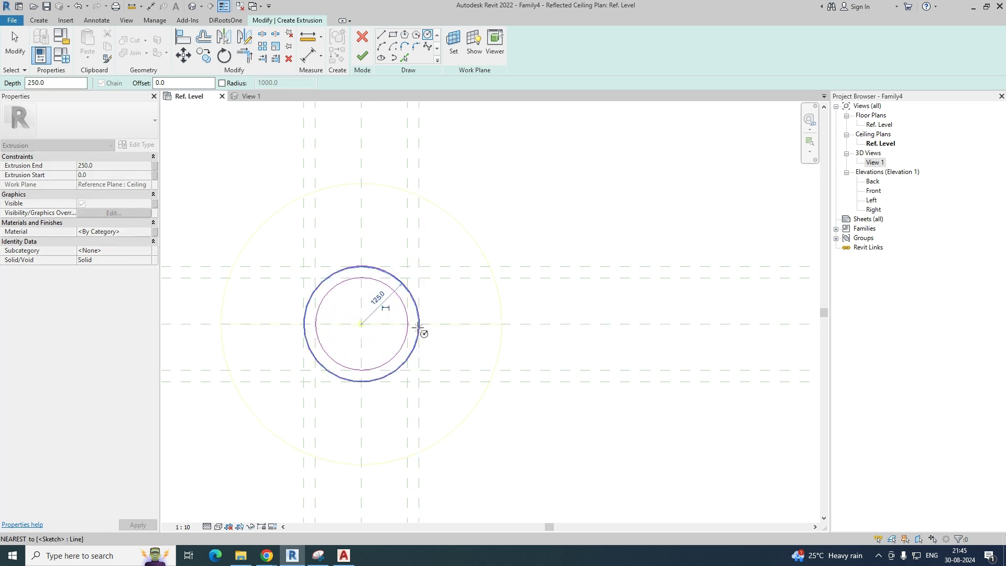
{"action": "key", "text": "Escape"}
{"action": "key", "text": "Escape"}
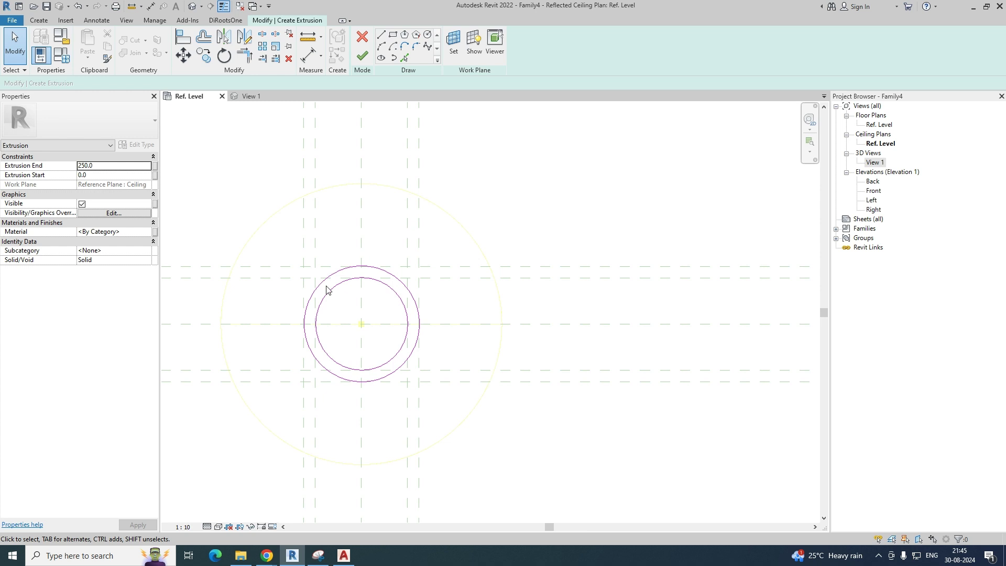
- Finish the extrusion and view it in 3D View 1
{"action": "left_click", "coordinate": [362, 56]}
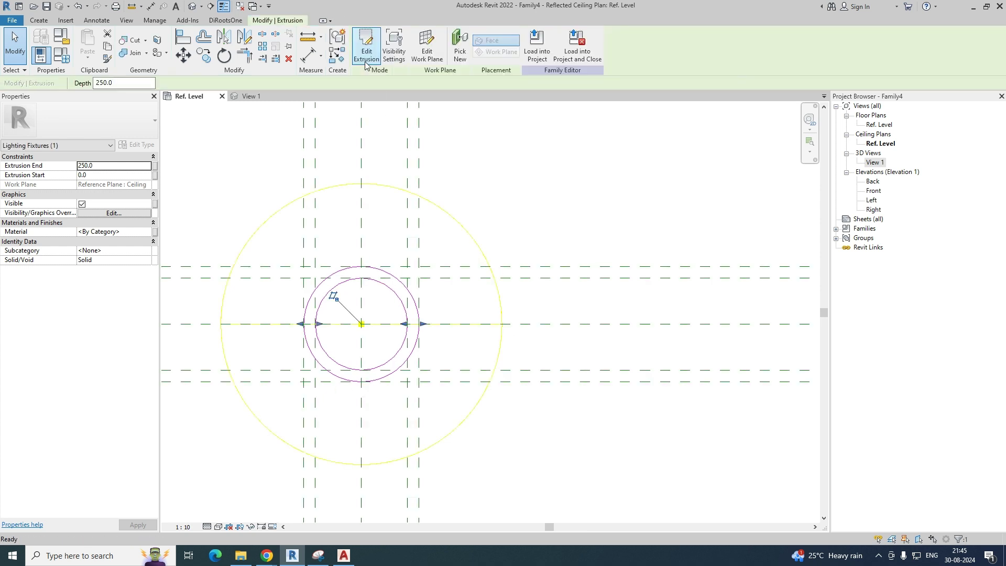
{"action": "left_click", "coordinate": [469, 197]}
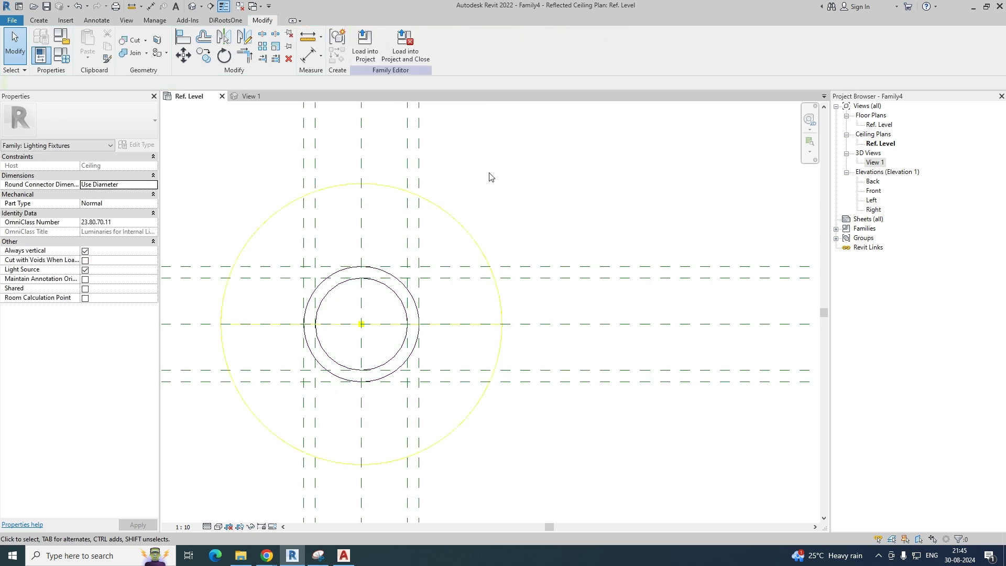
{"action": "scroll", "coordinate": [469, 196], "scroll_direction": "down", "scroll_amount": 2}
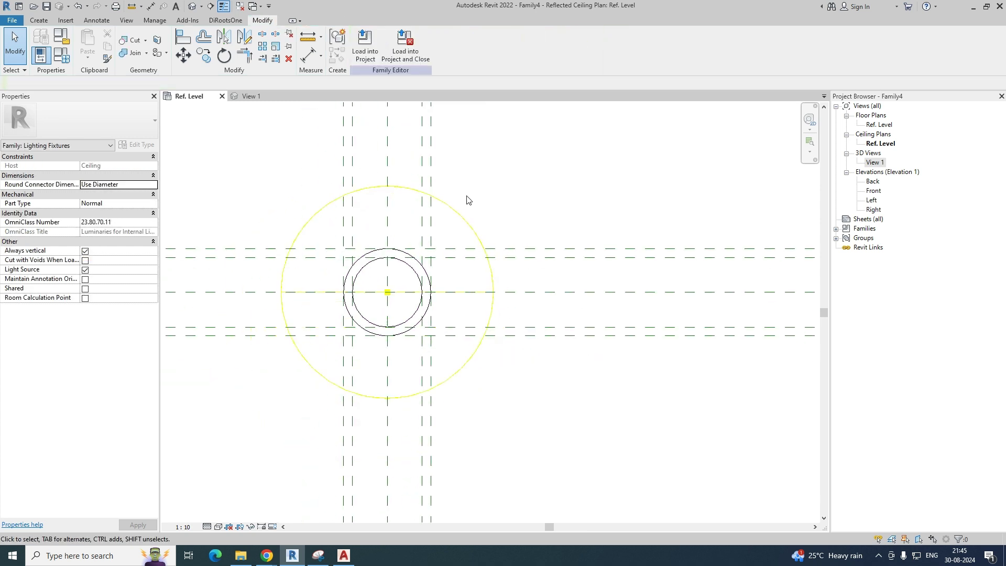
{"action": "double_click", "coordinate": [882, 167]}
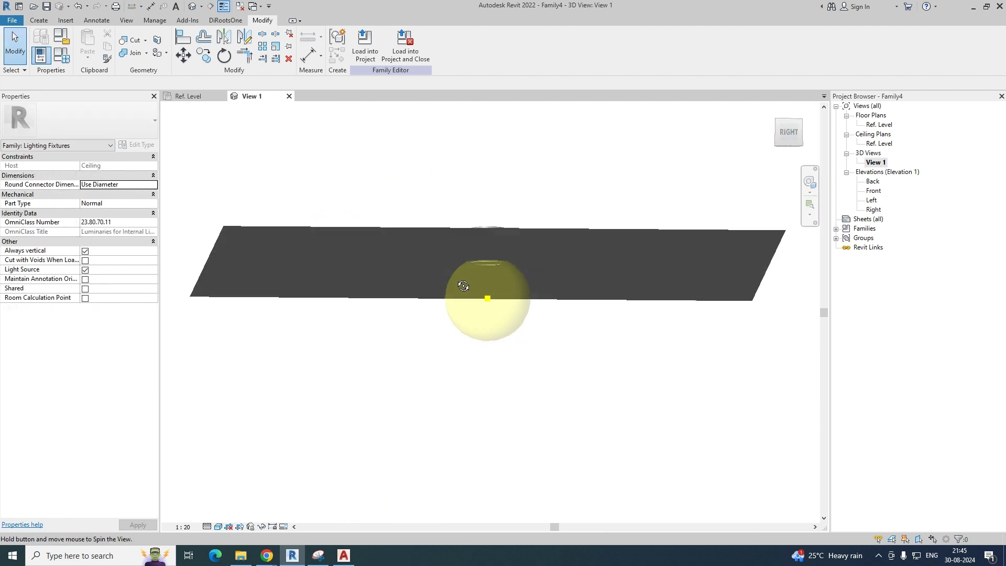
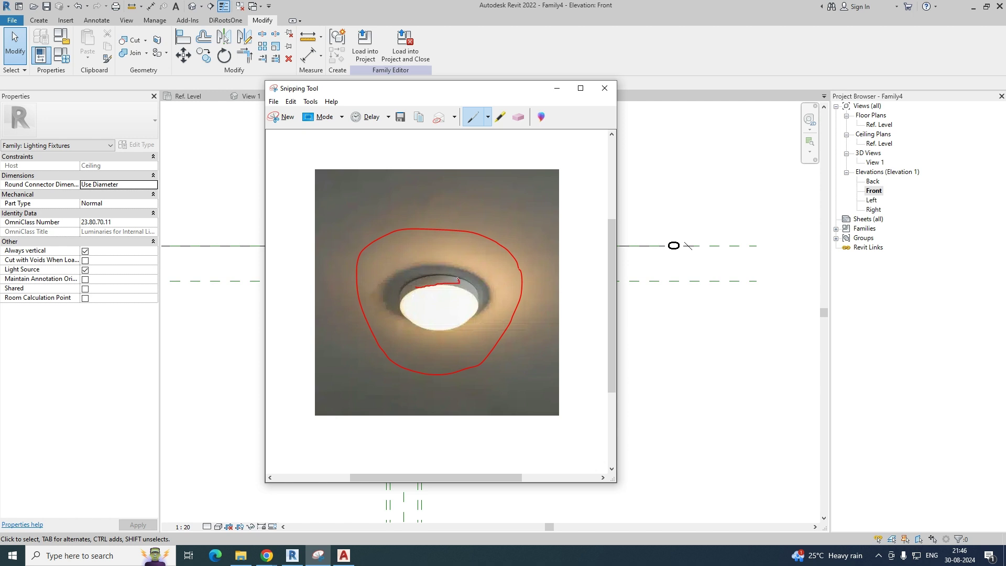
- Put away the lamp photo and centre the fixture in the Front elevation
{"action": "left_click", "coordinate": [556, 88]}
{"action": "scroll", "coordinate": [721, 256], "scroll_direction": "up", "scroll_amount": 1}
{"action": "scroll", "coordinate": [505, 281], "scroll_direction": "up", "scroll_amount": 1}
{"action": "middle_click_drag", "start_coordinate": [505, 281], "coordinate": [539, 281]}
{"action": "scroll", "coordinate": [490, 244], "scroll_direction": "down", "scroll_amount": 1}
- Start a Reference Plane using Pick Lines with a 25 offset
{"action": "left_click", "coordinate": [665, 246]}
{"action": "scroll", "coordinate": [367, 261], "scroll_direction": "up", "scroll_amount": 1}
{"action": "scroll", "coordinate": [369, 259], "scroll_direction": "up", "scroll_amount": 1}
{"action": "scroll", "coordinate": [439, 274], "scroll_direction": "down", "scroll_amount": 2}
{"action": "left_click", "coordinate": [603, 266]}
{"action": "scroll", "coordinate": [660, 257], "scroll_direction": "up", "scroll_amount": 1}
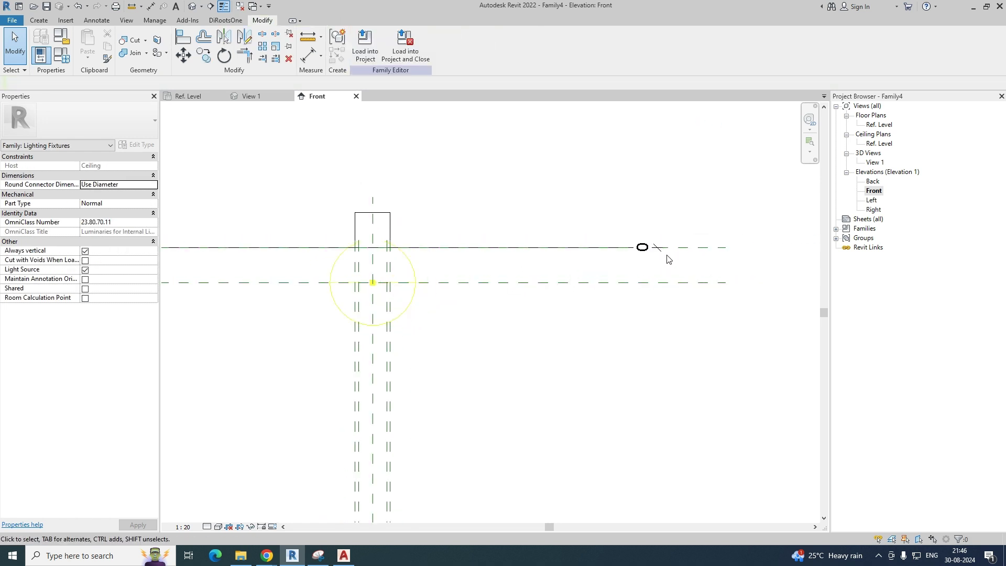
{"action": "left_click", "coordinate": [39, 21]}
{"action": "left_click", "coordinate": [596, 48]}
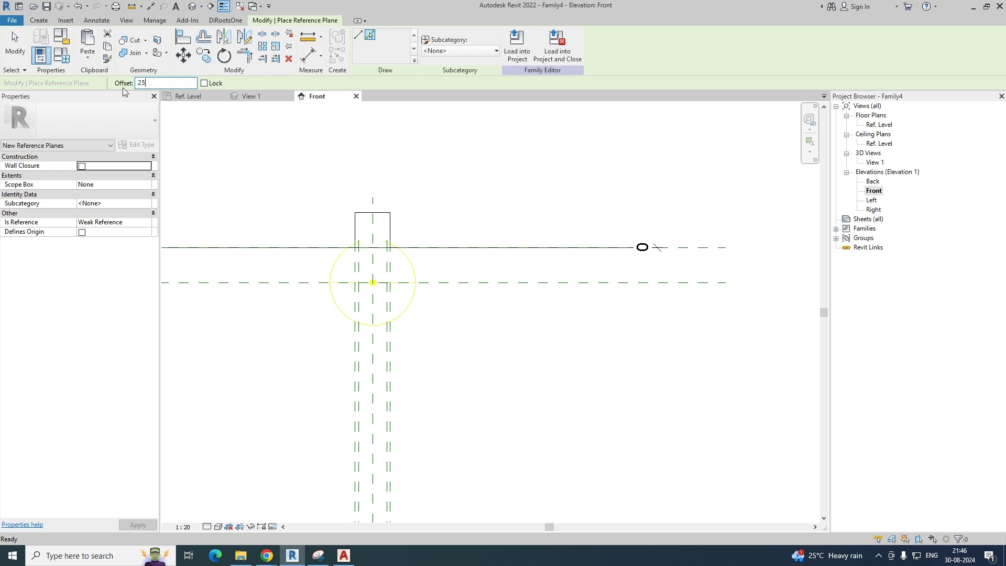
- Add reference planes 25 above and below the Ceiling plane
{"action": "left_click", "coordinate": [679, 250]}
{"action": "scroll", "coordinate": [680, 251], "scroll_direction": "up", "scroll_amount": 2}
{"action": "left_click", "coordinate": [680, 248]}
{"action": "scroll", "coordinate": [683, 251], "scroll_direction": "down", "scroll_amount": 3}
{"action": "middle_click_drag", "start_coordinate": [394, 273], "coordinate": [514, 276]}
{"action": "key", "text": "Escape"}
- Stretch the rectangular extrusion's bottom down to the lower reference plane
{"action": "scroll", "coordinate": [471, 259], "scroll_direction": "up", "scroll_amount": 4}
{"action": "scroll", "coordinate": [469, 258], "scroll_direction": "up", "scroll_amount": 1}
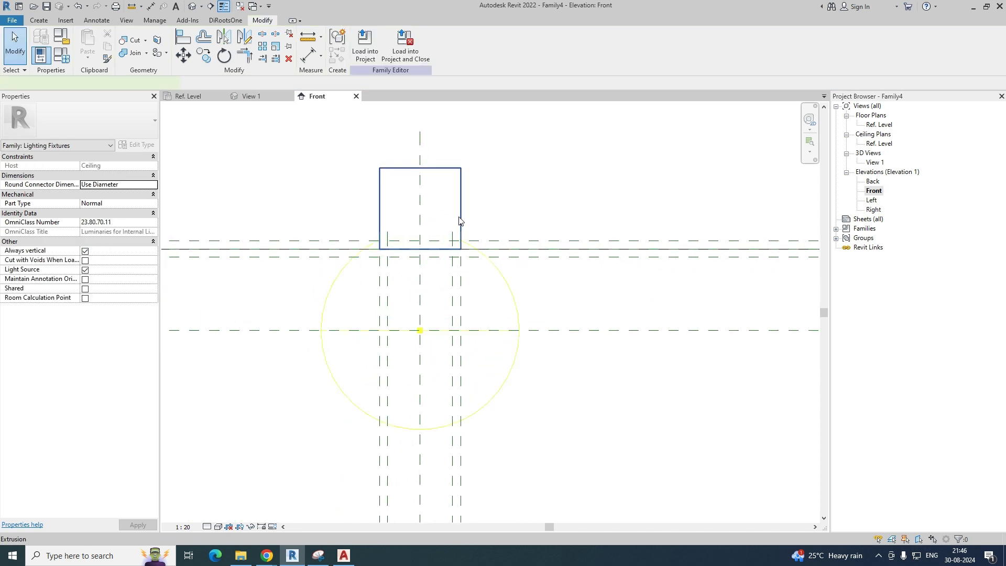
{"action": "left_click", "coordinate": [460, 221]}
{"action": "scroll", "coordinate": [437, 262], "scroll_direction": "up", "scroll_amount": 1}
{"action": "left_click_drag", "start_coordinate": [417, 250], "coordinate": [417, 257]}
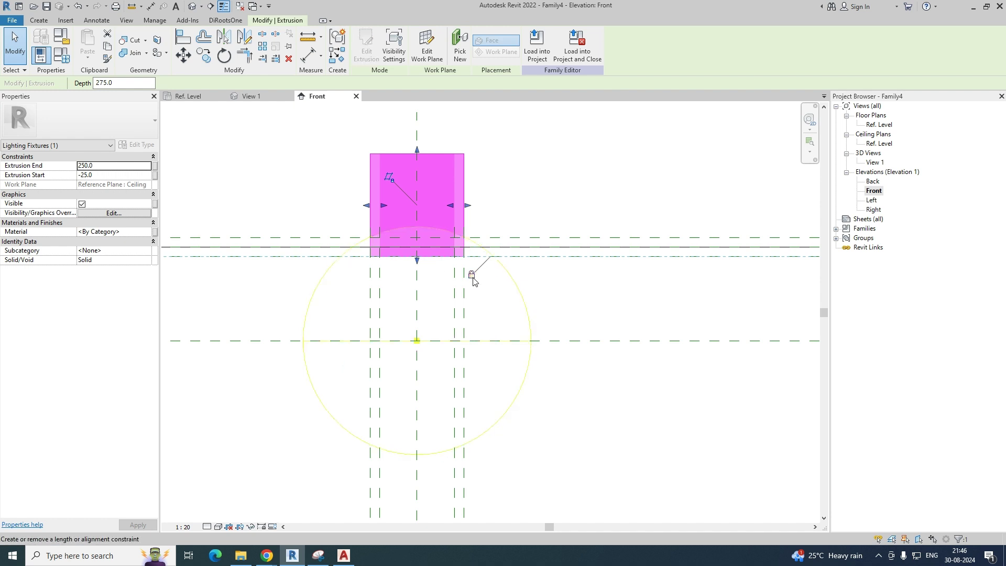
{"action": "left_click", "coordinate": [506, 215]}
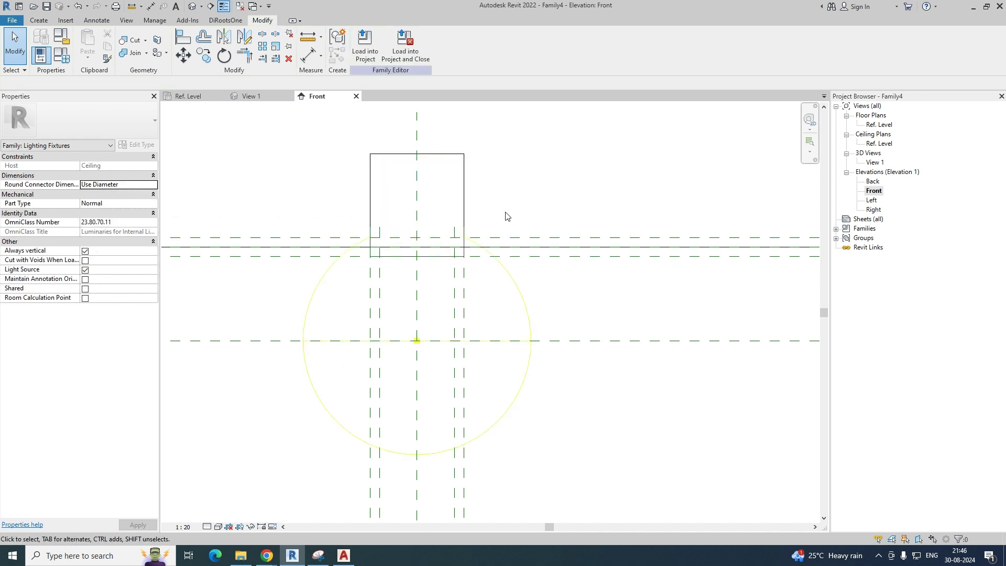
- Align the box's top edge onto the top reference plane
{"action": "key", "text": "l"}
{"action": "left_click", "coordinate": [499, 238]}
{"action": "left_click", "coordinate": [441, 153]}
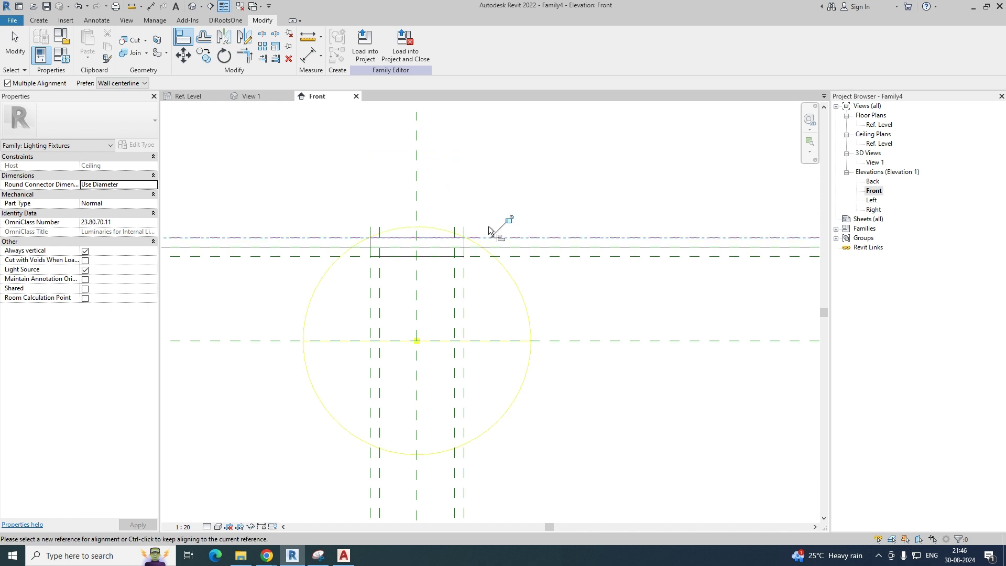
{"action": "key", "text": "Escape"}
{"action": "key", "text": "Escape"}
{"action": "middle_click_drag", "start_coordinate": [460, 323], "coordinate": [514, 283]}
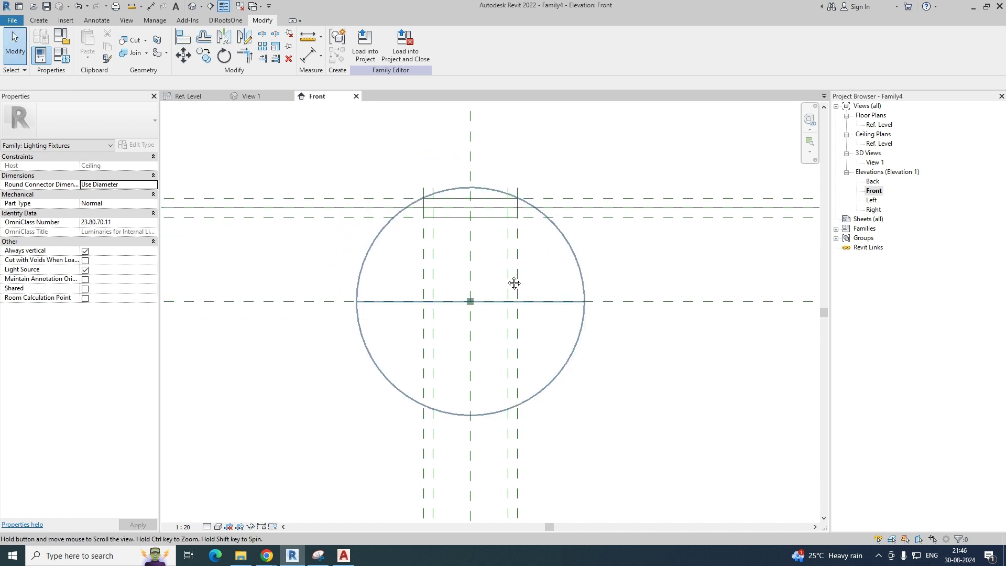
{"action": "scroll", "coordinate": [549, 224], "scroll_direction": "up", "scroll_amount": 3}
{"action": "middle_click_drag", "start_coordinate": [525, 240], "coordinate": [361, 247]}
{"action": "middle_click_drag", "start_coordinate": [491, 234], "coordinate": [553, 255]}
{"action": "left_click", "coordinate": [531, 214]}
{"action": "key", "text": "Escape"}
- Try aligning the extrusion's top edge to the ceiling, dismissing the constraint errors
{"action": "key", "text": "a"}
{"action": "key", "text": "l"}
{"action": "left_click", "coordinate": [511, 231]}
{"action": "left_click", "coordinate": [368, 213]}
{"action": "key", "text": "Escape"}
{"action": "key", "text": "Escape"}
{"action": "scroll", "coordinate": [472, 267], "scroll_direction": "down", "scroll_amount": 3}
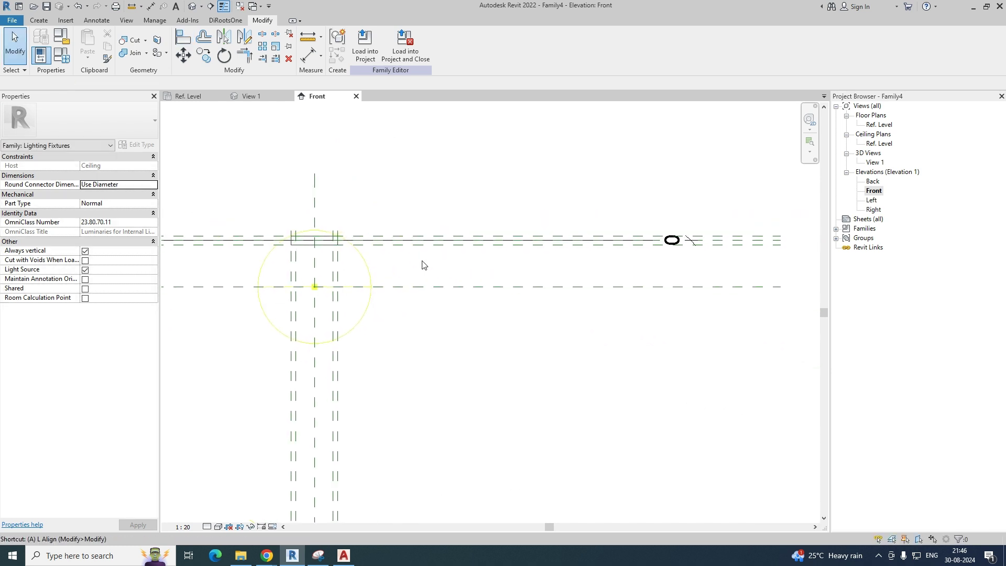
{"action": "key", "text": "l"}
{"action": "scroll", "coordinate": [733, 247], "scroll_direction": "up", "scroll_amount": 1}
{"action": "middle_click_drag", "start_coordinate": [367, 272], "coordinate": [715, 269]}
{"action": "scroll", "coordinate": [510, 222], "scroll_direction": "up", "scroll_amount": 2}
{"action": "left_click", "coordinate": [553, 220]}
{"action": "left_click", "coordinate": [555, 211]}
{"action": "key", "text": "Escape"}
{"action": "key", "text": "Escape"}
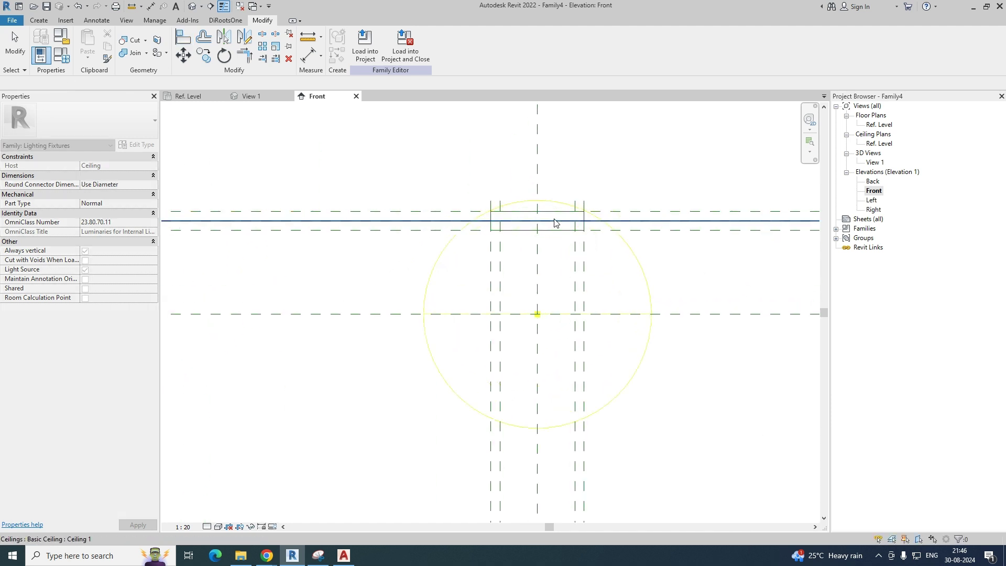
- Check the extrusion's extents and undo back to the taller extrusion
{"action": "left_click", "coordinate": [556, 223]}
{"action": "scroll", "coordinate": [533, 218], "scroll_direction": "up", "scroll_amount": 1}
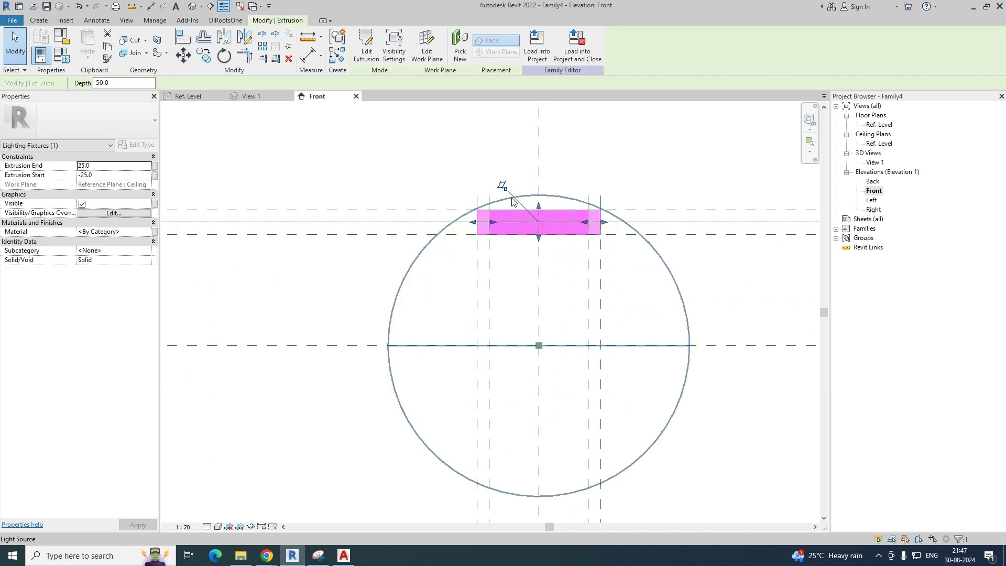
{"action": "key", "text": "Escape"}
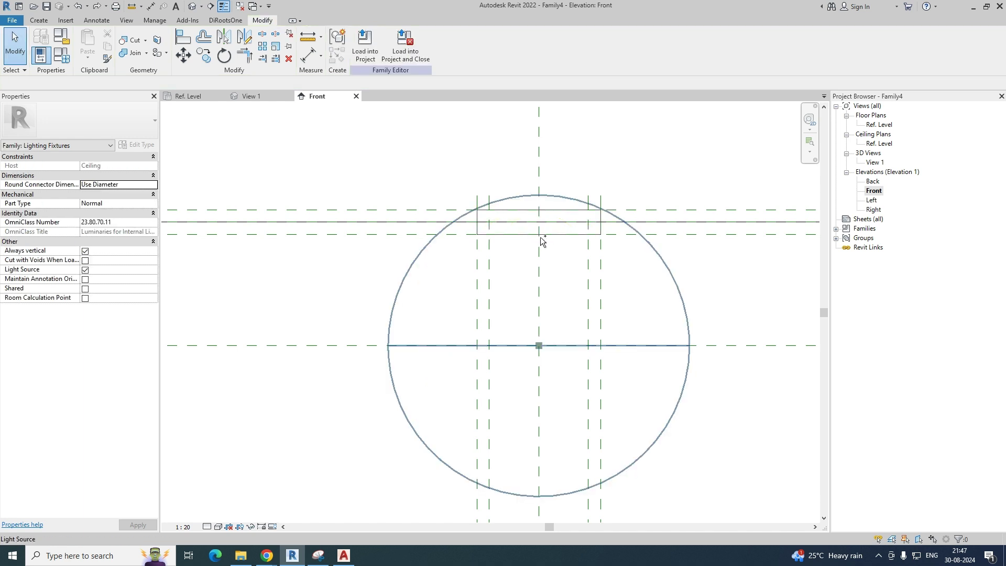
{"action": "key", "text": "ctrl+z"}
{"action": "key", "text": "ctrl+z"}
{"action": "scroll", "coordinate": [407, 256], "scroll_direction": "down", "scroll_amount": 2}
{"action": "middle_click_drag", "start_coordinate": [464, 248], "coordinate": [424, 235]}
{"action": "scroll", "coordinate": [424, 234], "scroll_direction": "down", "scroll_amount": 1}
{"action": "middle_click_drag", "start_coordinate": [673, 251], "coordinate": [531, 255]}
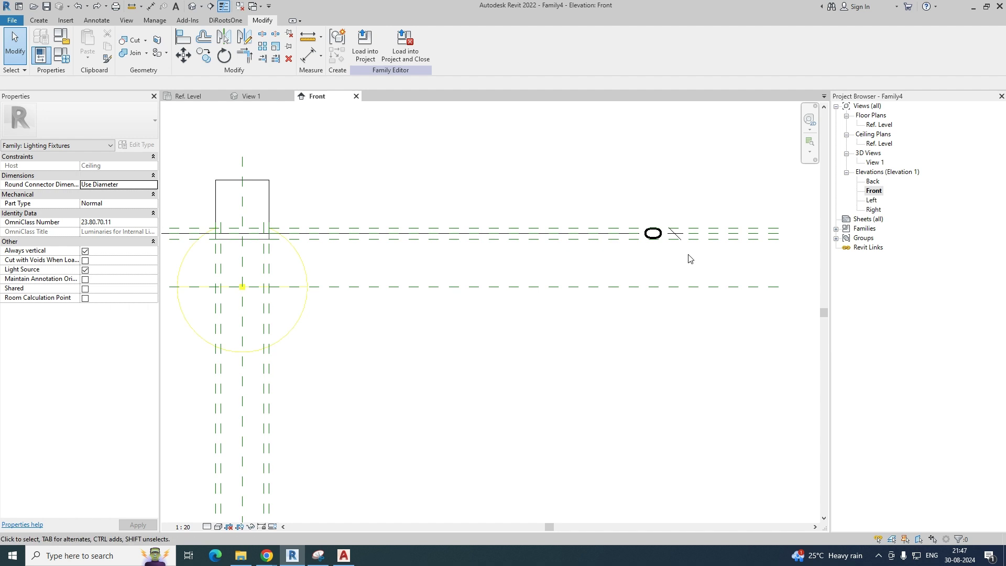
- Align the extrusion's top edge to the upper reference plane and lock it
{"action": "key", "text": "l"}
{"action": "left_click", "coordinate": [726, 233]}
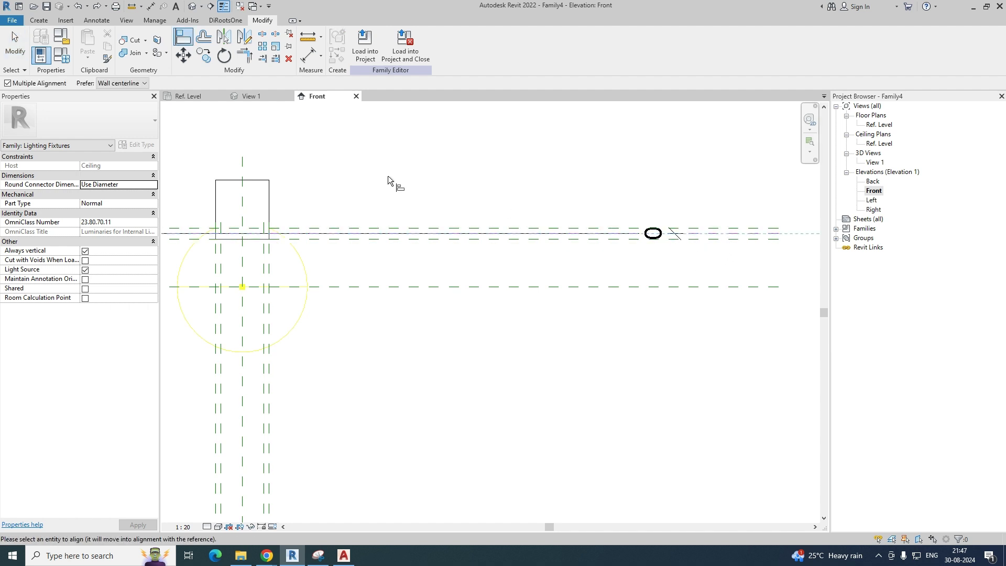
{"action": "left_click", "coordinate": [261, 180]}
{"action": "left_click", "coordinate": [487, 216]}
{"action": "middle_click_drag", "start_coordinate": [215, 246], "coordinate": [386, 248]}
{"action": "scroll", "coordinate": [392, 242], "scroll_direction": "up", "scroll_amount": 2}
{"action": "key", "text": "Escape"}
{"action": "key", "text": "Escape"}
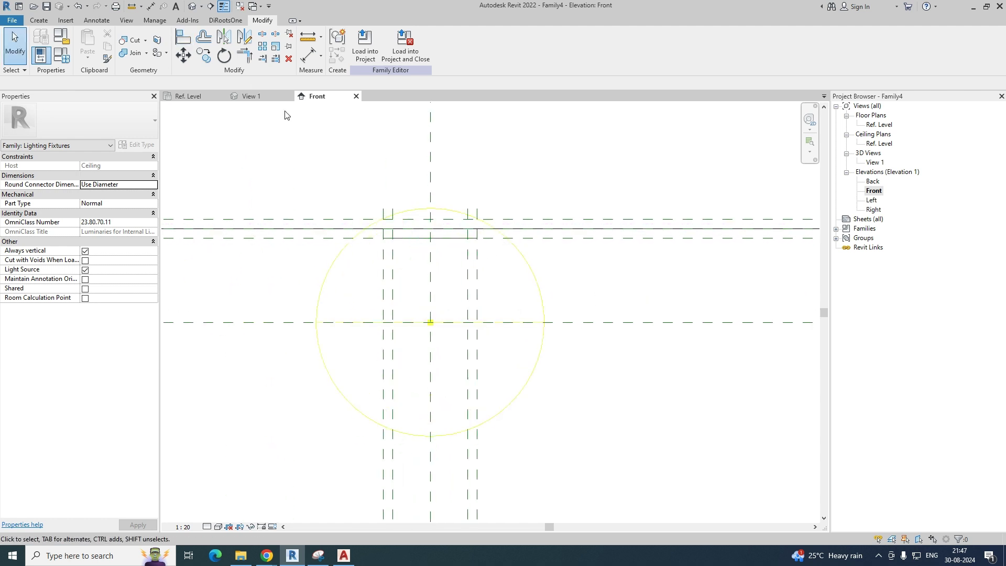
- Review the fixture in the 3D view from near the front
{"action": "left_click", "coordinate": [251, 97]}
{"action": "middle_click_drag", "start_coordinate": [460, 338], "coordinate": [541, 287], "text": "shift"}
{"action": "scroll", "coordinate": [435, 273], "scroll_direction": "up", "scroll_amount": 4}
- Compare the model with the lamp photo, then return to Front elevation with Create tools showing
{"action": "left_click", "coordinate": [319, 556]}
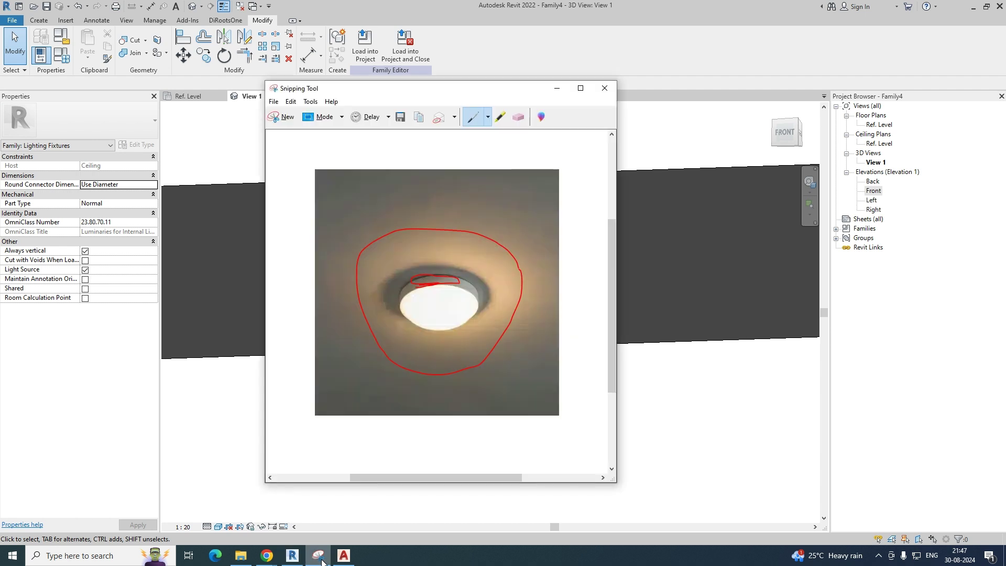
{"action": "left_click", "coordinate": [557, 87]}
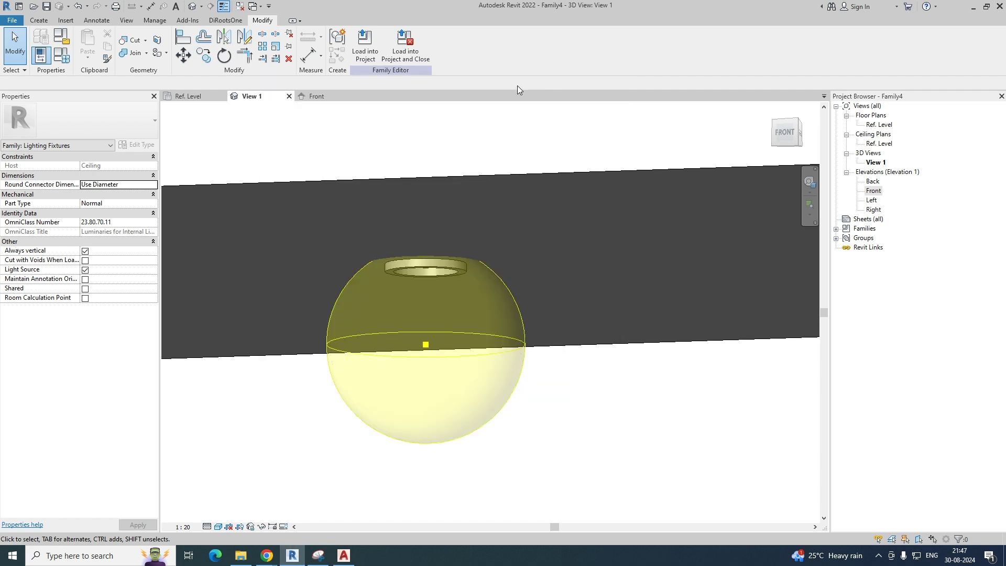
{"action": "left_click", "coordinate": [309, 97]}
{"action": "middle_click_drag", "start_coordinate": [434, 253], "coordinate": [435, 205]}
{"action": "middle_click_drag", "start_coordinate": [462, 246], "coordinate": [469, 295]}
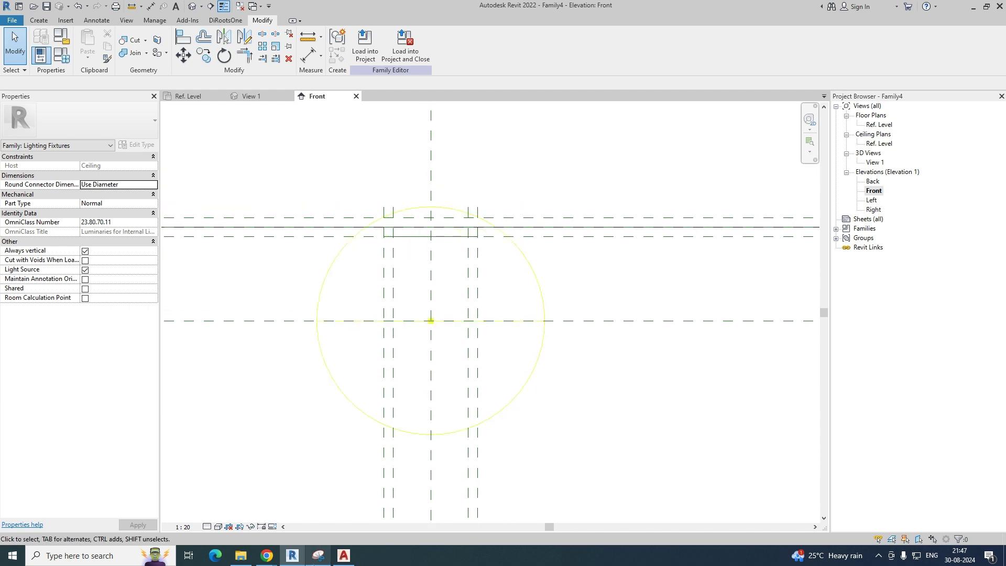
{"action": "left_click", "coordinate": [318, 556]}
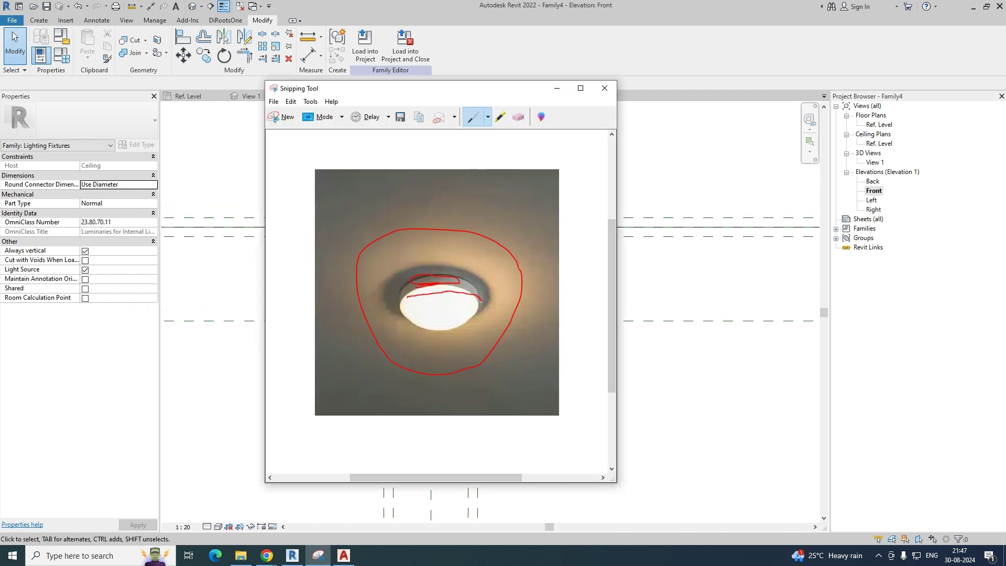
{"action": "left_click", "coordinate": [557, 88]}
{"action": "scroll", "coordinate": [438, 248], "scroll_direction": "up", "scroll_amount": 2}
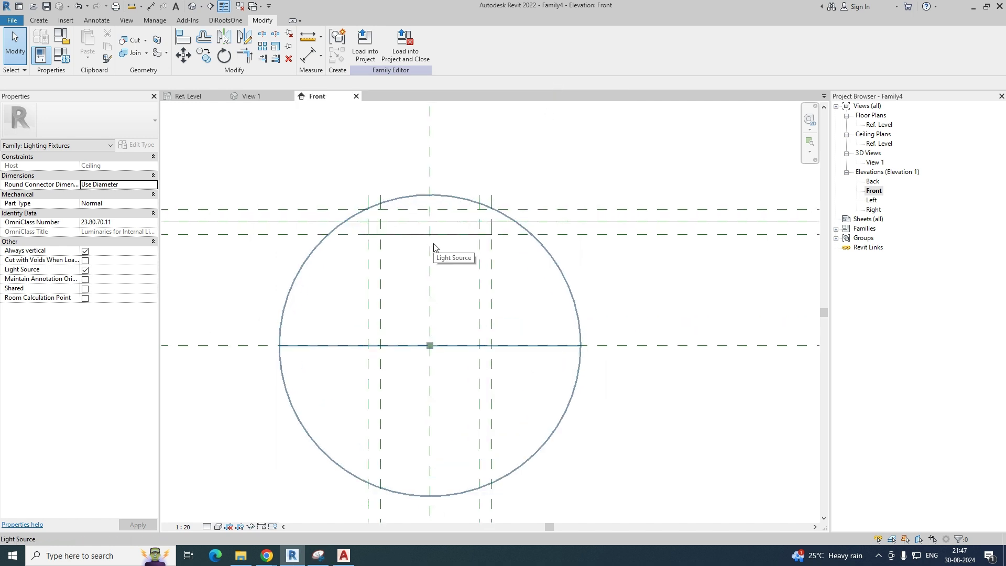
{"action": "left_click", "coordinate": [40, 21]}
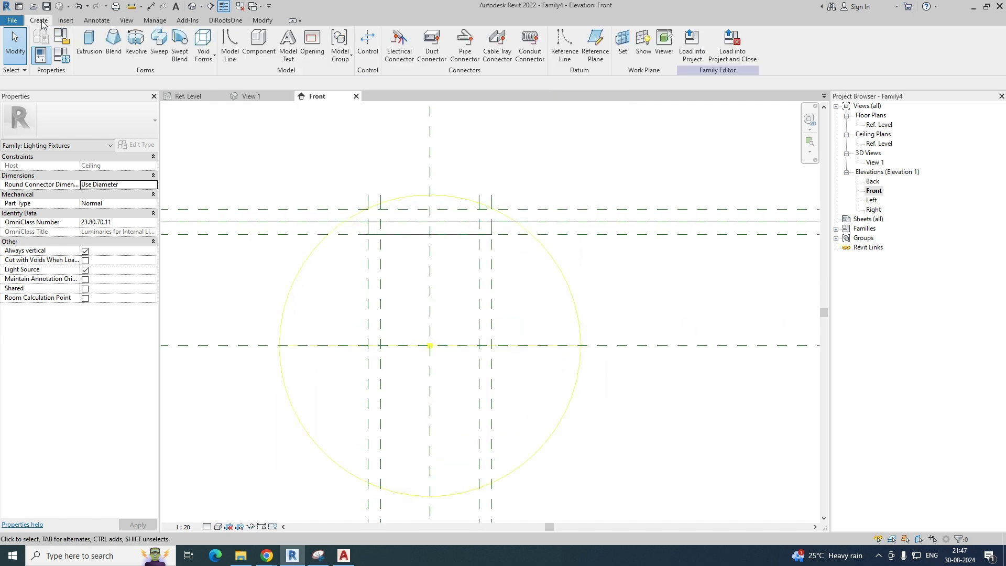
{"action": "left_click", "coordinate": [159, 45]}
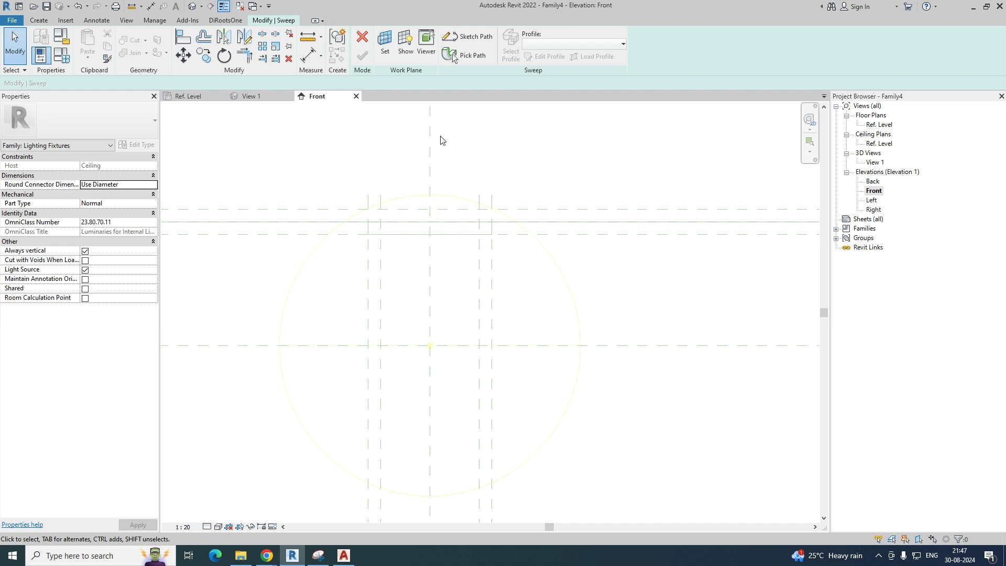
{"action": "left_click", "coordinate": [36, 21]}
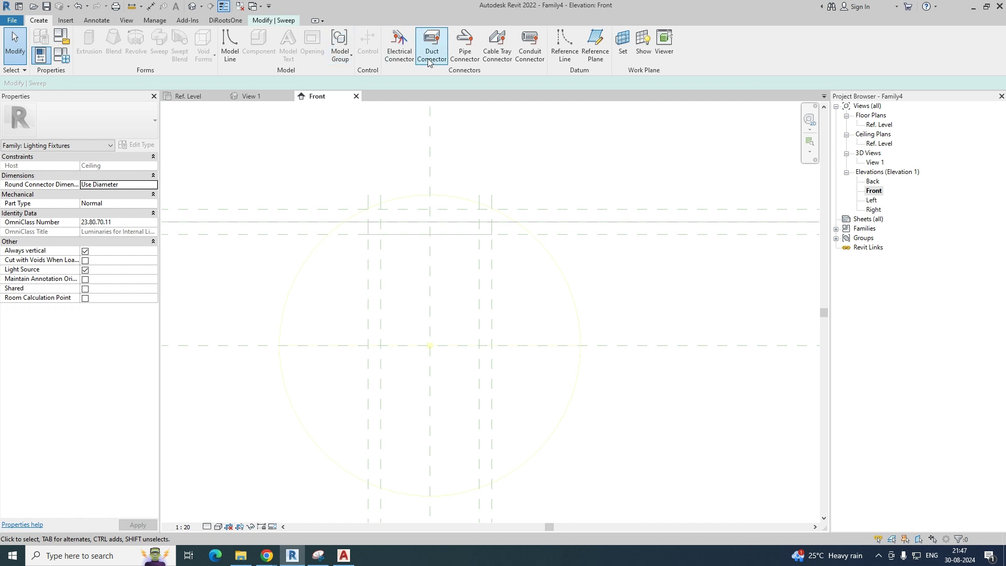
{"action": "left_click", "coordinate": [228, 46]}
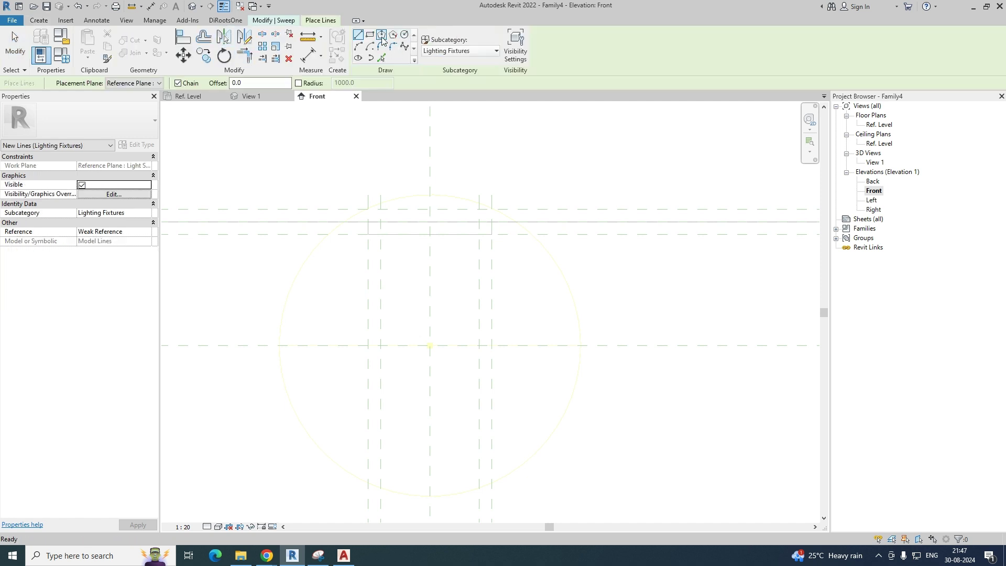
{"action": "left_click", "coordinate": [358, 46]}
{"action": "scroll", "coordinate": [524, 287], "scroll_direction": "up", "scroll_amount": 2}
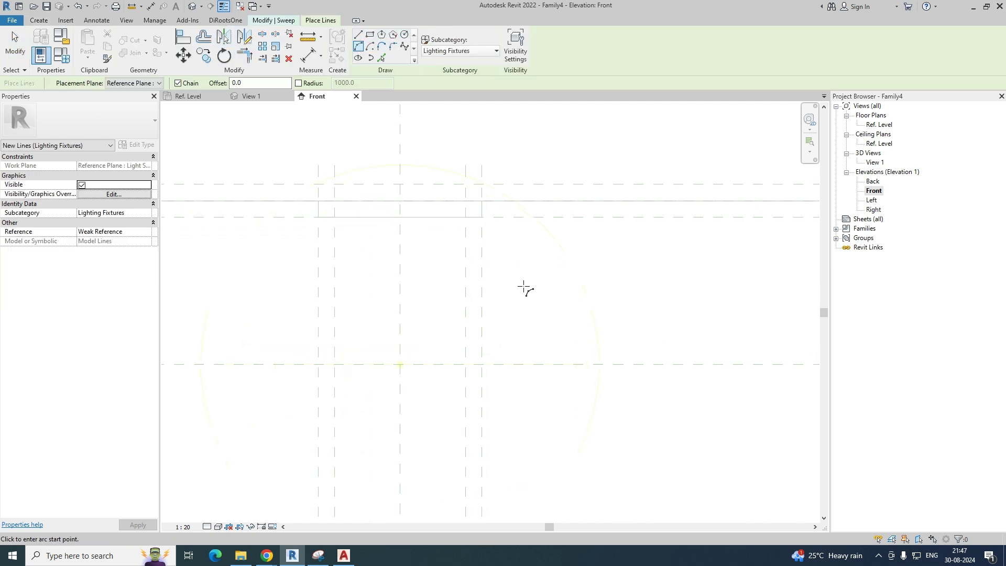
{"action": "left_click", "coordinate": [400, 270]}
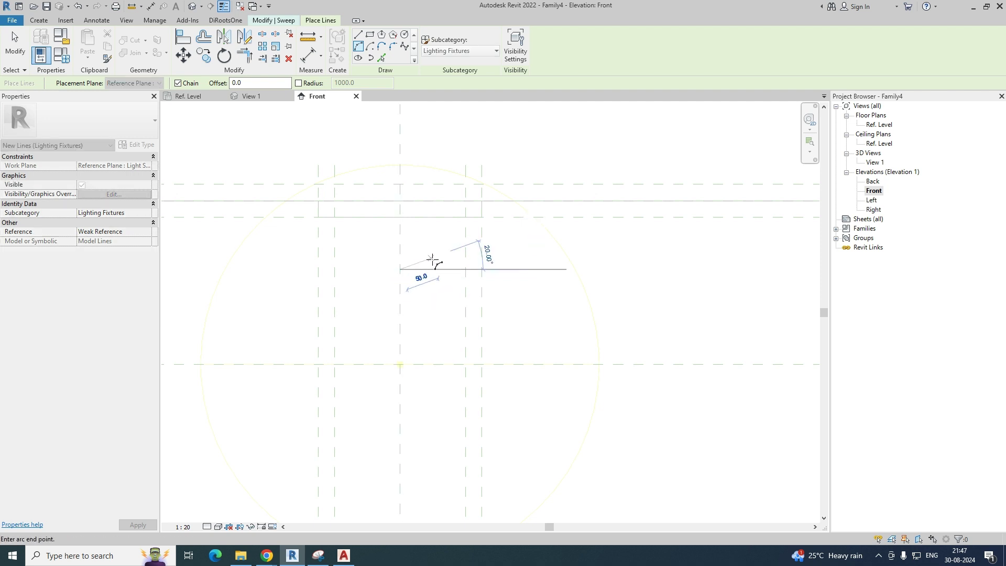
{"action": "left_click", "coordinate": [482, 217]}
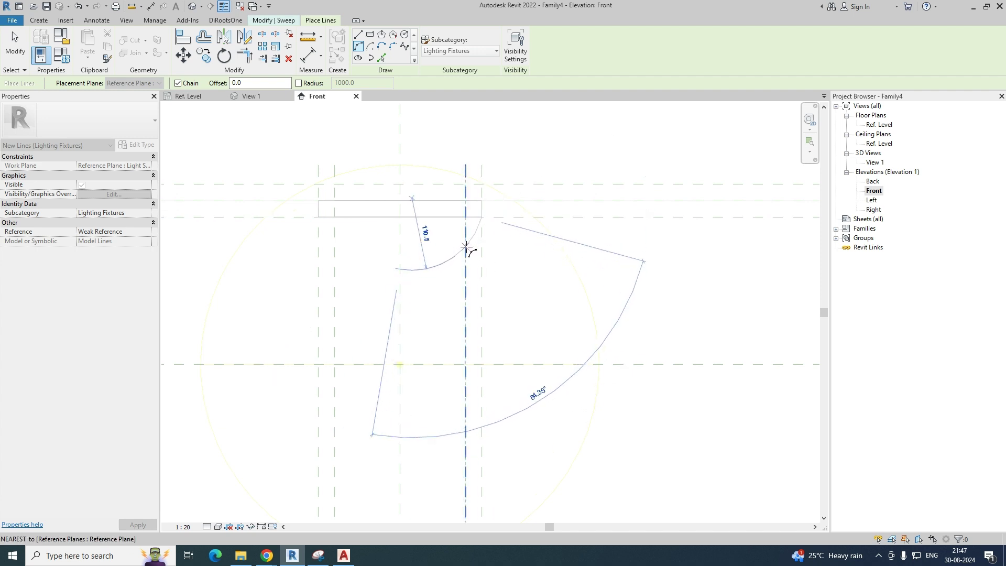
{"action": "left_click", "coordinate": [465, 242]}
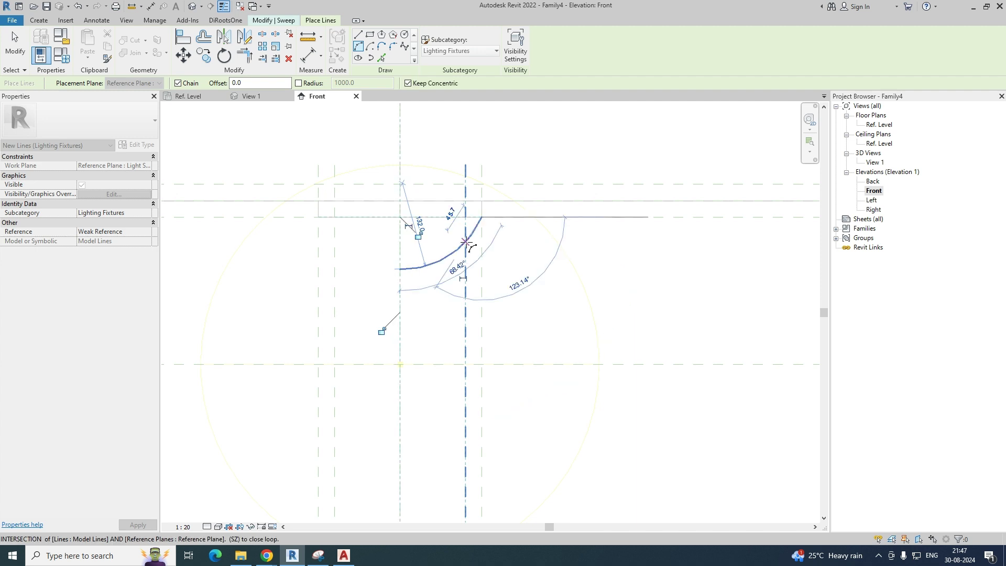
{"action": "key", "text": "Escape"}
{"action": "key", "text": "Escape"}
{"action": "scroll", "coordinate": [466, 242], "scroll_direction": "up", "scroll_amount": 1}
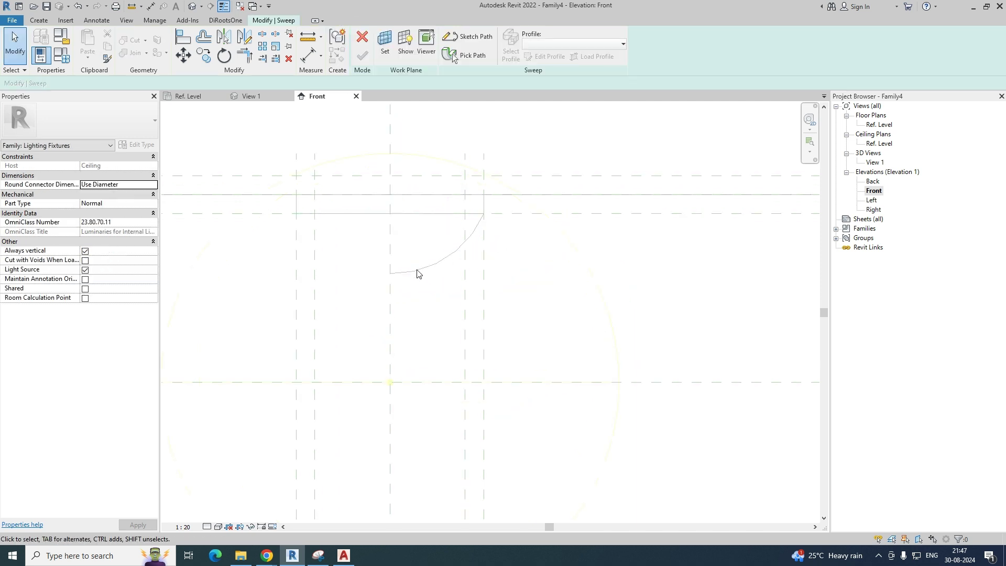
{"action": "scroll", "coordinate": [422, 254], "scroll_direction": "down", "scroll_amount": 2}
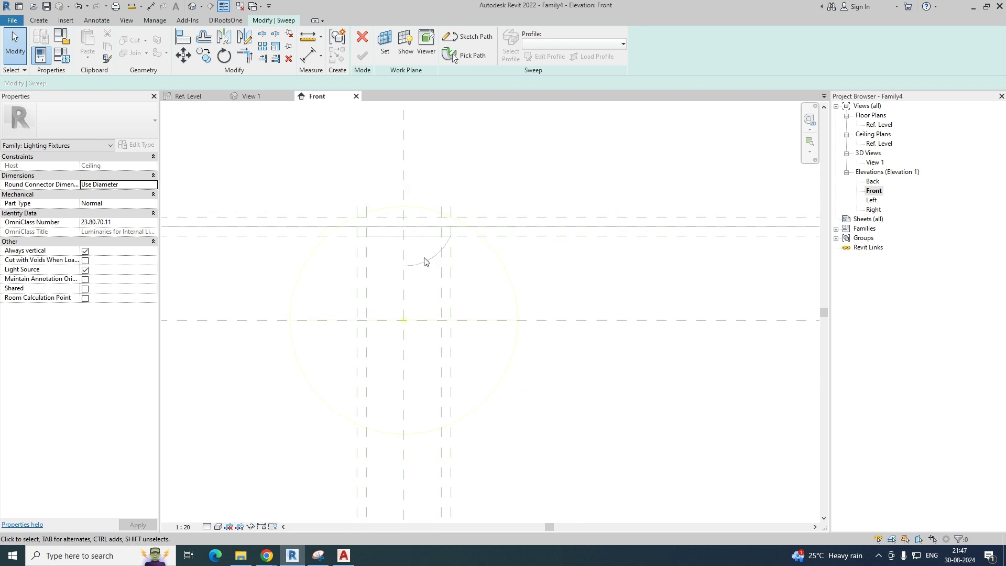
{"action": "key", "text": "ctrl+z"}
{"action": "key", "text": "ctrl+z"}
{"action": "key", "text": "ctrl+z"}
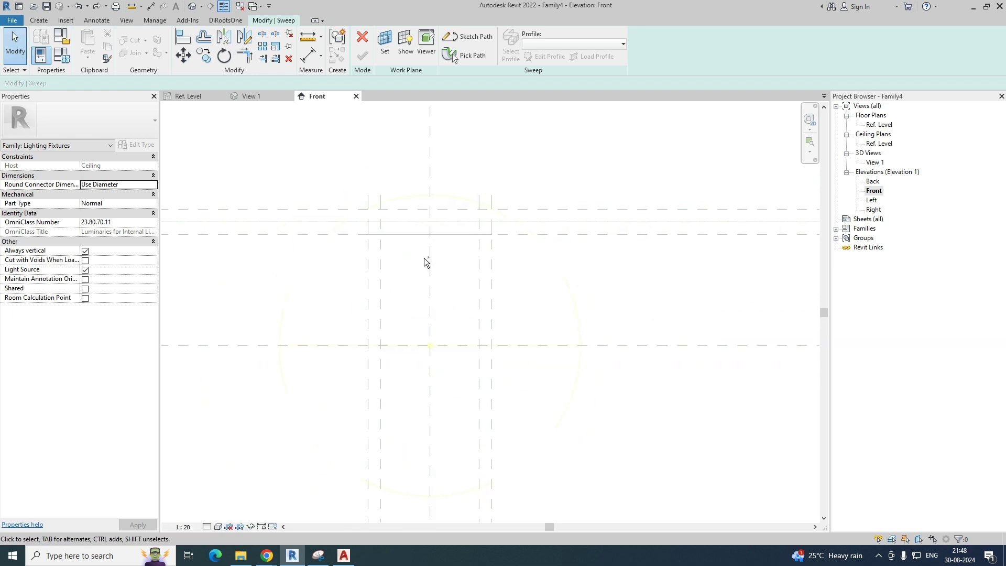
- Start a Revolve sketch and try placing a center-ends boundary arc
{"action": "left_click", "coordinate": [39, 21]}
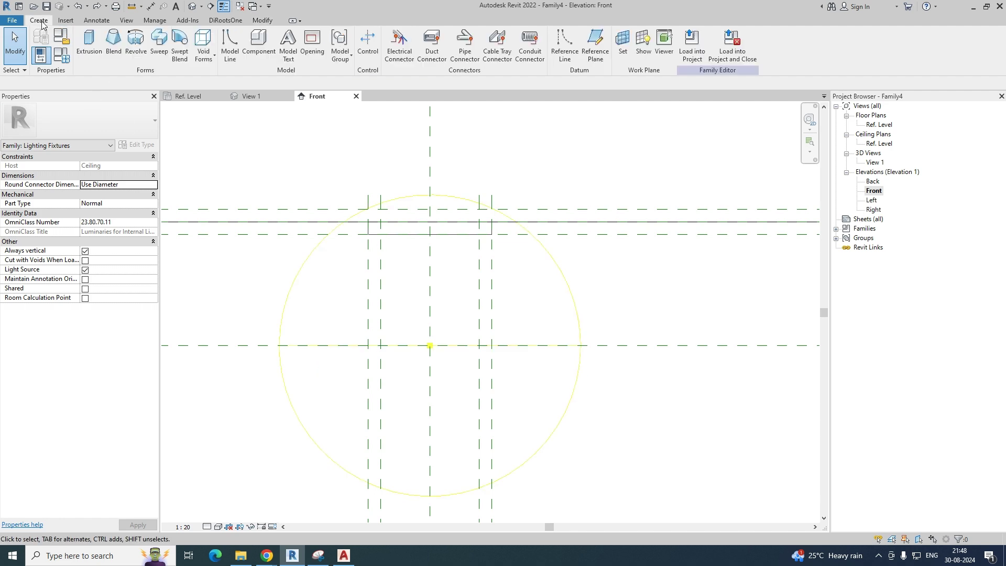
{"action": "left_click", "coordinate": [135, 45]}
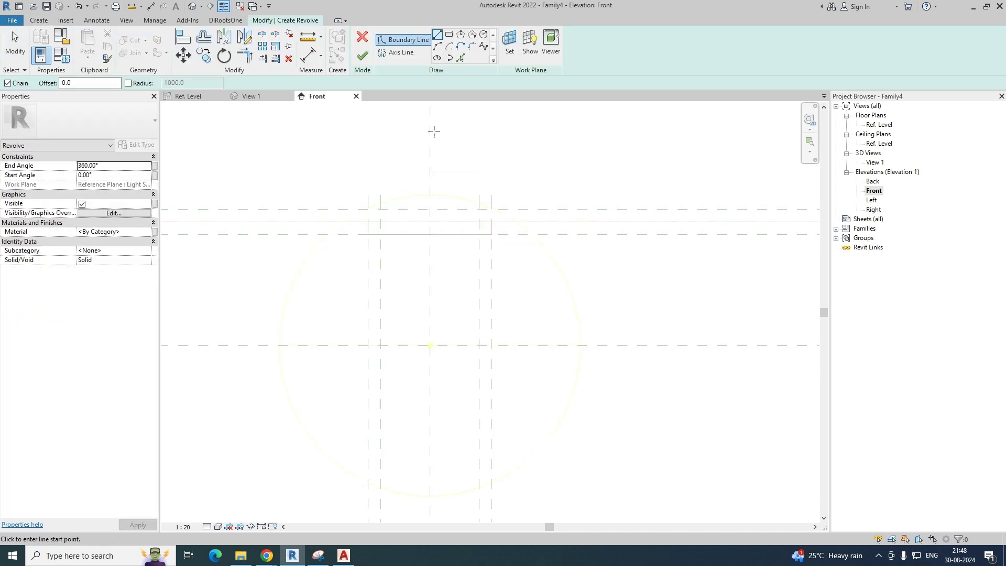
{"action": "left_click", "coordinate": [431, 282]}
{"action": "scroll", "coordinate": [457, 265], "scroll_direction": "up", "scroll_amount": 1}
{"action": "left_click", "coordinate": [466, 270]}
{"action": "key", "text": "Escape"}
{"action": "left_click", "coordinate": [497, 230]}
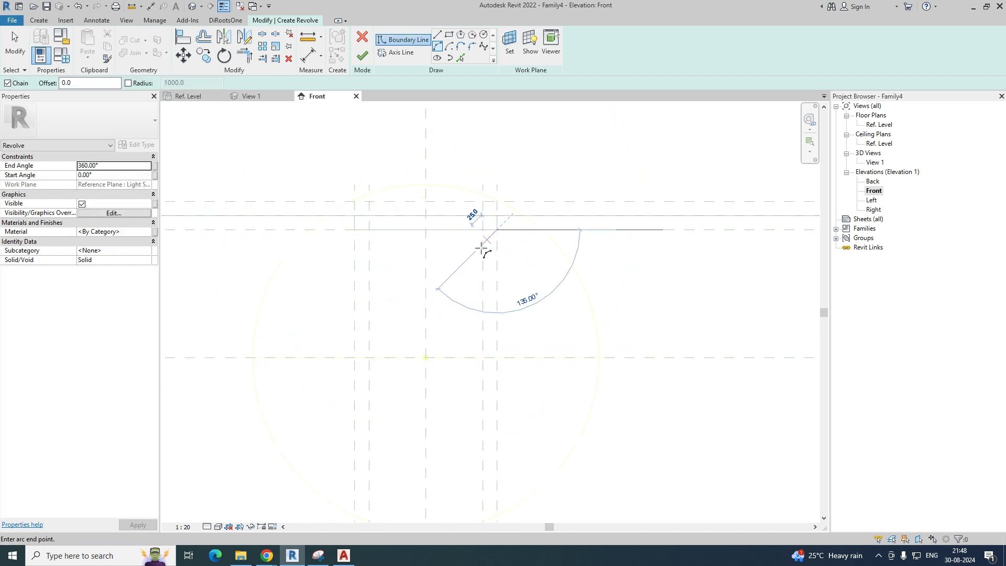
{"action": "left_click", "coordinate": [431, 283]}
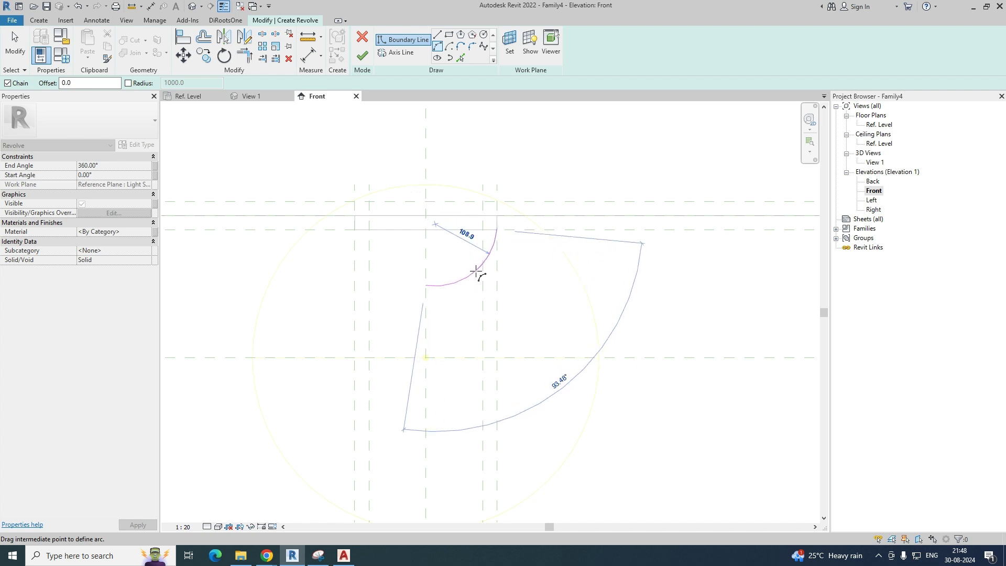
{"action": "key", "text": "Escape"}
{"action": "left_click", "coordinate": [482, 230]}
{"action": "left_click", "coordinate": [452, 268]}
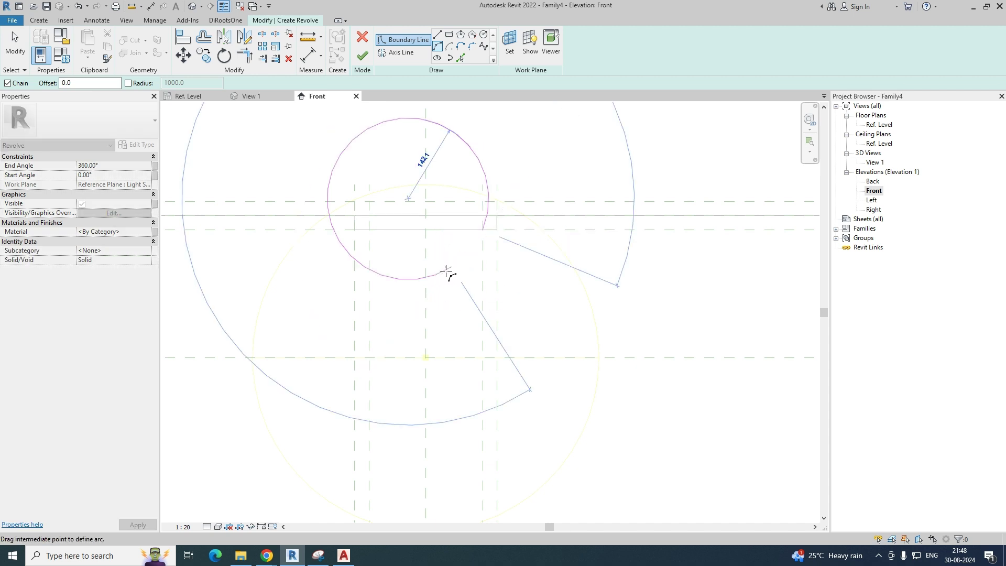
{"action": "key", "text": "Escape"}
- Draw the arc from the centre line up to the ceiling line
{"action": "left_click", "coordinate": [426, 276]}
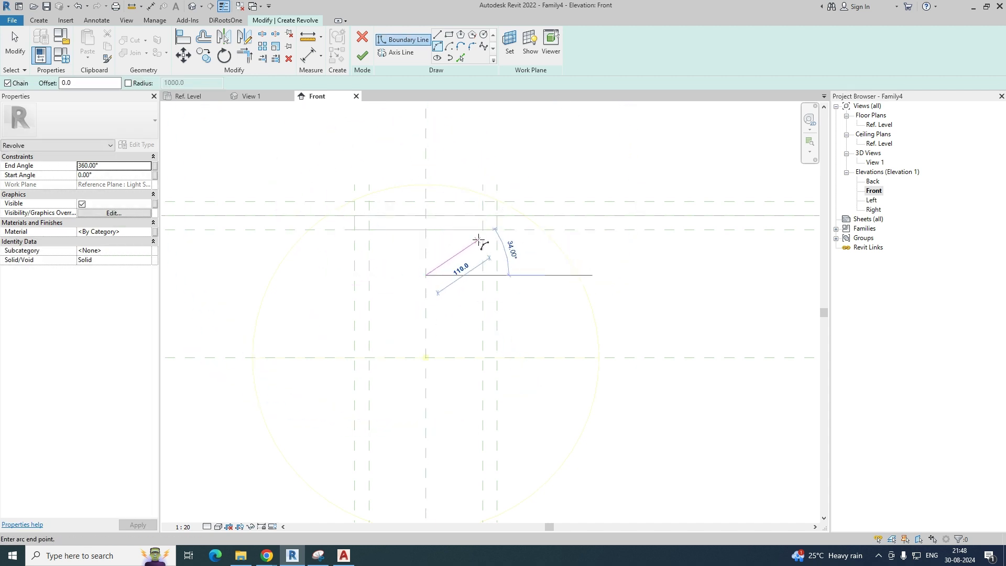
{"action": "left_click", "coordinate": [482, 229]}
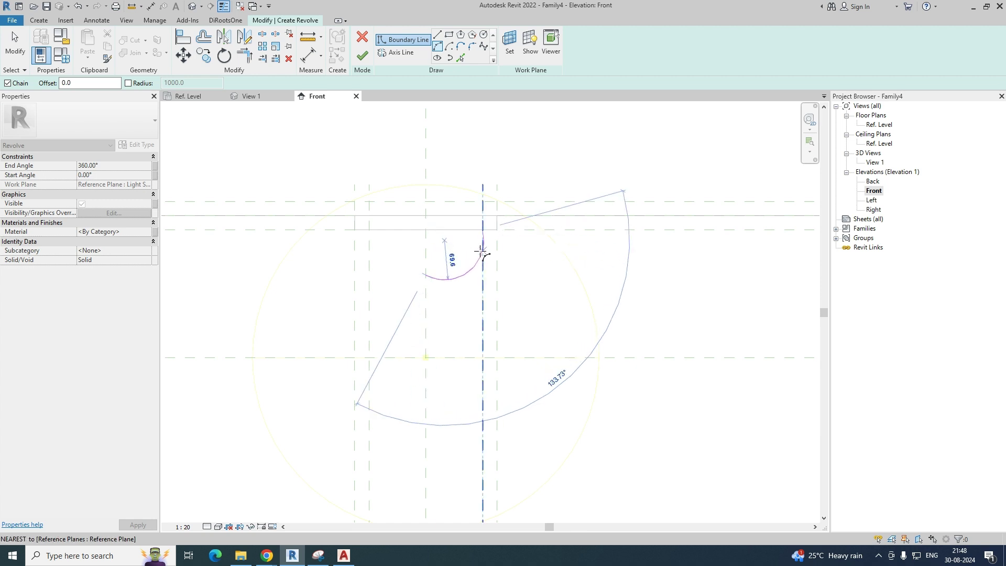
{"action": "scroll", "coordinate": [478, 246], "scroll_direction": "up", "scroll_amount": 2}
{"action": "left_click", "coordinate": [479, 246]}
{"action": "key", "text": "Escape"}
{"action": "key", "text": "Escape"}
- Set the arc's radius to 85
{"action": "left_click", "coordinate": [478, 250]}
{"action": "scroll", "coordinate": [440, 250], "scroll_direction": "up", "scroll_amount": 1}
{"action": "left_click", "coordinate": [432, 250]}
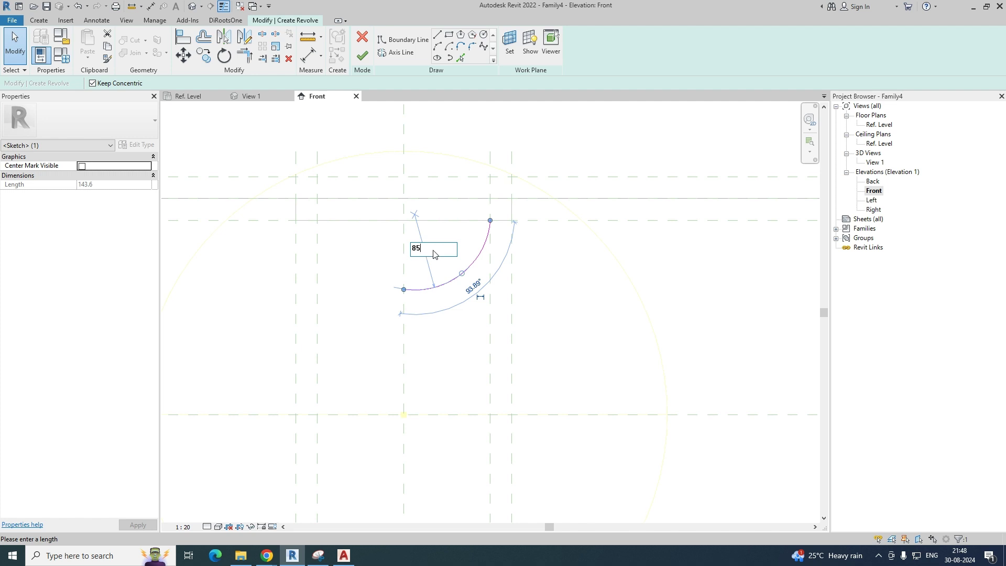
{"action": "key", "text": "Return"}
{"action": "left_click", "coordinate": [477, 319]}
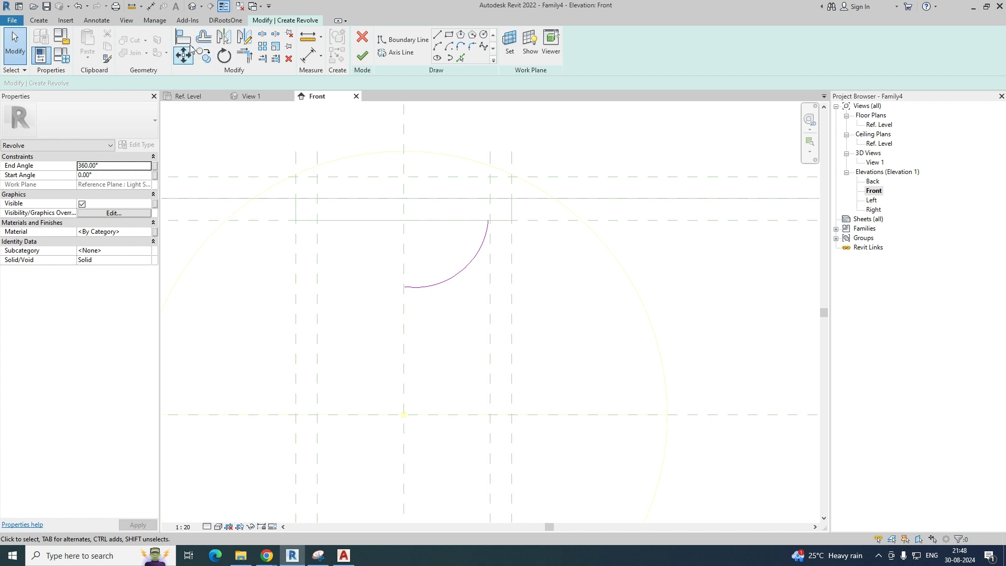
- Offset the arc by 25 to create a concentric copy
{"action": "left_click", "coordinate": [211, 41]}
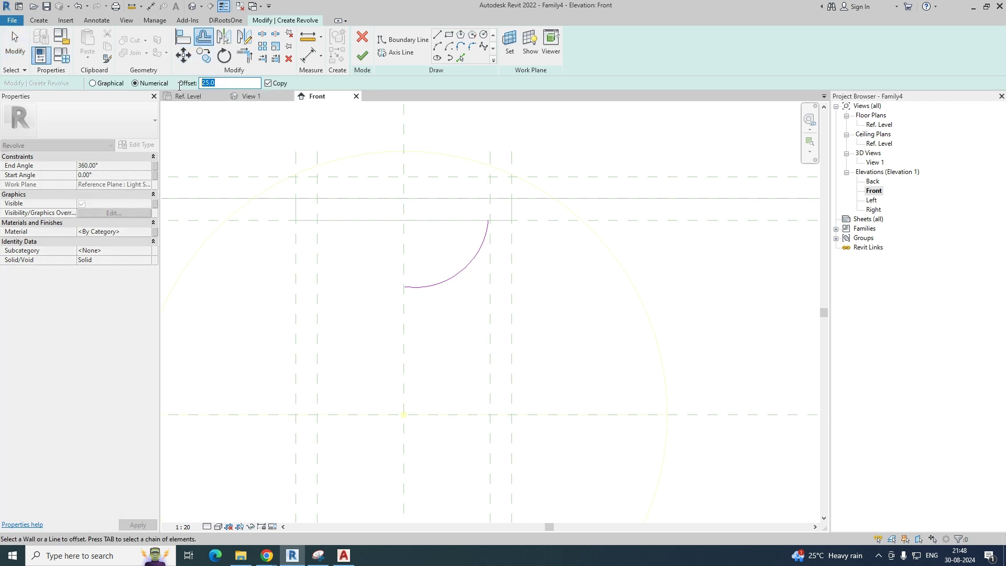
{"action": "left_click", "coordinate": [468, 266]}
{"action": "key", "text": "Escape"}
{"action": "key", "text": "Escape"}
{"action": "scroll", "coordinate": [414, 294], "scroll_direction": "up", "scroll_amount": 3}
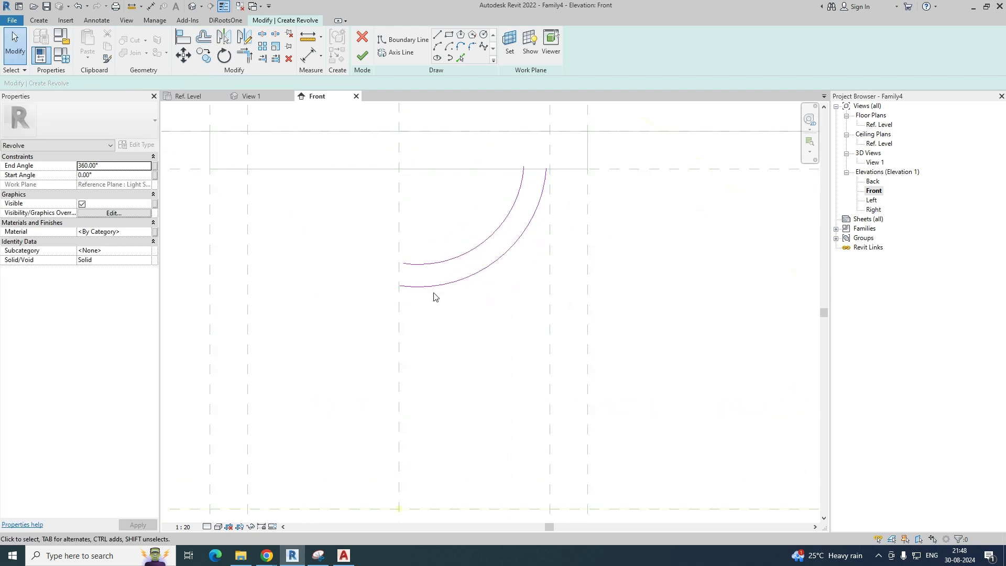
- Close the lower ends of the two arcs with a straight line
{"action": "left_click", "coordinate": [438, 35]}
{"action": "left_click", "coordinate": [367, 282]}
{"action": "scroll", "coordinate": [365, 252], "scroll_direction": "up", "scroll_amount": 2}
{"action": "left_click", "coordinate": [365, 253]}
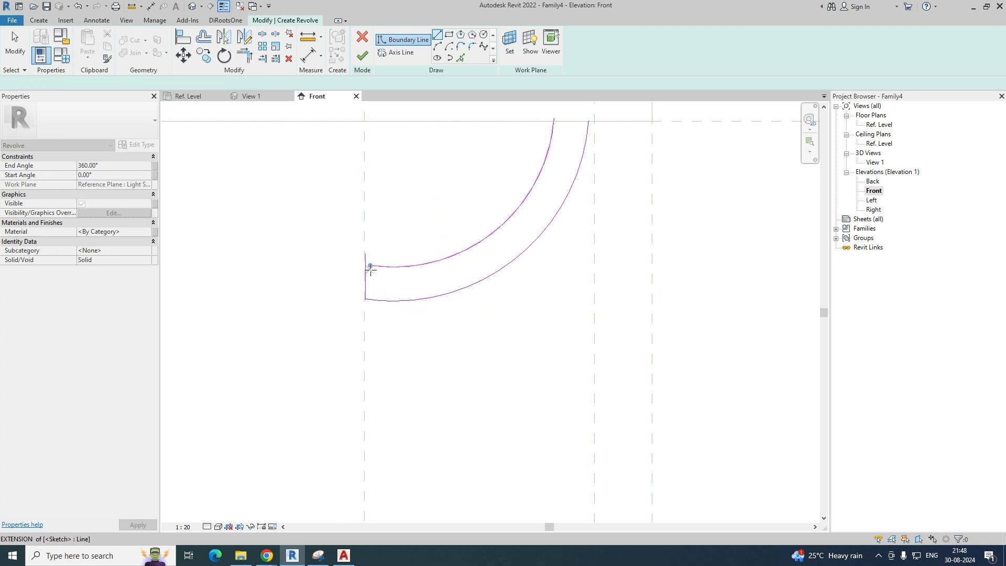
{"action": "key", "text": "Escape"}
{"action": "key", "text": "Escape"}
{"action": "scroll", "coordinate": [382, 281], "scroll_direction": "down", "scroll_amount": 3}
{"action": "scroll", "coordinate": [450, 261], "scroll_direction": "up", "scroll_amount": 1}
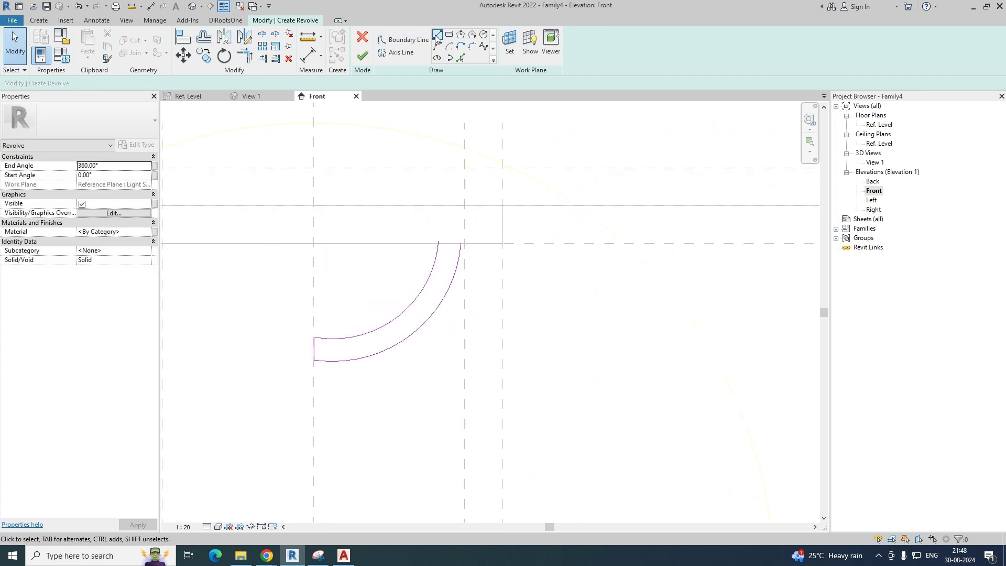
- Draw a line closing the top gap between the arcs
{"action": "left_click", "coordinate": [437, 38]}
{"action": "scroll", "coordinate": [448, 236], "scroll_direction": "up", "scroll_amount": 2}
{"action": "left_click", "coordinate": [432, 250]}
{"action": "scroll", "coordinate": [466, 249], "scroll_direction": "up", "scroll_amount": 1}
{"action": "key", "text": "Escape"}
{"action": "left_click", "coordinate": [466, 254]}
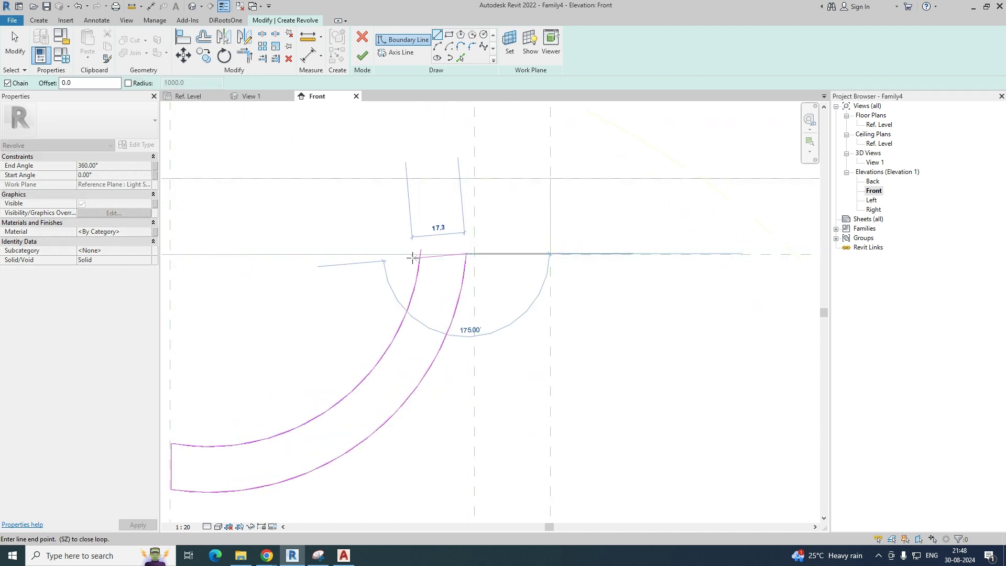
{"action": "left_click", "coordinate": [419, 253]}
{"action": "key", "text": "Escape"}
{"action": "key", "text": "Escape"}
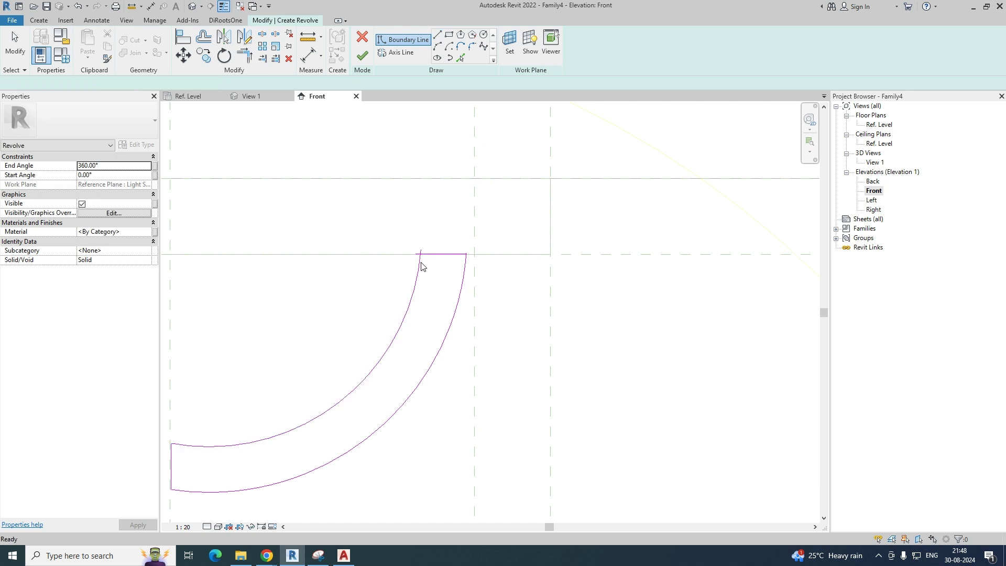
{"action": "scroll", "coordinate": [464, 265], "scroll_direction": "down", "scroll_amount": 4}
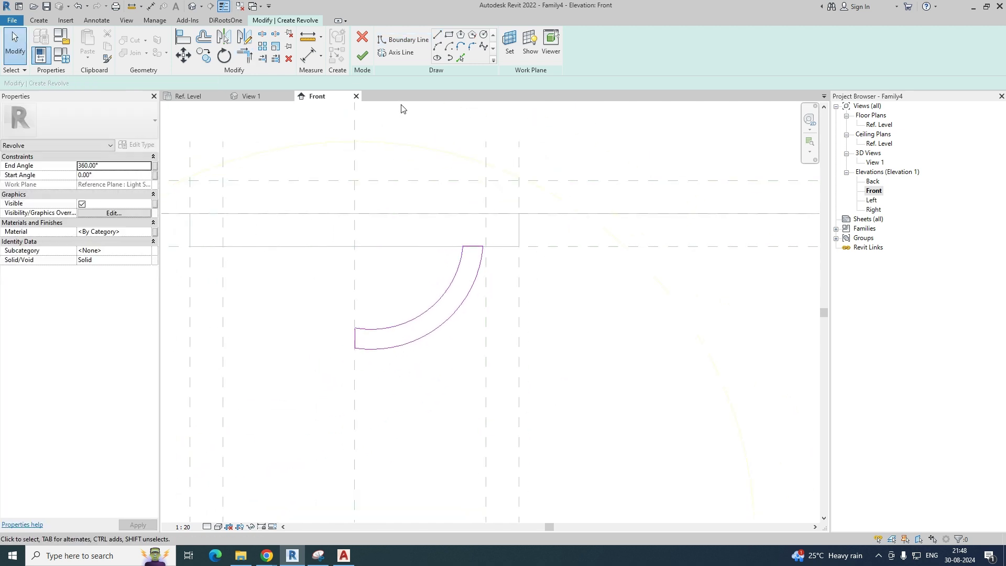
{"action": "scroll", "coordinate": [457, 260], "scroll_direction": "down", "scroll_amount": 1}
{"action": "scroll", "coordinate": [457, 260], "scroll_direction": "down", "scroll_amount": 2}
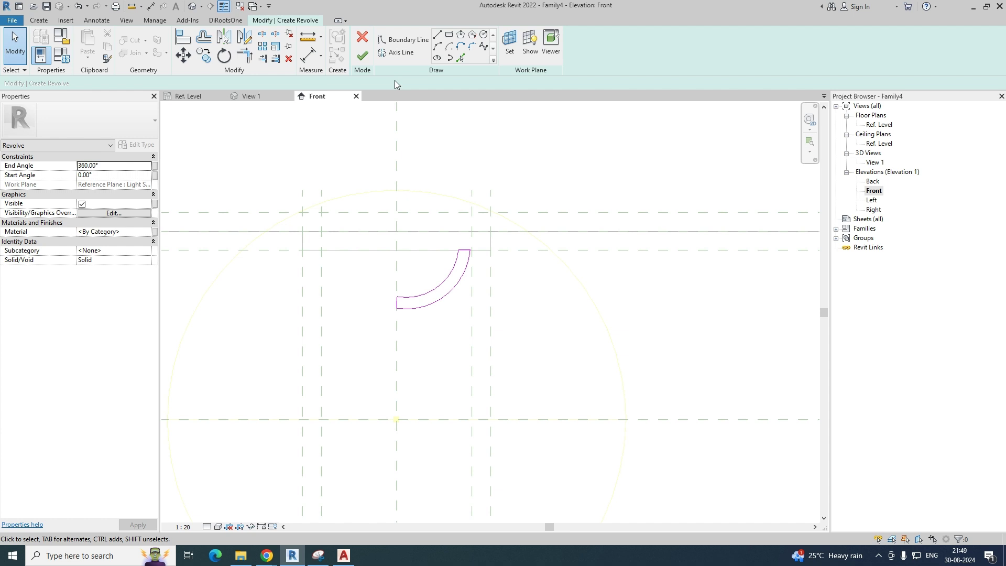
- Set the centre reference plane as the revolve axis and finish the revolve
{"action": "left_click", "coordinate": [397, 54]}
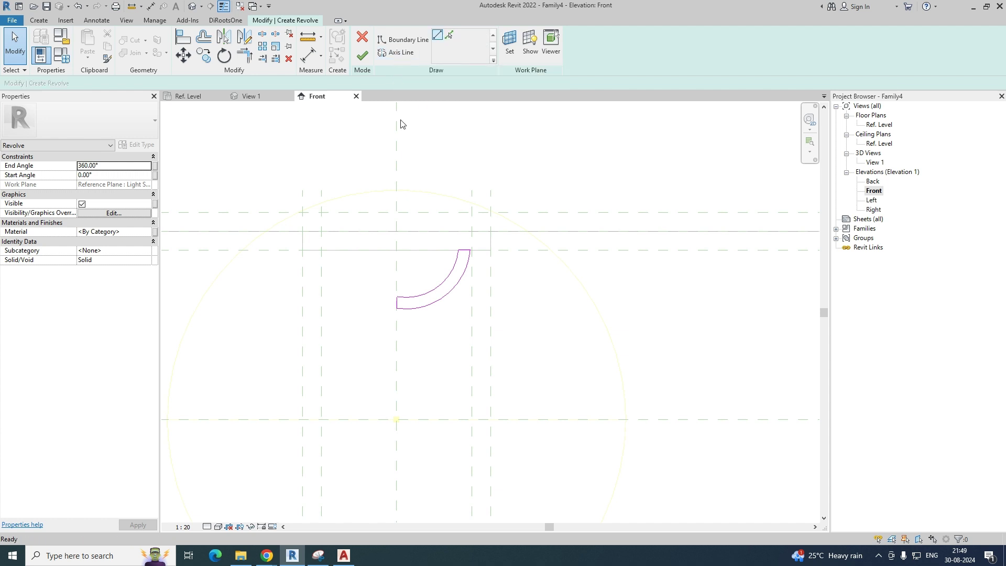
{"action": "left_click", "coordinate": [397, 158]}
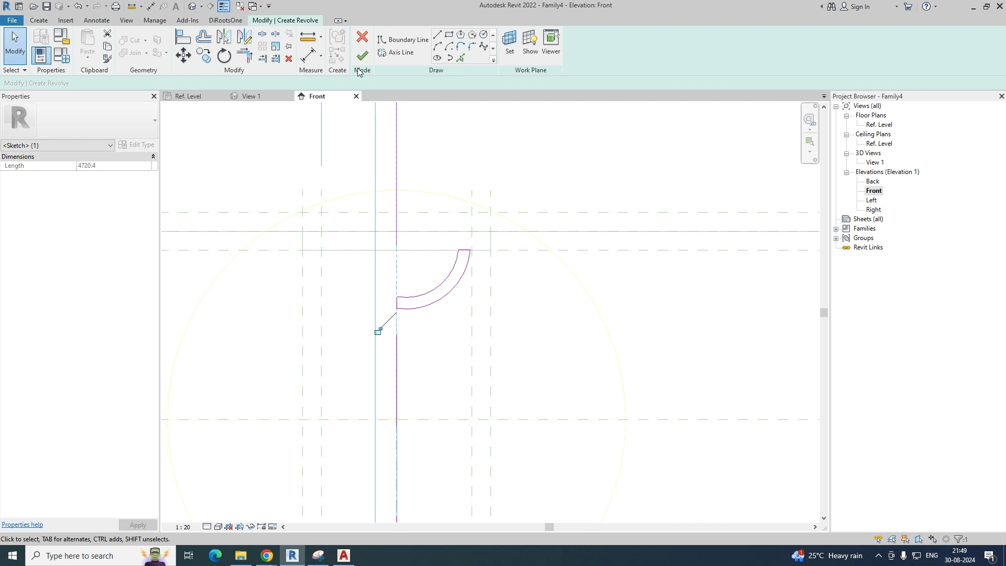
{"action": "left_click", "coordinate": [362, 56]}
{"action": "key", "text": "Escape"}
{"action": "scroll", "coordinate": [388, 302], "scroll_direction": "down", "scroll_amount": 2}
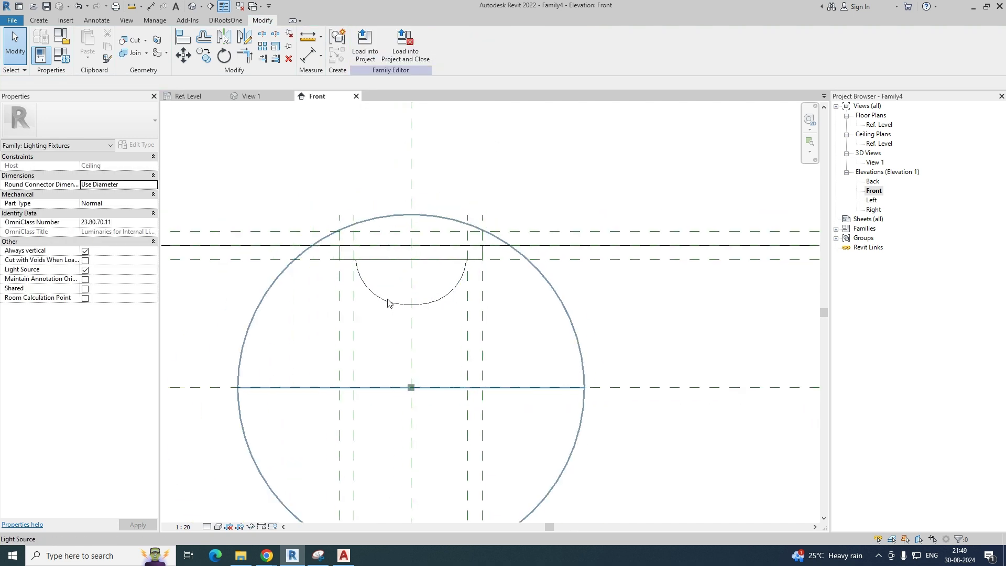
- Orbit the new dome shade in 3D View 1
{"action": "left_click", "coordinate": [247, 97]}
{"action": "middle_click_drag", "start_coordinate": [288, 164], "coordinate": [307, 318], "text": "shift"}
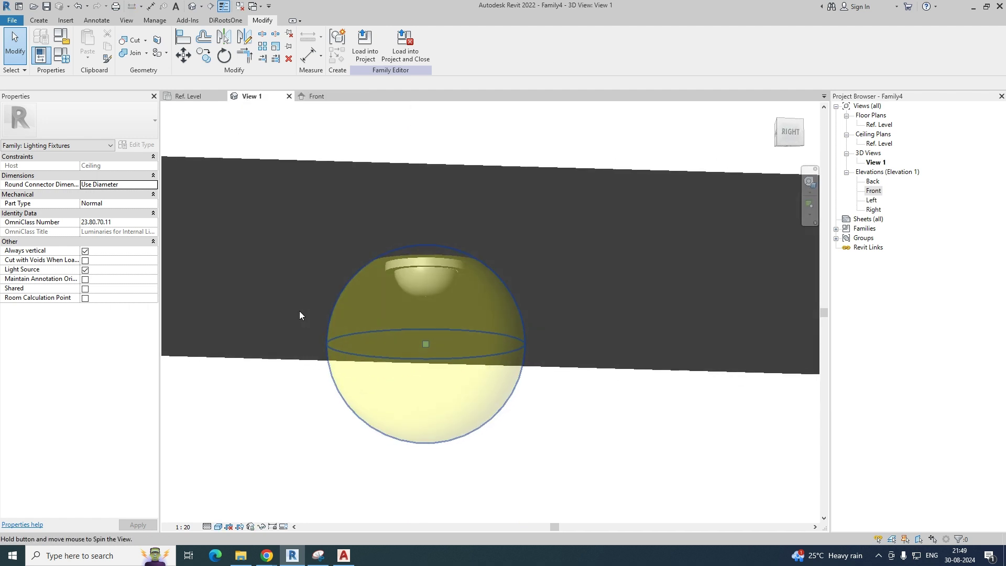
{"action": "scroll", "coordinate": [449, 307], "scroll_direction": "up", "scroll_amount": 5}
{"action": "middle_click_drag", "start_coordinate": [422, 308], "coordinate": [446, 335], "text": "shift"}
- Uncheck Light Source in Properties and view the fixture from below
{"action": "left_click", "coordinate": [319, 555]}
{"action": "left_click", "coordinate": [321, 558]}
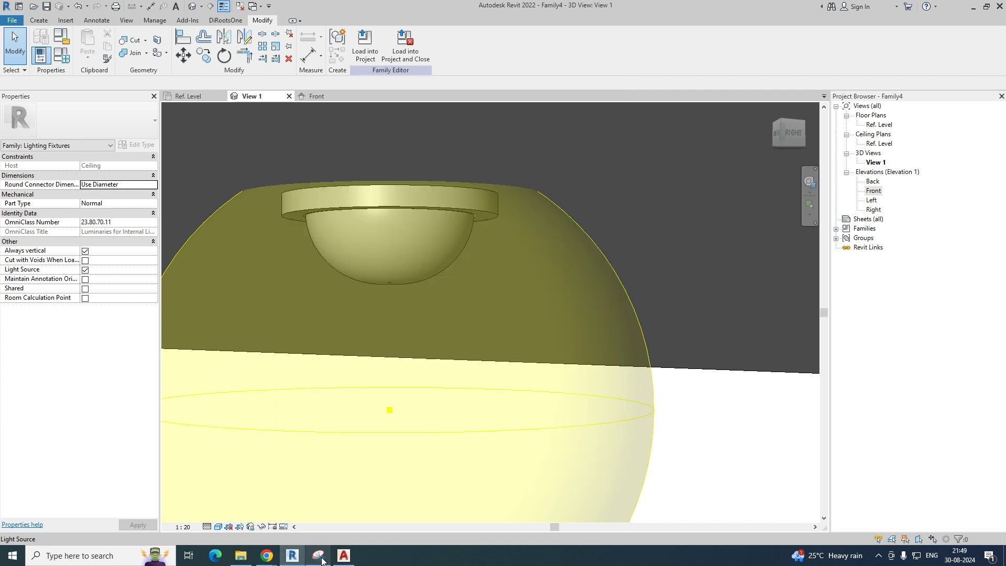
{"action": "scroll", "coordinate": [451, 300], "scroll_direction": "down", "scroll_amount": 5}
{"action": "middle_click_drag", "start_coordinate": [521, 348], "coordinate": [521, 340], "text": "shift"}
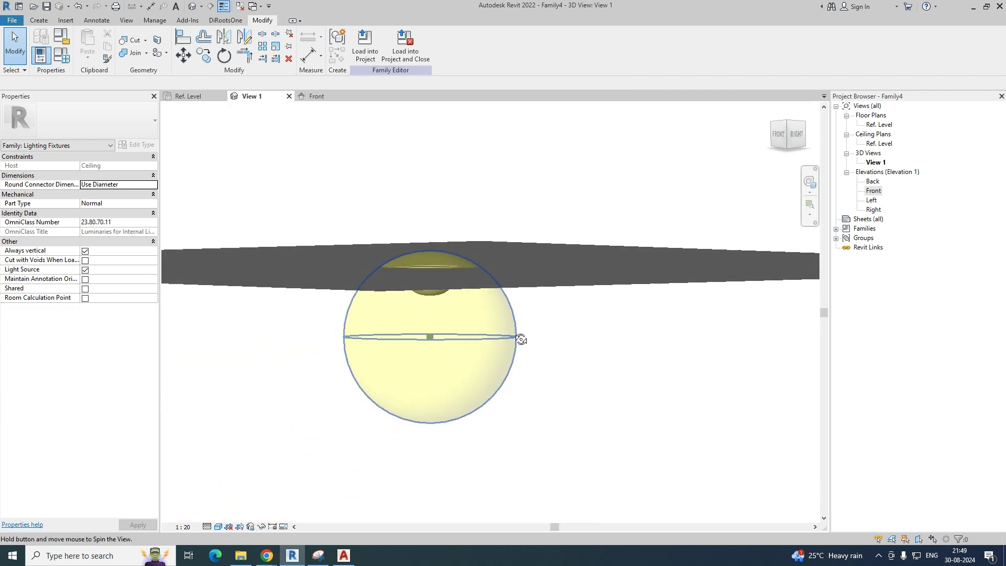
{"action": "left_click", "coordinate": [85, 270]}
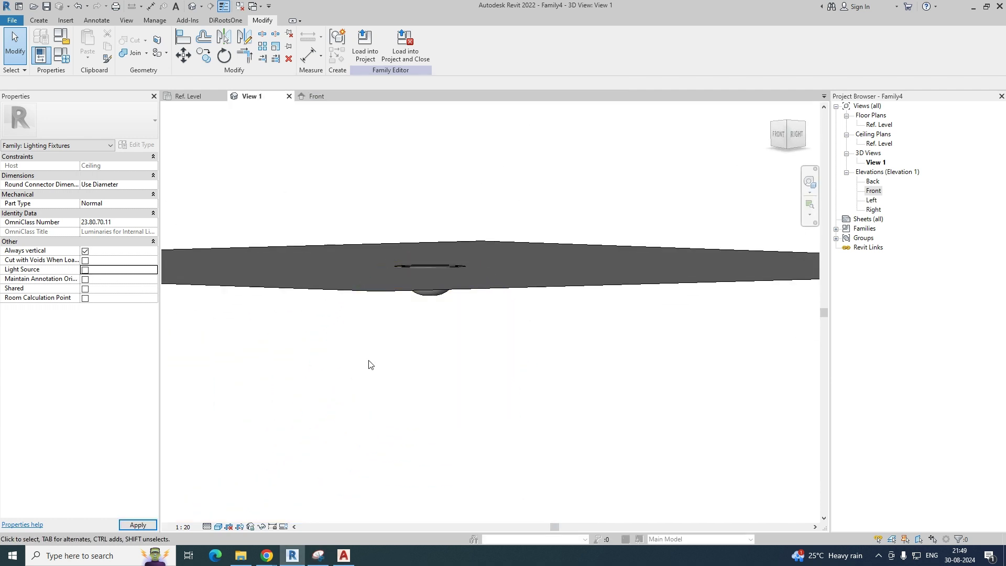
{"action": "middle_click_drag", "start_coordinate": [443, 388], "coordinate": [434, 352], "text": "shift"}
- Select the dome revolve and create a new material named 'Lighting cover'
{"action": "left_click", "coordinate": [435, 292]}
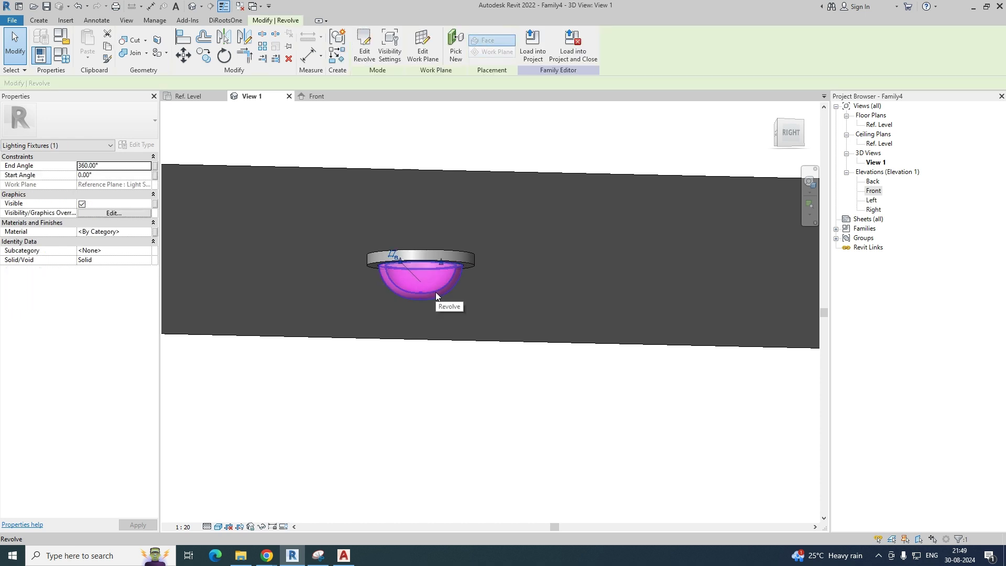
{"action": "left_click", "coordinate": [103, 234]}
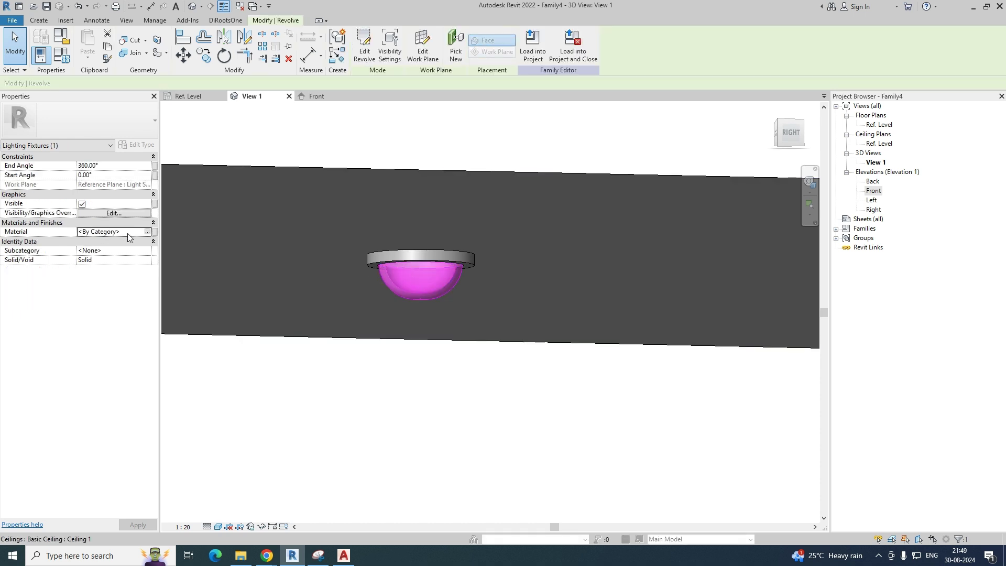
{"action": "left_click", "coordinate": [151, 232]}
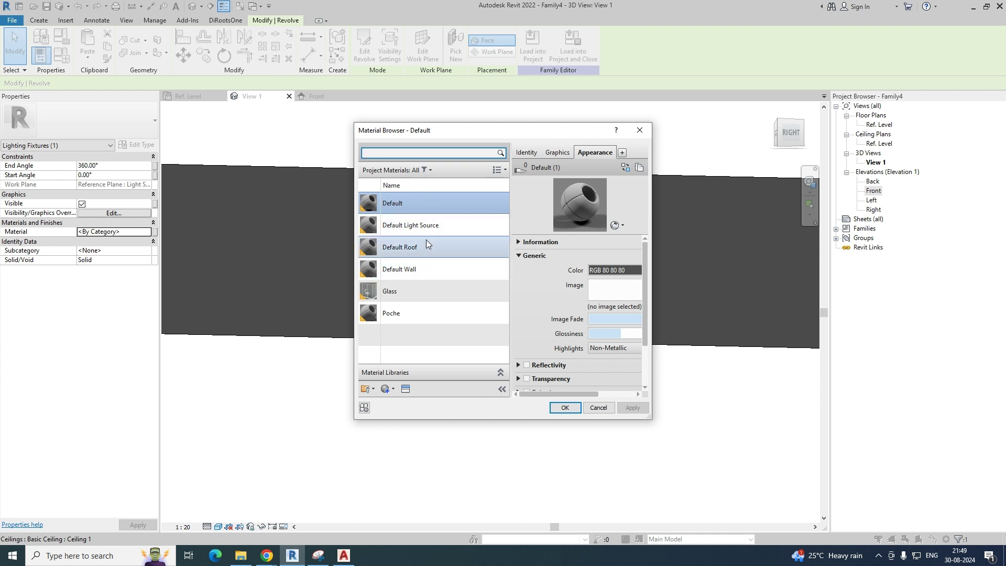
{"action": "left_click", "coordinate": [391, 389]}
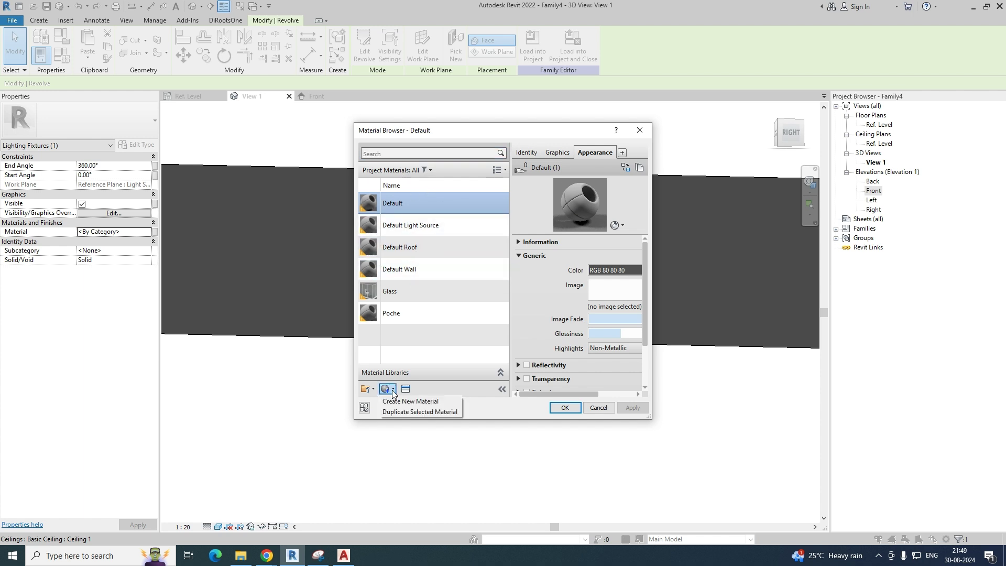
{"action": "left_click", "coordinate": [410, 401]}
{"action": "right_click", "coordinate": [416, 252]}
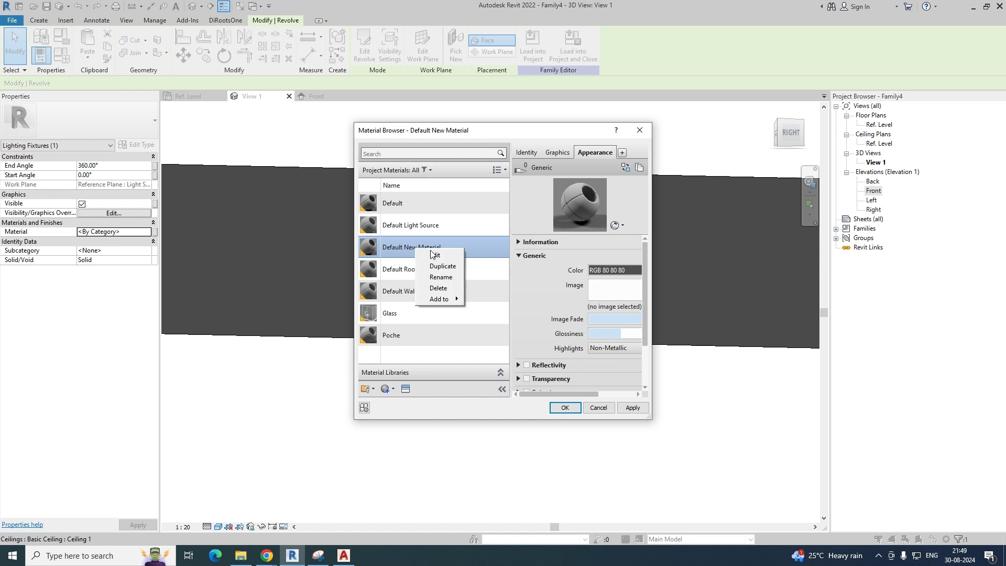
{"action": "left_click", "coordinate": [437, 281]}
{"action": "type", "text": "Lighting co"}
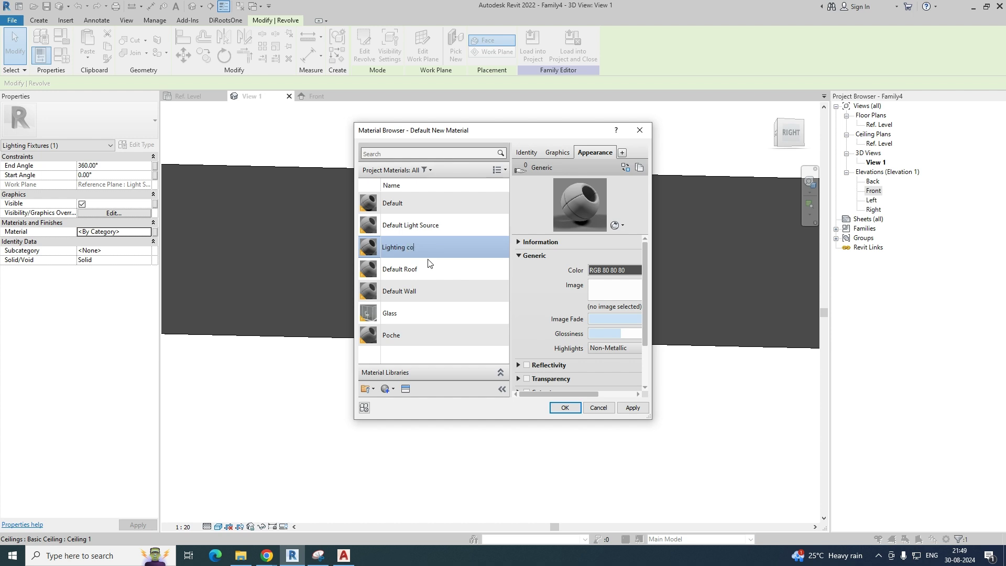
{"action": "type", "text": "ver"}
{"action": "key", "text": "Return"}
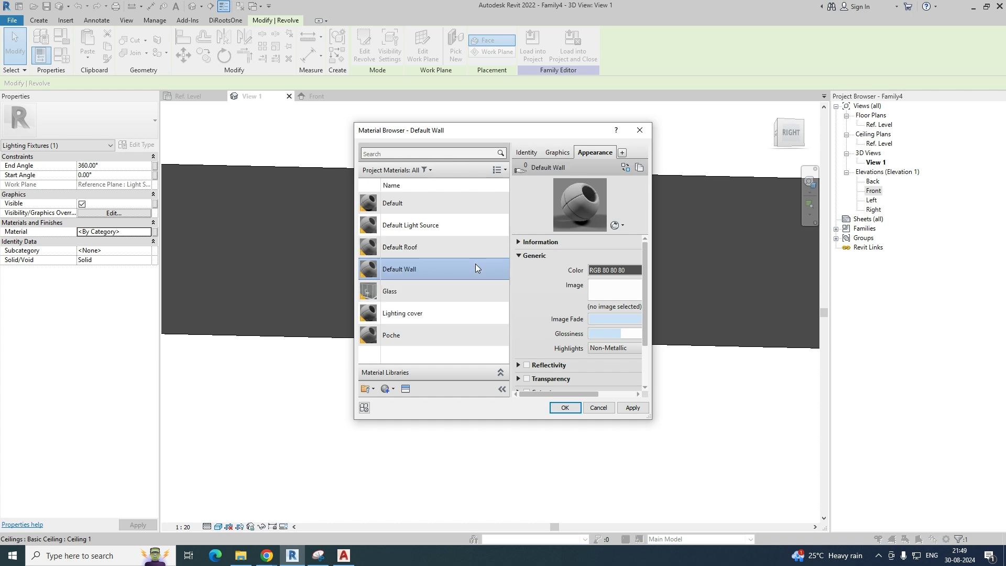
{"action": "left_click", "coordinate": [414, 314]}
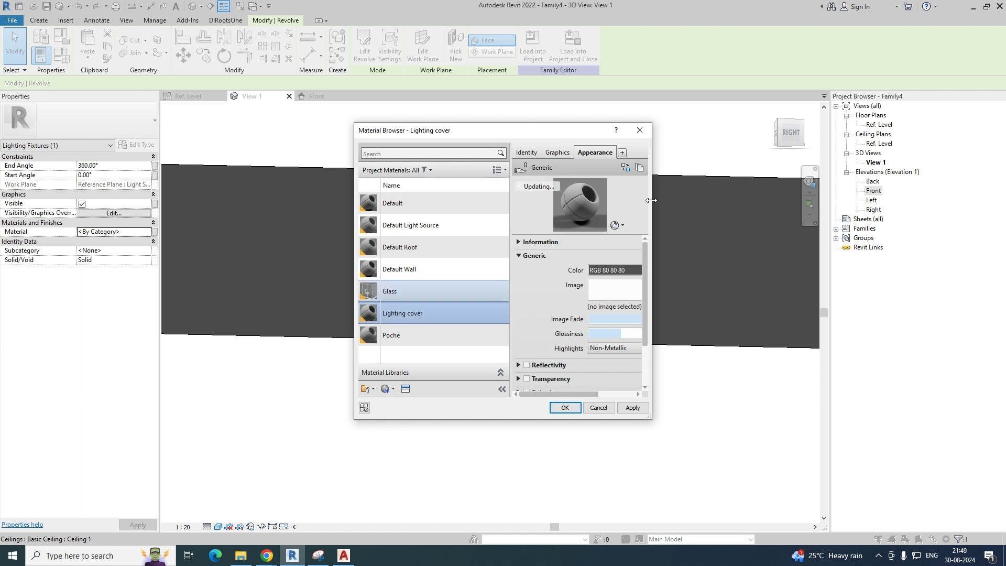
- Set the Lighting cover graphics shading and surface pattern colours to white
{"action": "left_click", "coordinate": [527, 153]}
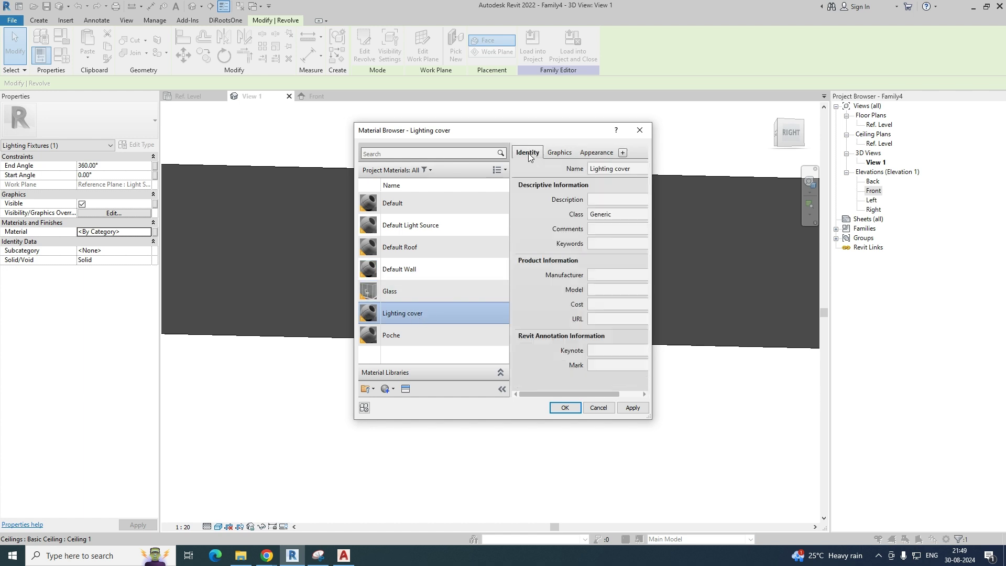
{"action": "left_click", "coordinate": [556, 153]}
{"action": "left_click", "coordinate": [616, 197]}
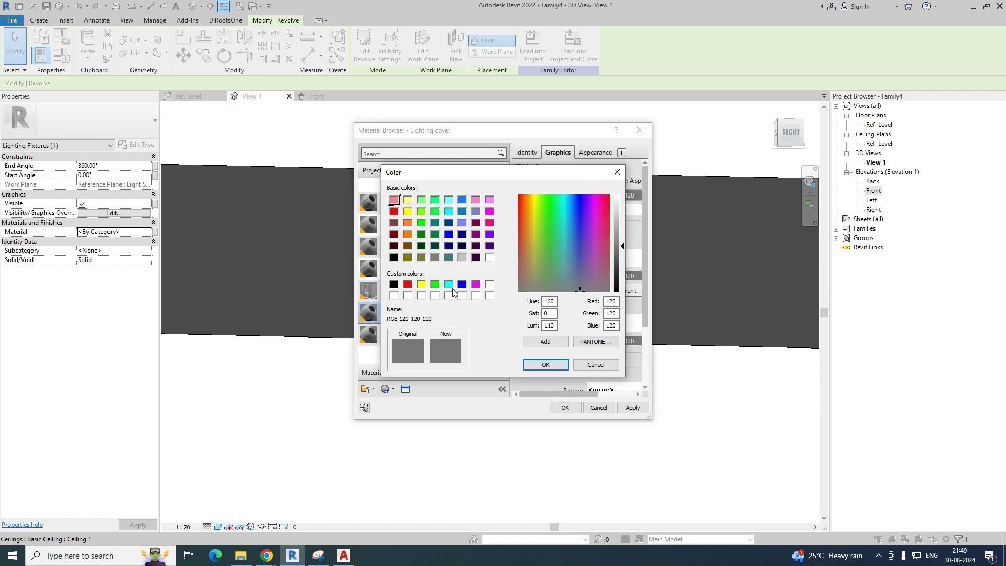
{"action": "left_click", "coordinate": [546, 364]}
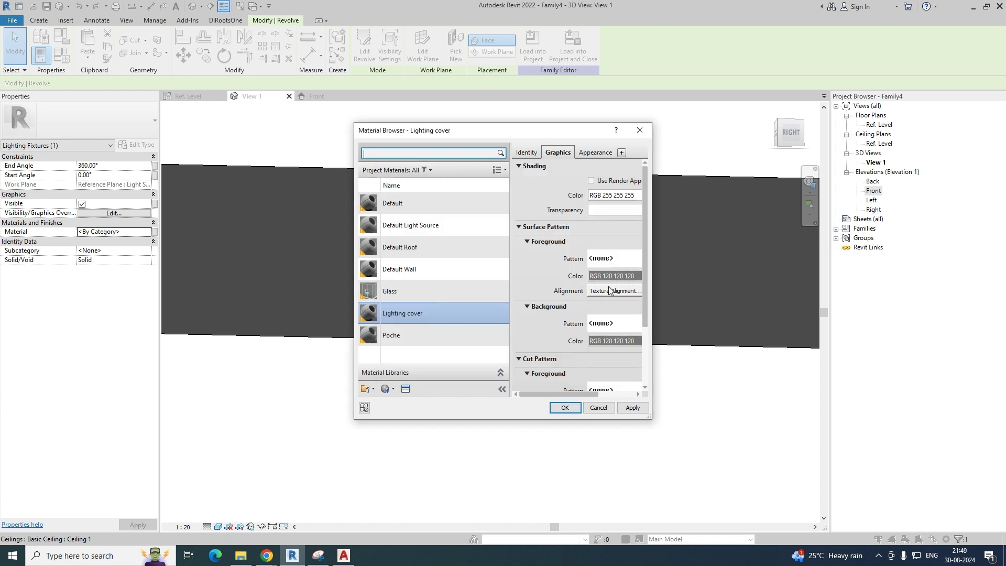
{"action": "left_click", "coordinate": [616, 277]}
{"action": "left_click", "coordinate": [476, 295]}
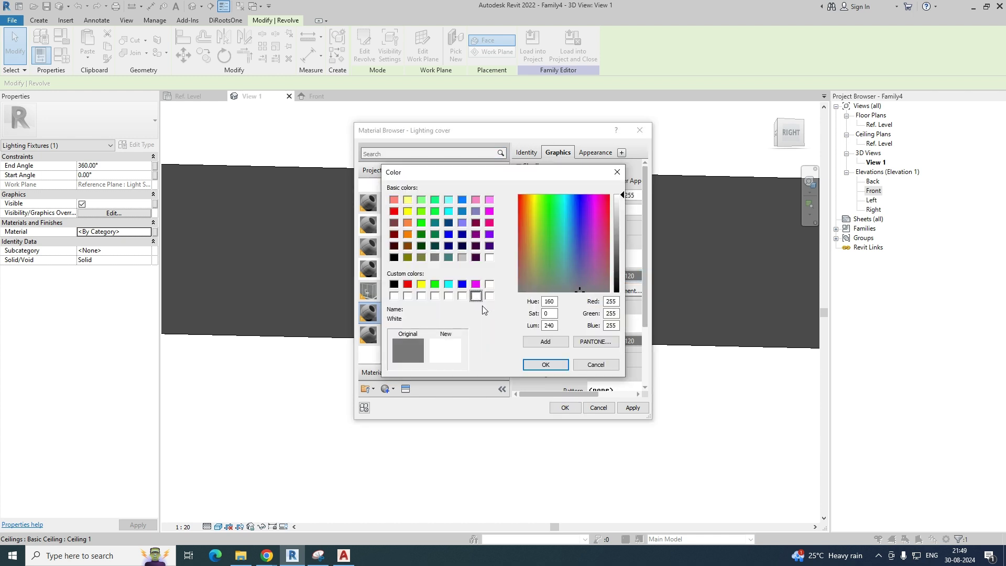
{"action": "left_click", "coordinate": [545, 364]}
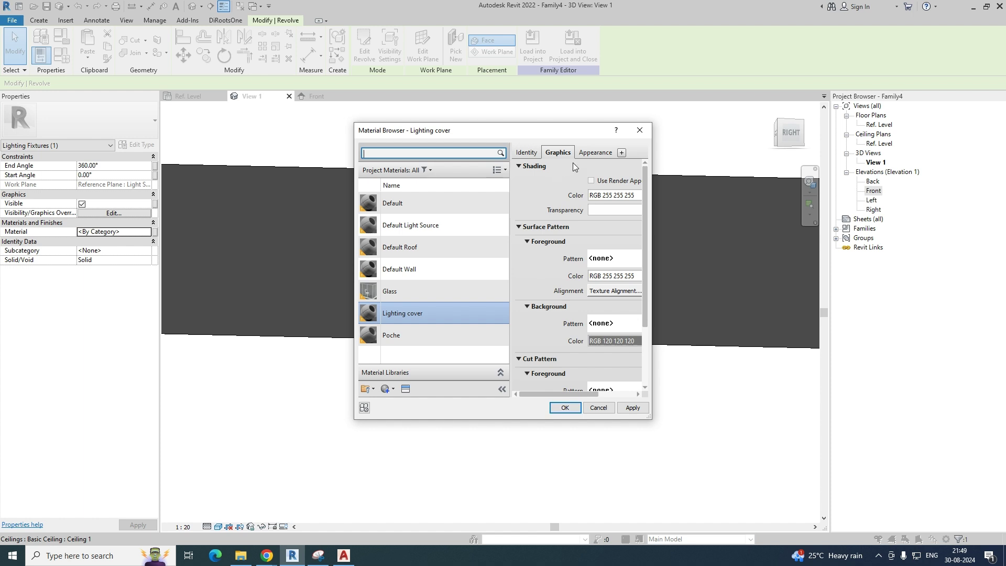
- Set the appearance colour to white (RGB 255 255 255) and apply Lighting cover to the dome
{"action": "left_click", "coordinate": [593, 153]}
{"action": "left_click", "coordinate": [619, 272]}
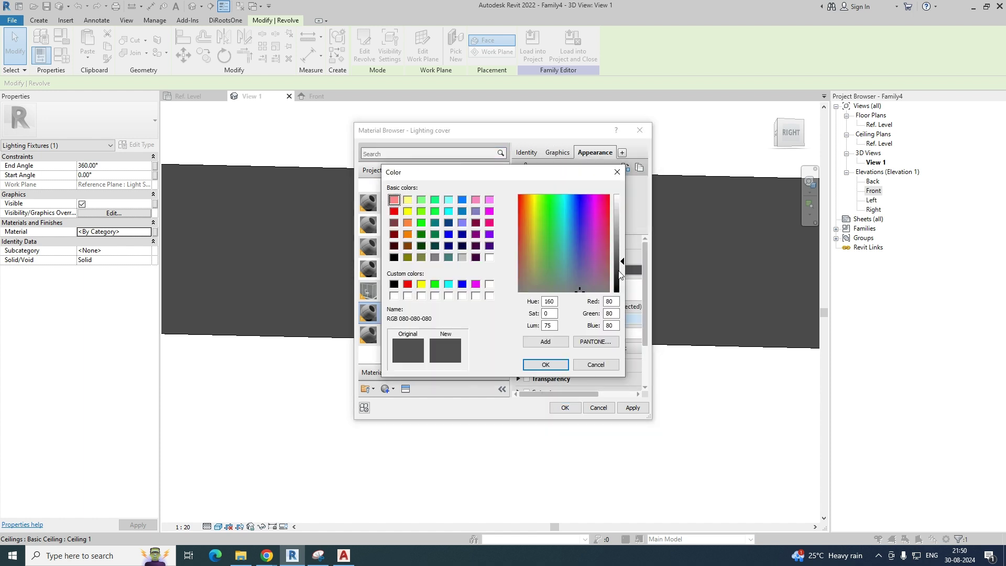
{"action": "left_click", "coordinate": [489, 296]}
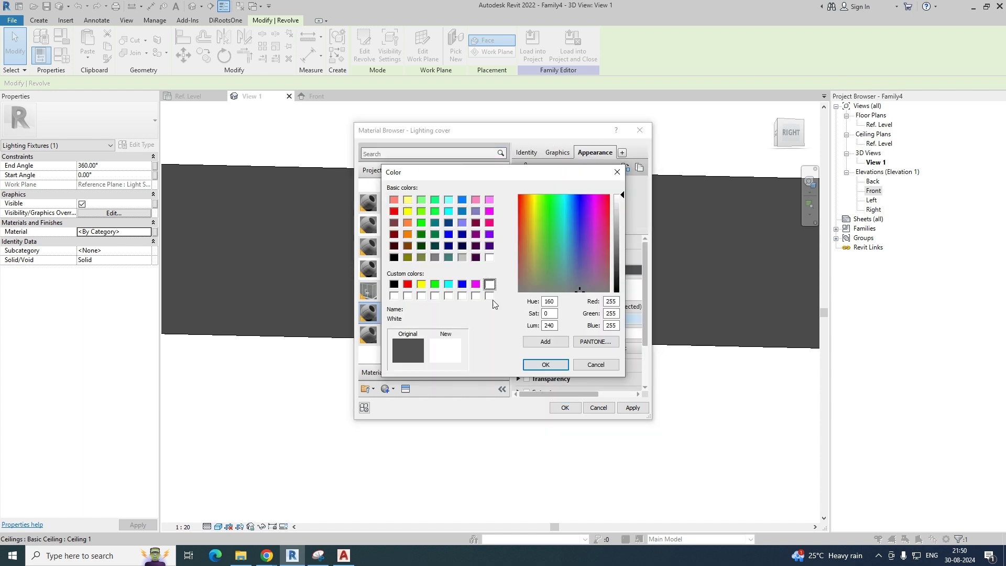
{"action": "left_click", "coordinate": [544, 363]}
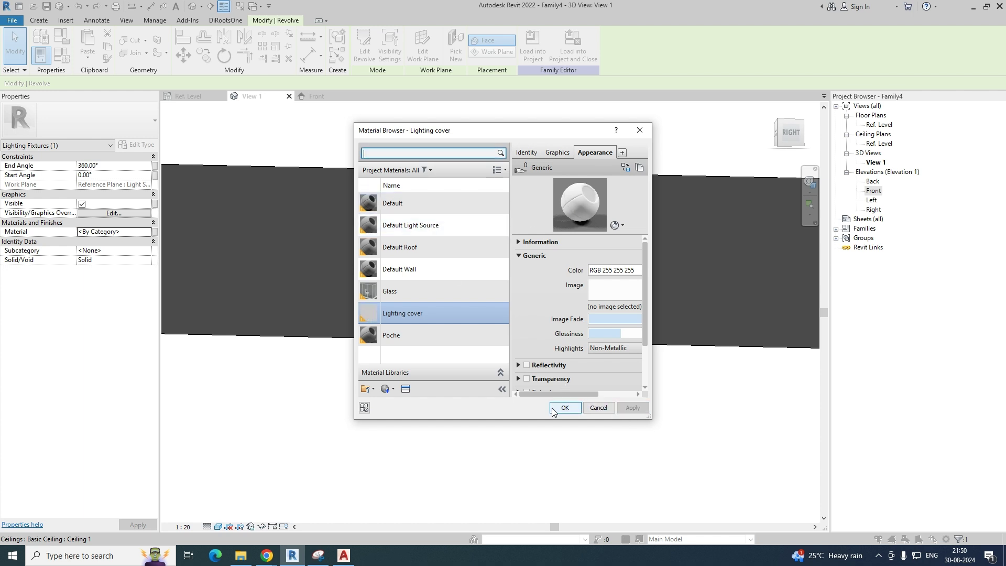
{"action": "left_click", "coordinate": [565, 408]}
{"action": "left_click", "coordinate": [469, 390]}
{"action": "middle_click_drag", "start_coordinate": [430, 378], "coordinate": [437, 322], "text": "shift"}
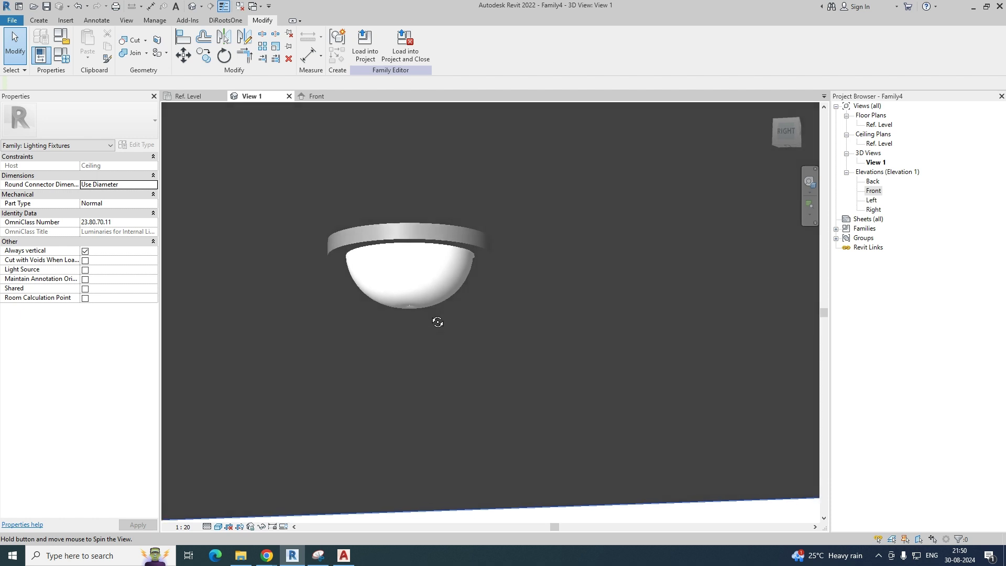
- Assign the white Lighting cover material to the flat rim extrusion around the dome
{"action": "left_click", "coordinate": [461, 242]}
{"action": "left_click", "coordinate": [143, 232]}
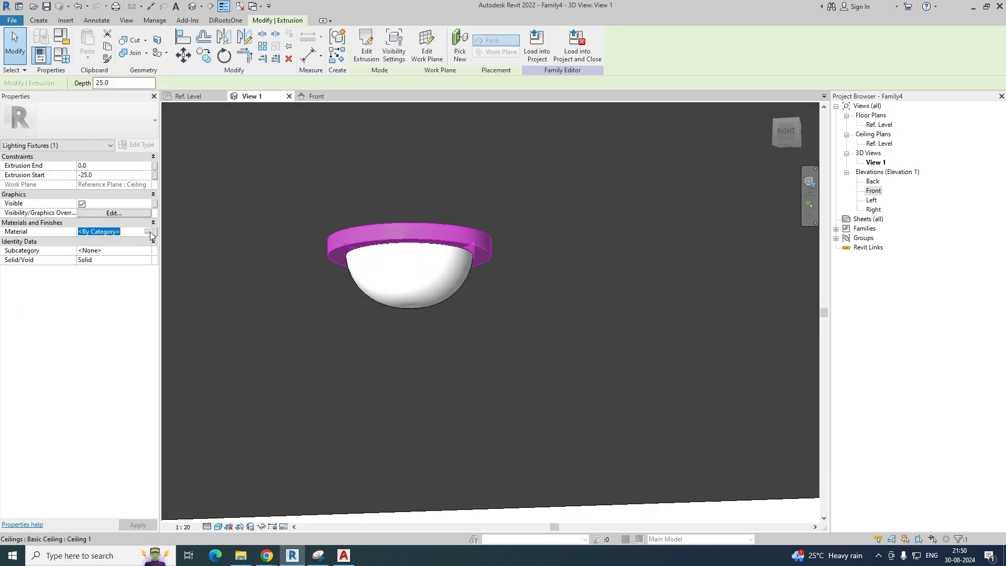
{"action": "left_click", "coordinate": [150, 232]}
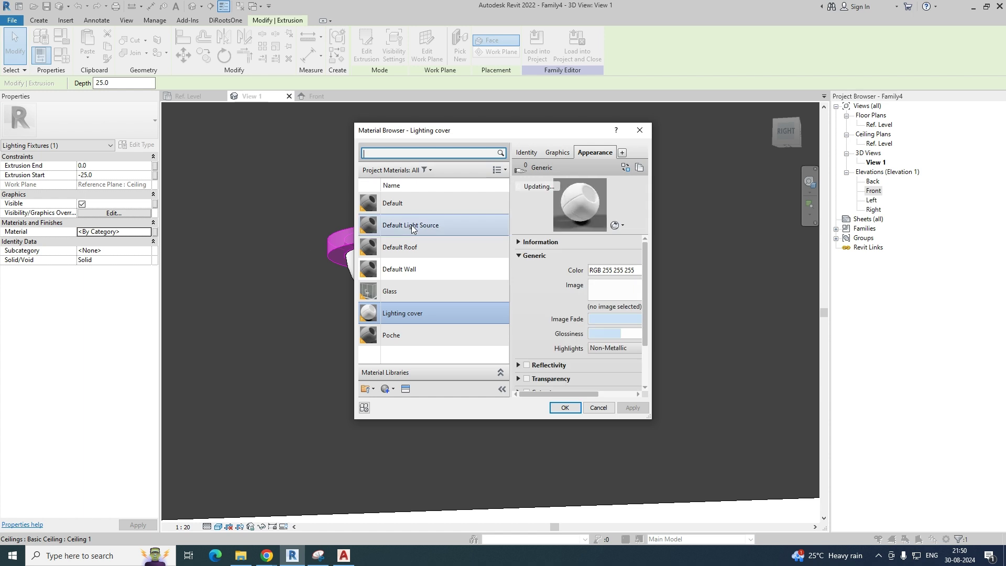
{"action": "left_click", "coordinate": [564, 407]}
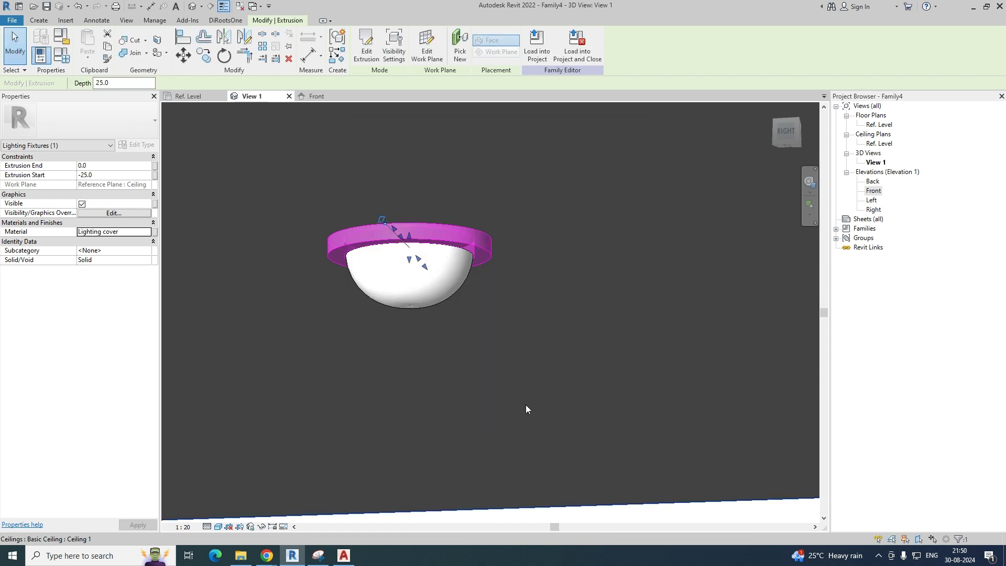
{"action": "left_click", "coordinate": [567, 395]}
{"action": "key", "text": "Escape"}
{"action": "middle_click_drag", "start_coordinate": [567, 395], "coordinate": [460, 319], "text": "shift"}
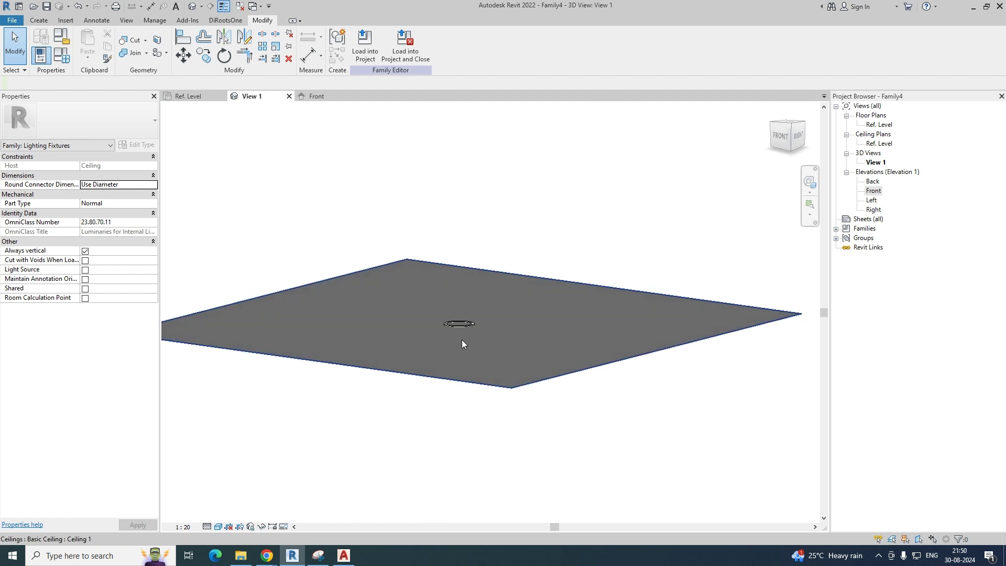
- Place an electrical connector on the circular edge of the fixture's ceiling opening
{"action": "left_click", "coordinate": [37, 20]}
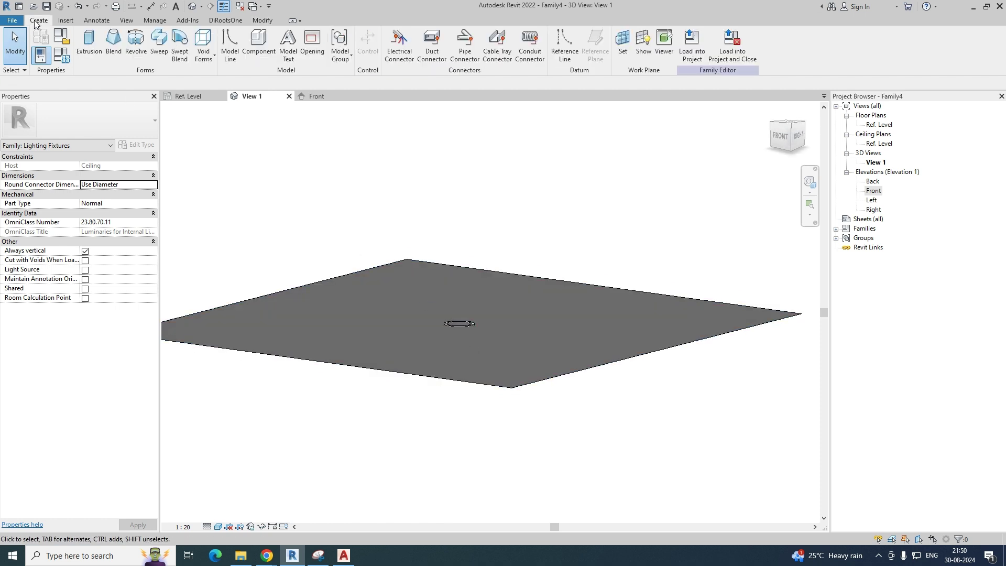
{"action": "left_click", "coordinate": [400, 46]}
{"action": "scroll", "coordinate": [483, 320], "scroll_direction": "up", "scroll_amount": 8}
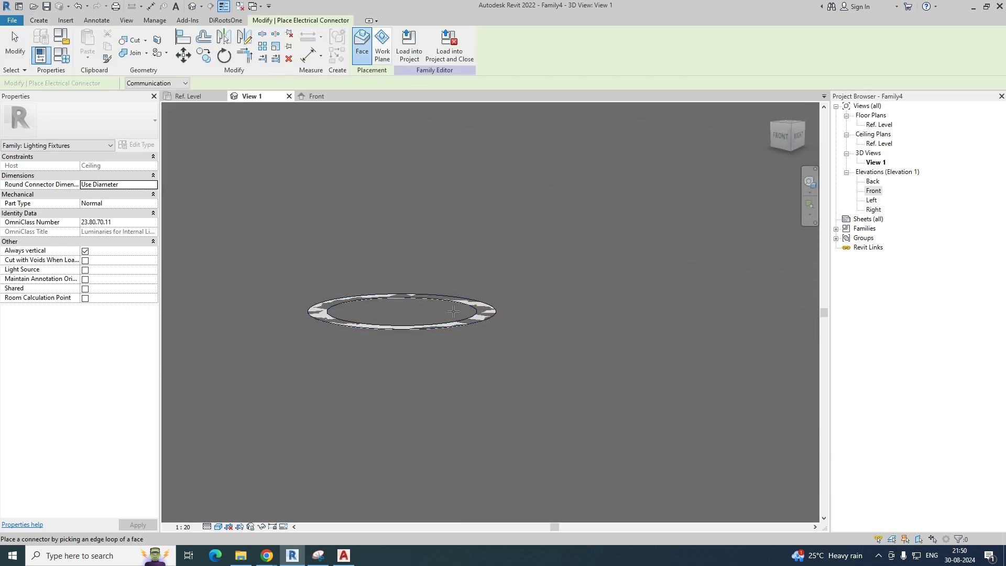
{"action": "left_click", "coordinate": [453, 318]}
{"action": "scroll", "coordinate": [453, 318], "scroll_direction": "down", "scroll_amount": 5}
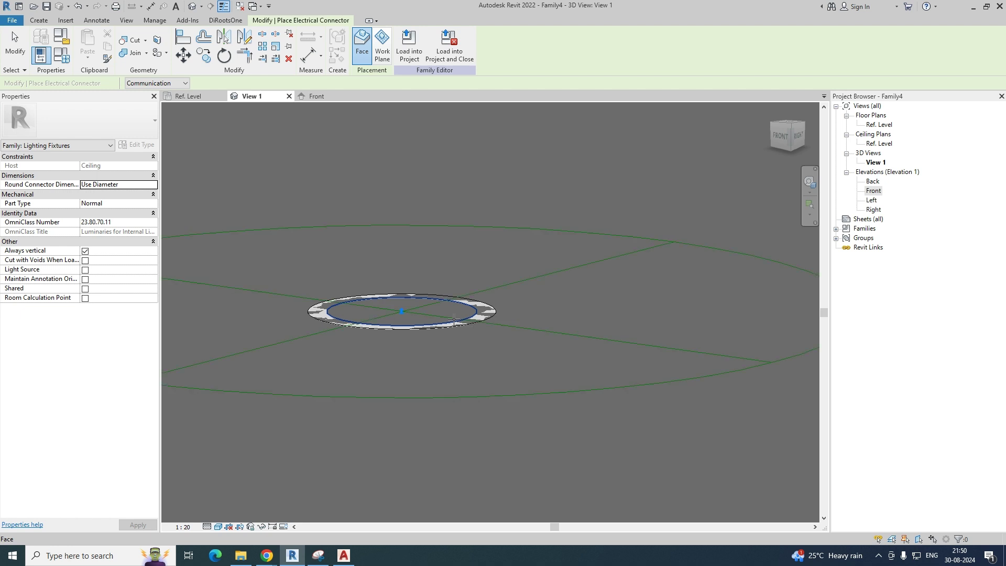
{"action": "key", "text": "Escape"}
- Orbit around the ceiling and select the new connector to edit its properties
{"action": "left_click", "coordinate": [492, 338]}
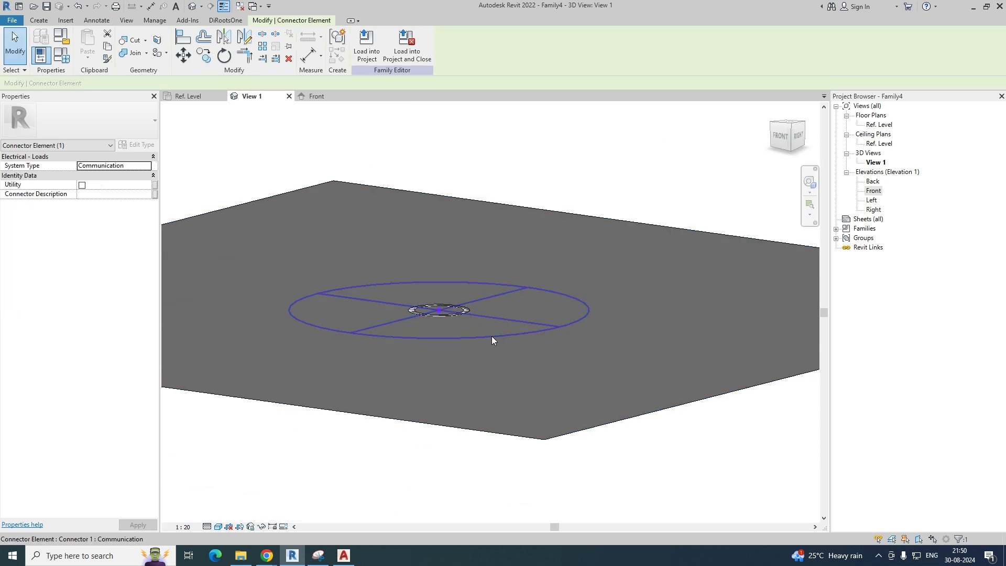
{"action": "key", "text": "Escape"}
{"action": "middle_click_drag", "start_coordinate": [441, 297], "coordinate": [457, 316], "text": "shift"}
{"action": "left_click", "coordinate": [458, 319]}
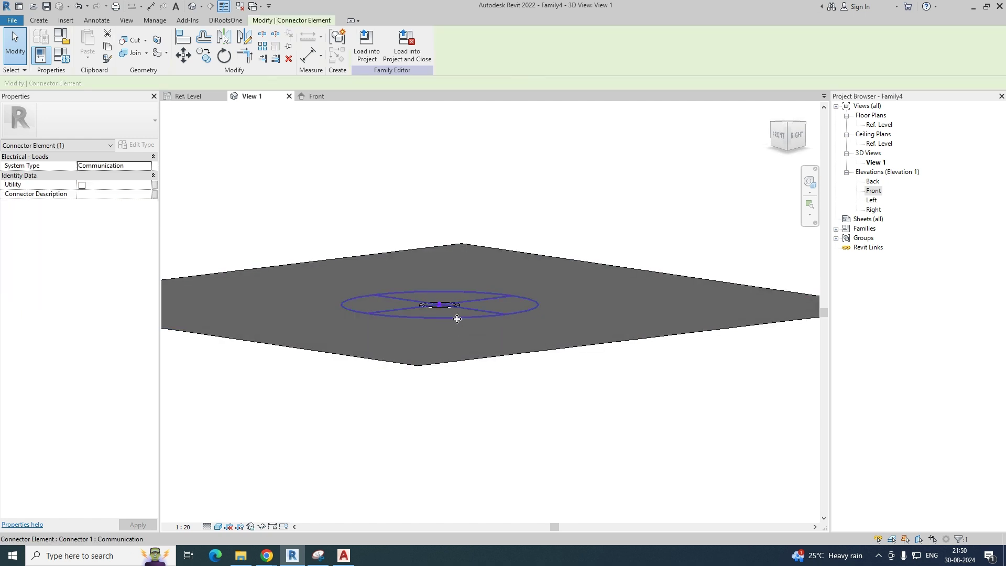
{"action": "key", "text": "Escape"}
{"action": "mouse_move", "coordinate": [524, 331]}
{"action": "middle_mouse_down", "text": "shift"}
{"action": "mouse_move", "coordinate": [510, 314]}
{"action": "mouse_move", "coordinate": [514, 341]}
{"action": "middle_mouse_up", "text": "shift"}
{"action": "left_click", "coordinate": [480, 316]}
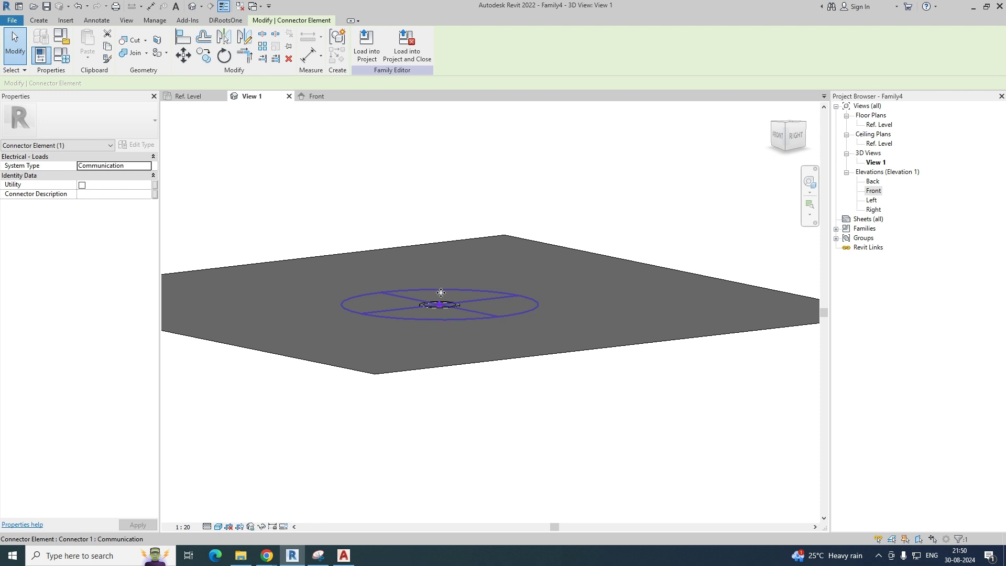
{"action": "key", "text": "Escape"}
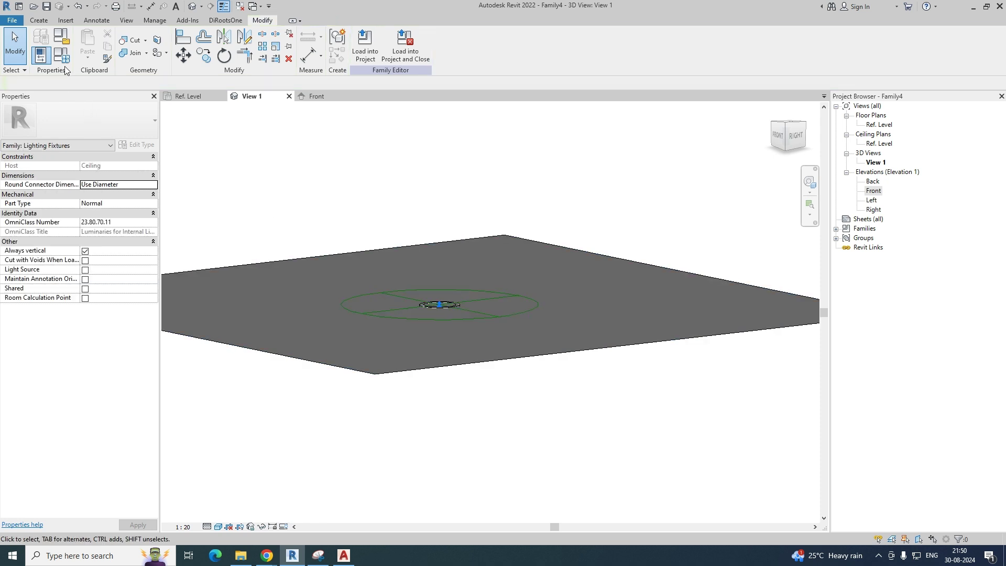
{"action": "left_click", "coordinate": [379, 318]}
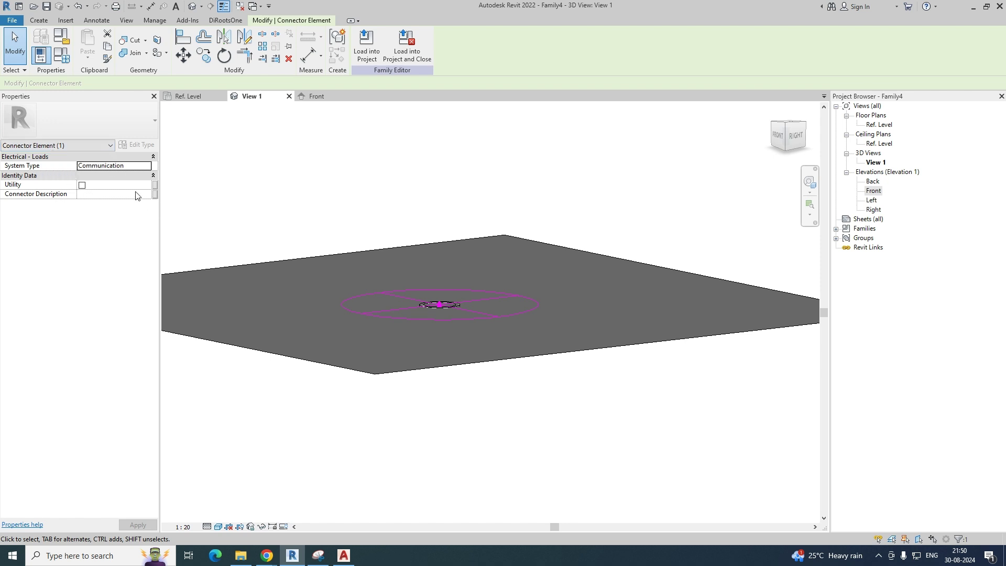
- Set the connector's System Type to Power - Unbalanced and enter voltage 23
{"action": "left_click", "coordinate": [133, 167]}
{"action": "left_click", "coordinate": [146, 167]}
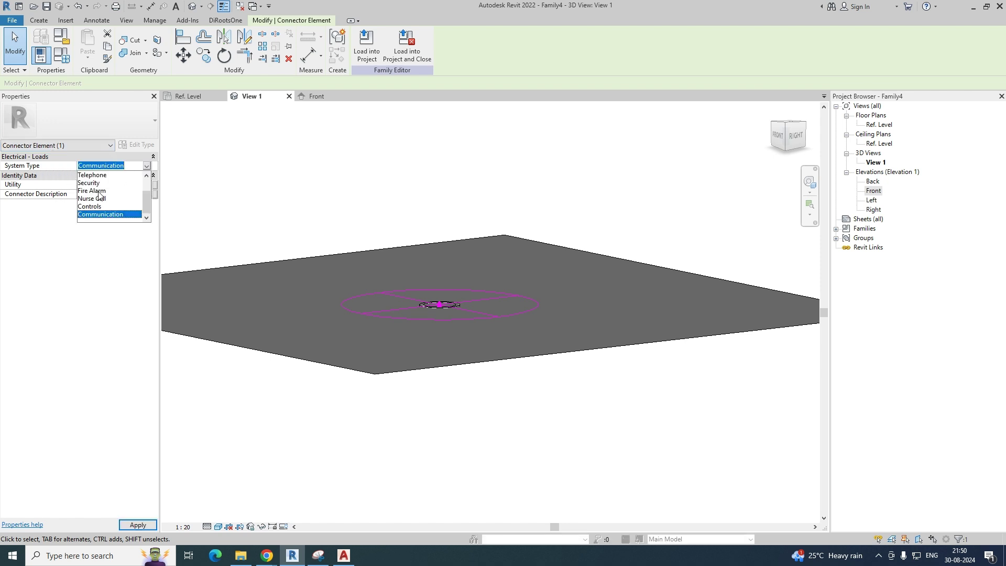
{"action": "scroll", "coordinate": [100, 197], "scroll_direction": "up", "scroll_amount": 1}
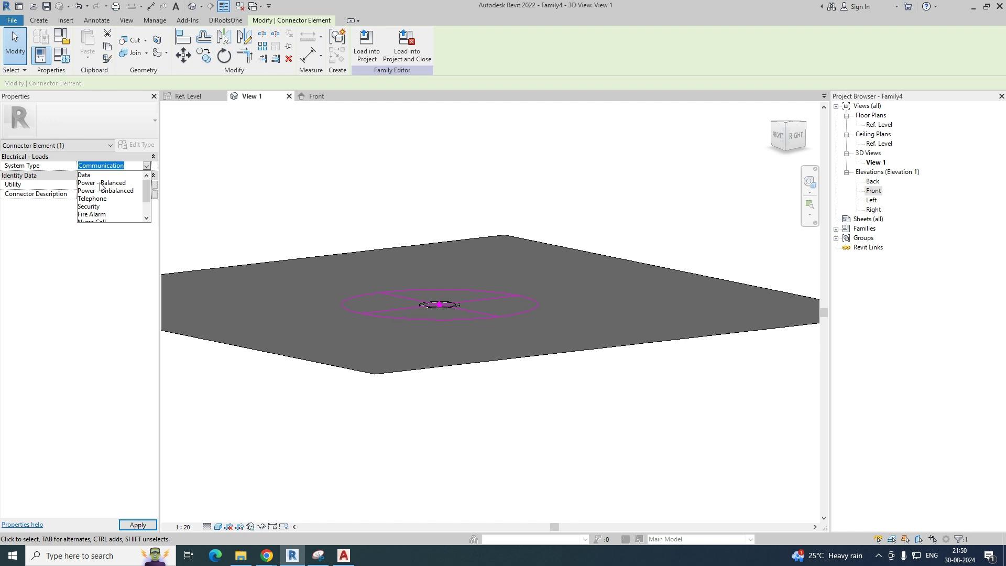
{"action": "left_click", "coordinate": [108, 191]}
{"action": "left_click", "coordinate": [106, 213]}
{"action": "type", "text": "230.00 V"}
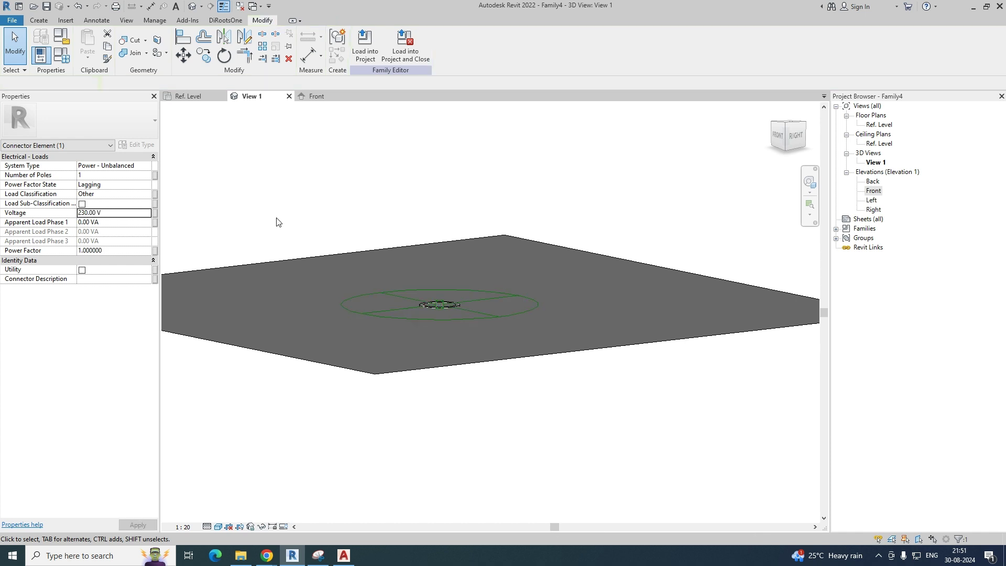
{"action": "left_click", "coordinate": [278, 221]}
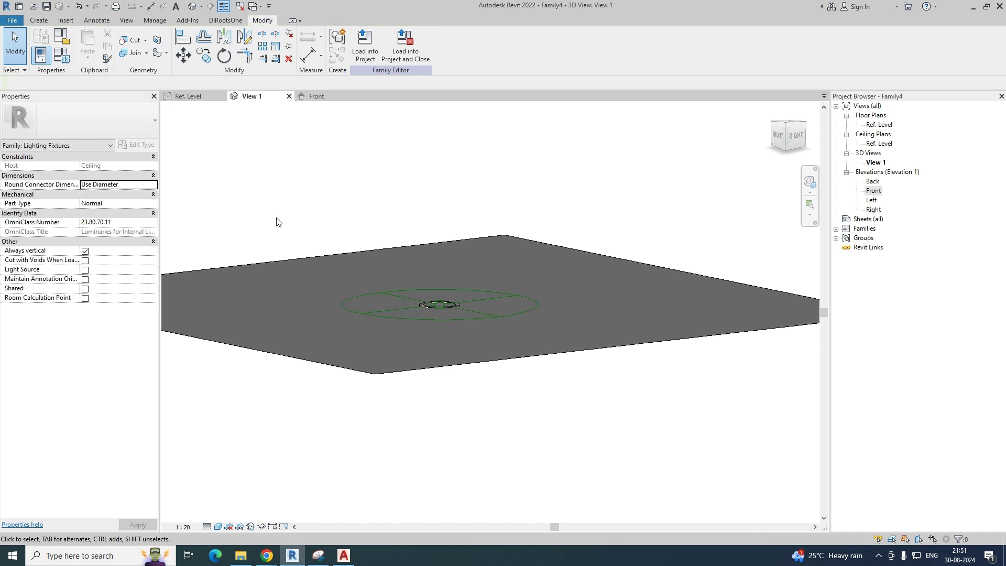
- Review Lighting Inner Dia, Lighting Outer Dia and Default Elevation in Family Types
{"action": "left_click", "coordinate": [62, 55]}
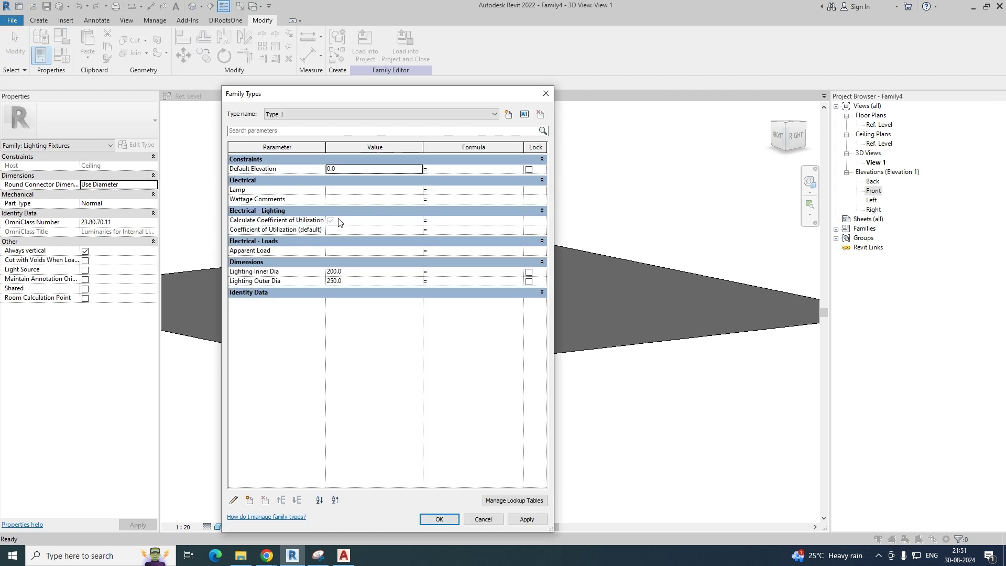
{"action": "left_click", "coordinate": [349, 274]}
{"action": "left_click_drag", "start_coordinate": [349, 274], "coordinate": [313, 272]}
{"action": "left_click", "coordinate": [350, 282]}
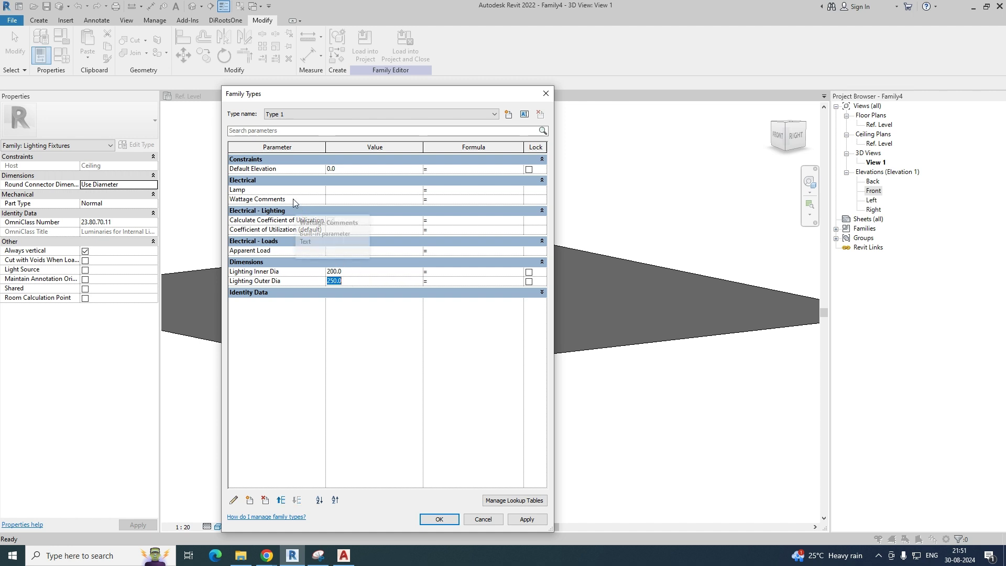
{"action": "left_click", "coordinate": [542, 293]}
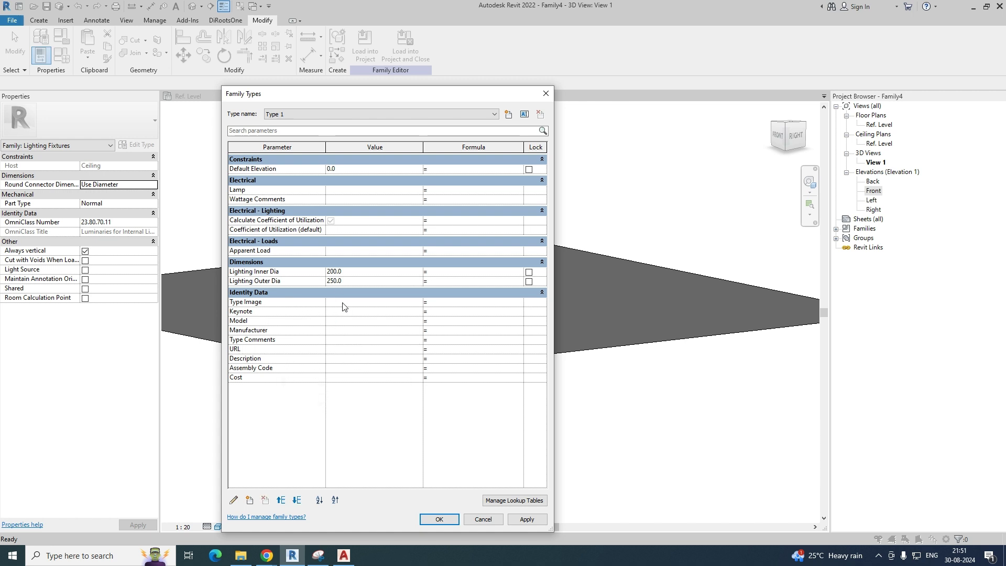
{"action": "left_click", "coordinate": [354, 169]}
{"action": "left_click", "coordinate": [439, 519]}
- Switch to the Ref. Level reflected ceiling plan and box-select the fixture's circles
{"action": "middle_click_drag", "start_coordinate": [504, 401], "coordinate": [411, 377], "text": "shift"}
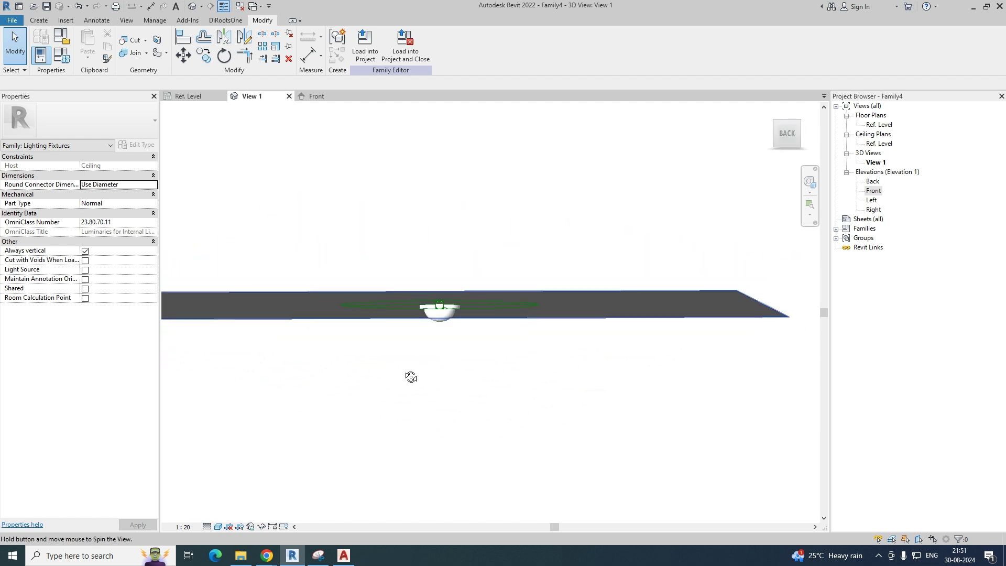
{"action": "left_click", "coordinate": [197, 96]}
{"action": "middle_click_drag", "start_coordinate": [431, 286], "coordinate": [446, 264]}
{"action": "left_click_drag", "start_coordinate": [297, 187], "coordinate": [507, 369]}
- Save the family as 'Lighting Fixture-D1' in the Desktop's PRACTICE folder
{"action": "left_click", "coordinate": [507, 370]}
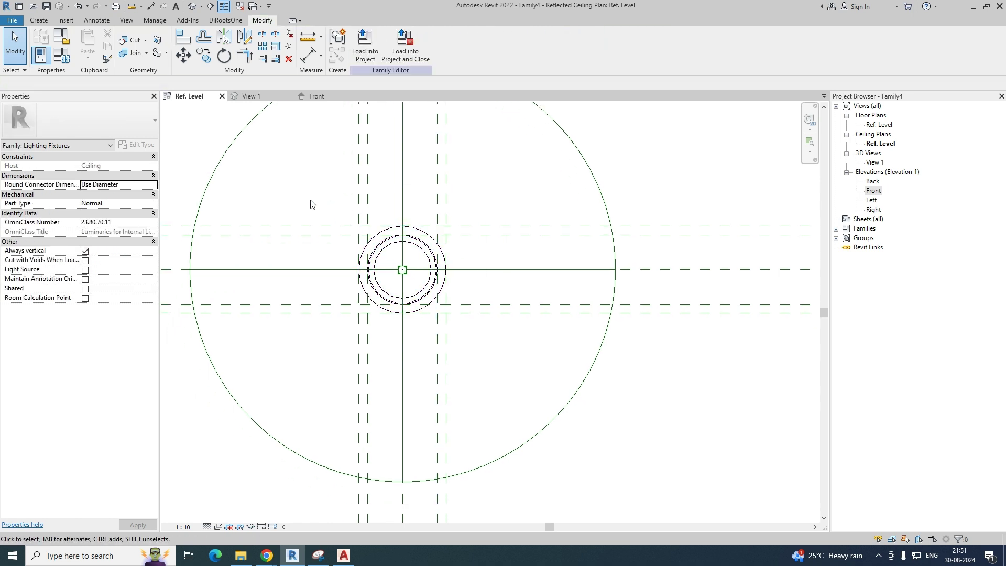
{"action": "middle_click_drag", "start_coordinate": [310, 202], "coordinate": [344, 263]}
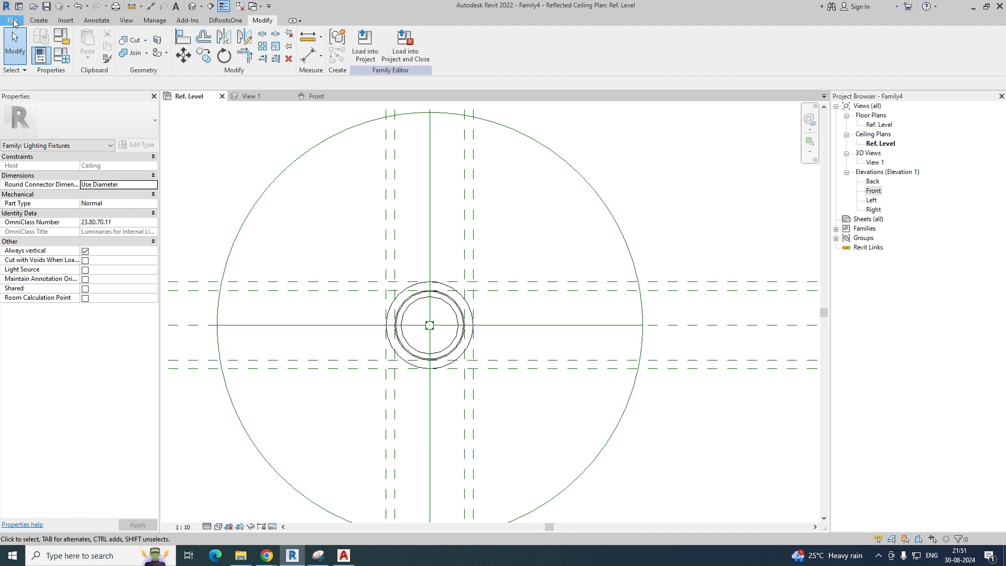
{"action": "left_click", "coordinate": [13, 21]}
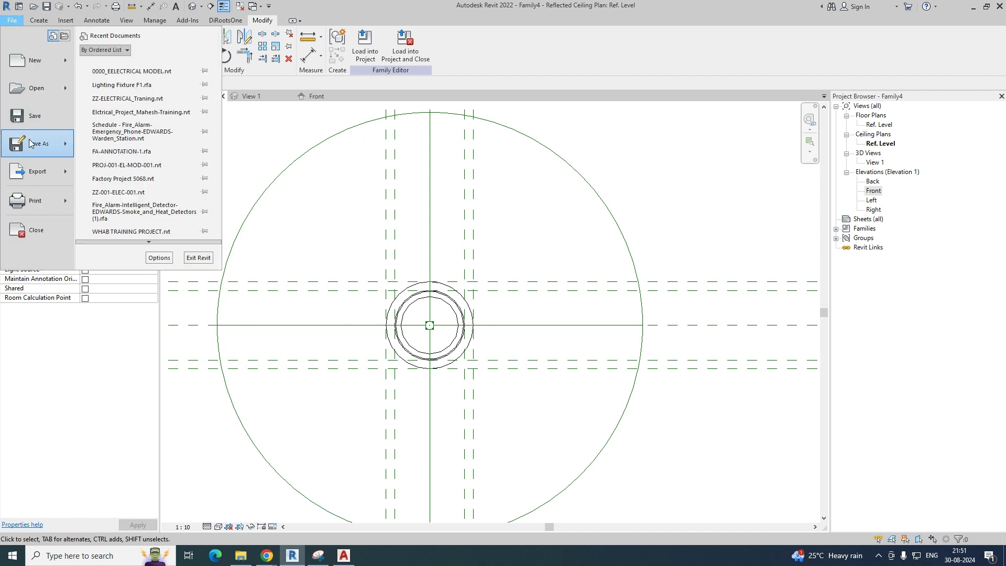
{"action": "left_click", "coordinate": [32, 142]}
{"action": "left_click", "coordinate": [137, 135]}
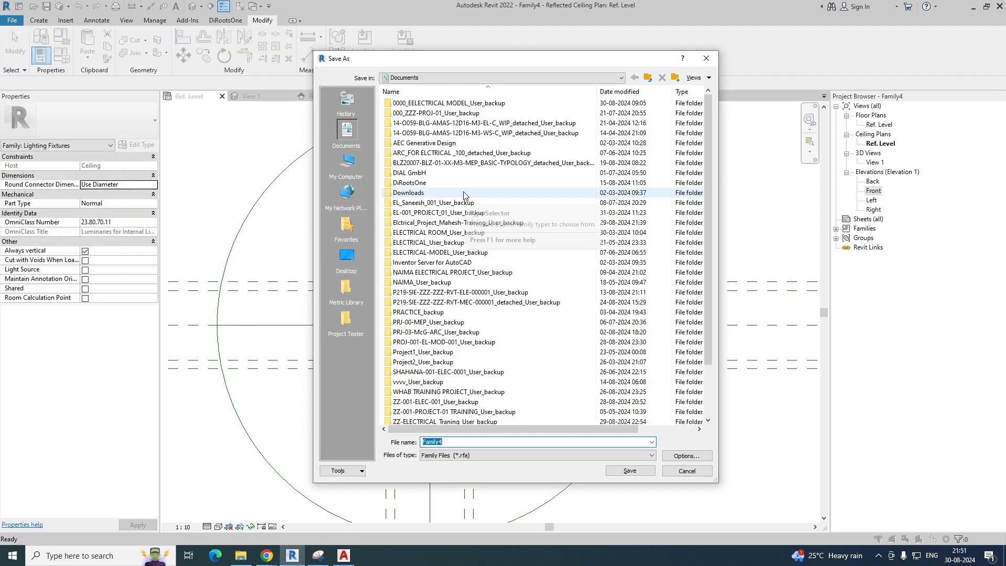
{"action": "left_click", "coordinate": [350, 258]}
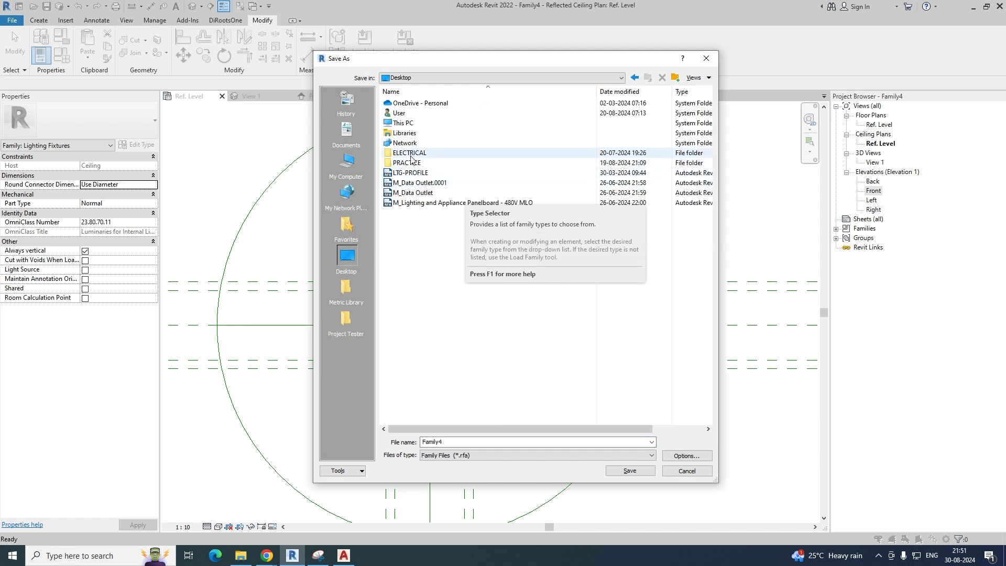
{"action": "double_click", "coordinate": [414, 166]}
{"action": "double_click", "coordinate": [452, 442]}
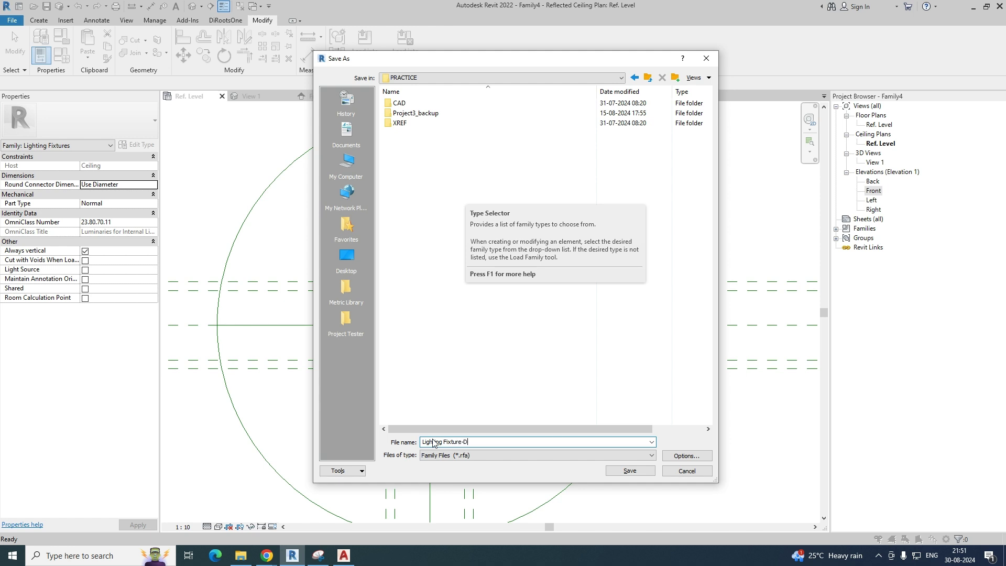
{"action": "left_click", "coordinate": [629, 470]}
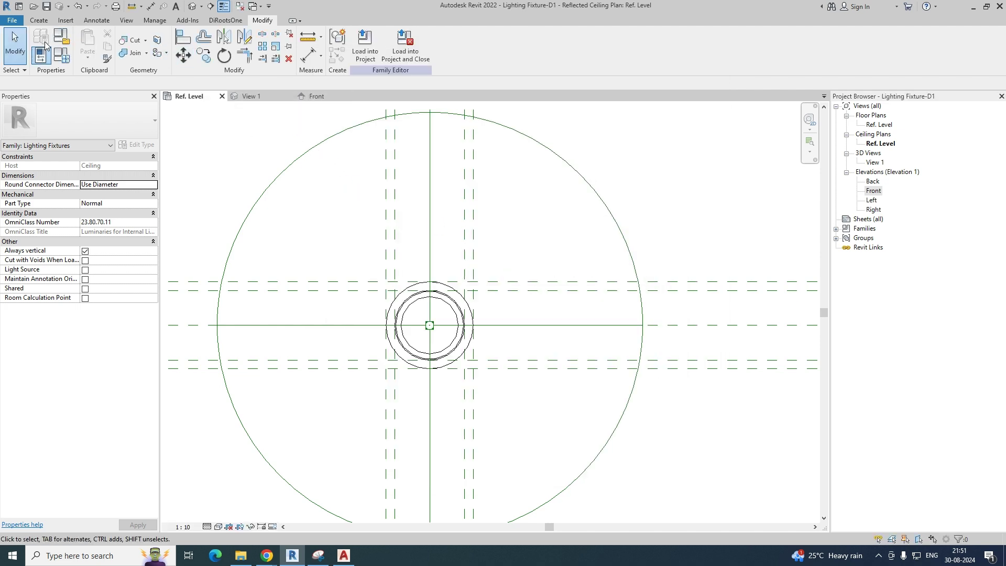
- Start a new project from the Electrical Template, then orbit the fixture family's 3D view
{"action": "left_click", "coordinate": [20, 6]}
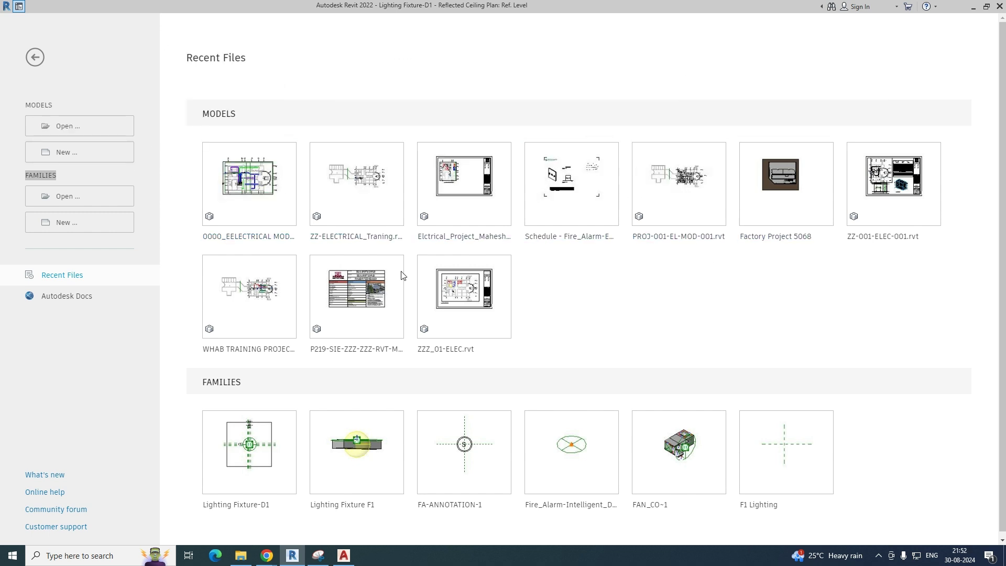
{"action": "mouse_move", "coordinate": [507, 217]}
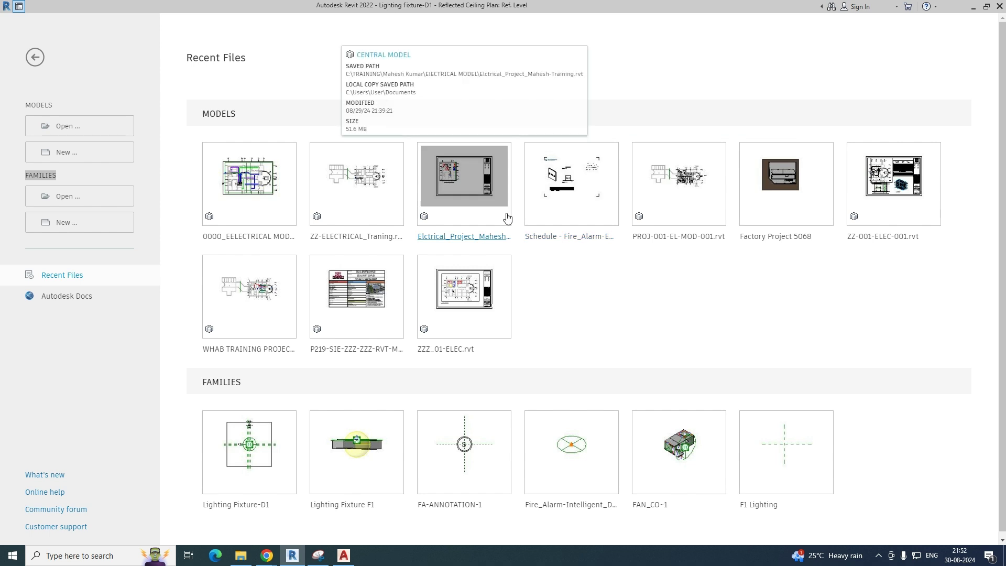
{"action": "left_click", "coordinate": [65, 155]}
{"action": "left_click", "coordinate": [497, 171]}
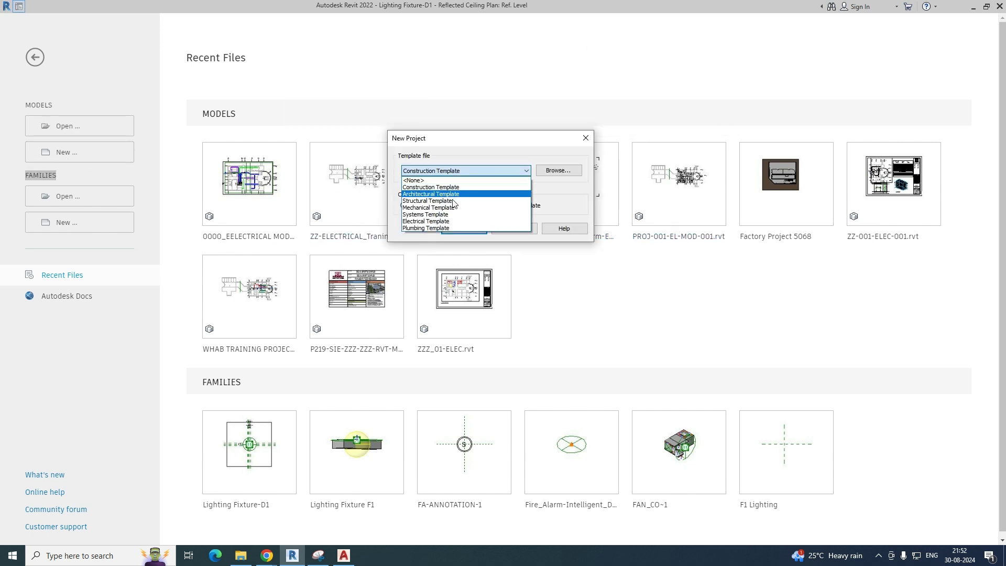
{"action": "left_click", "coordinate": [428, 222]}
{"action": "left_click", "coordinate": [474, 229]}
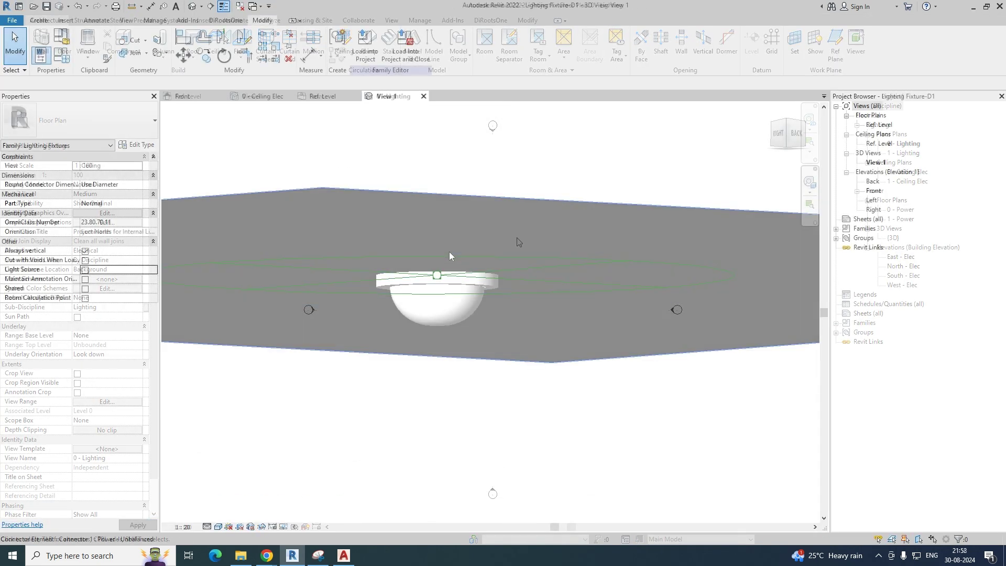
{"action": "mouse_move", "coordinate": [481, 246]}
{"action": "middle_mouse_down", "text": "shift"}
{"action": "mouse_move", "coordinate": [481, 272]}
{"action": "mouse_move", "coordinate": [503, 251]}
{"action": "mouse_move", "coordinate": [355, 241]}
{"action": "mouse_move", "coordinate": [458, 302]}
{"action": "mouse_move", "coordinate": [411, 352]}
{"action": "mouse_move", "coordinate": [407, 334]}
{"action": "mouse_move", "coordinate": [504, 354]}
{"action": "mouse_move", "coordinate": [638, 344]}
{"action": "mouse_move", "coordinate": [640, 274]}
{"action": "mouse_move", "coordinate": [638, 283]}
{"action": "mouse_move", "coordinate": [489, 286]}
{"action": "mouse_move", "coordinate": [467, 321]}
{"action": "mouse_move", "coordinate": [438, 314]}
{"action": "middle_mouse_up", "text": "shift"}
- Load the fixture family into Project1, overwriting the existing version
{"action": "left_click", "coordinate": [364, 48]}
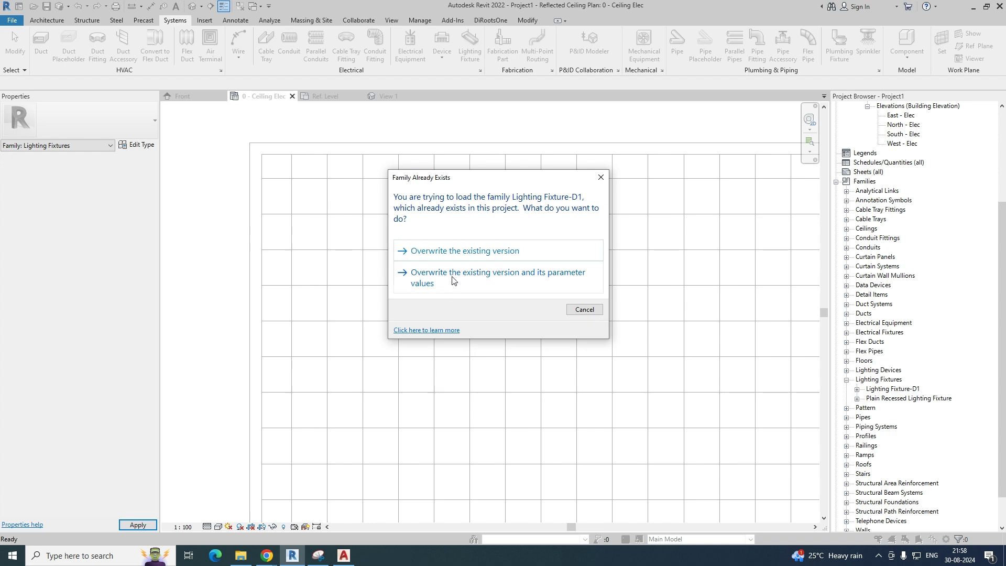
{"action": "left_click", "coordinate": [453, 250]}
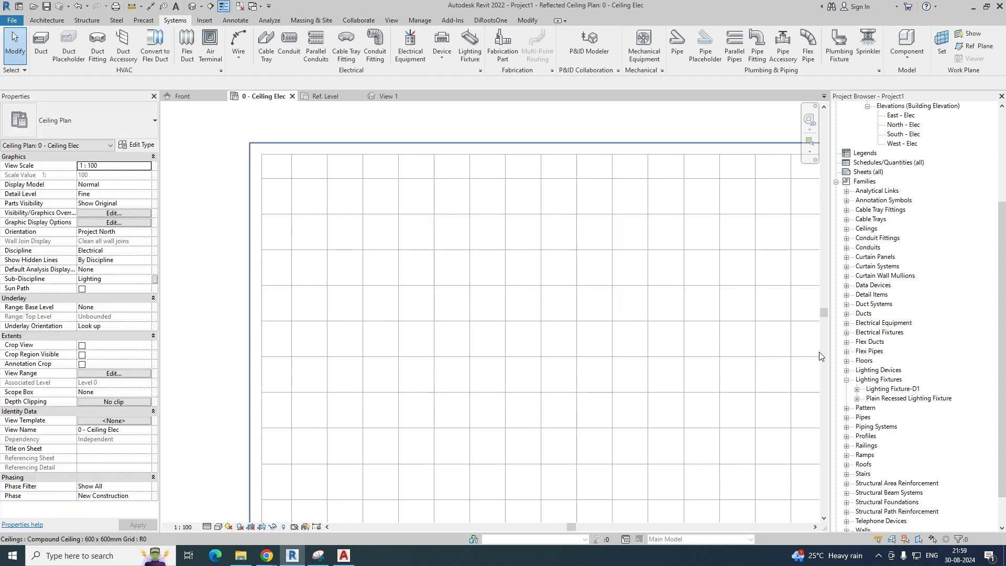
{"action": "scroll", "coordinate": [333, 263], "scroll_direction": "down", "scroll_amount": 2}
{"action": "middle_click_drag", "start_coordinate": [507, 282], "coordinate": [445, 234]}
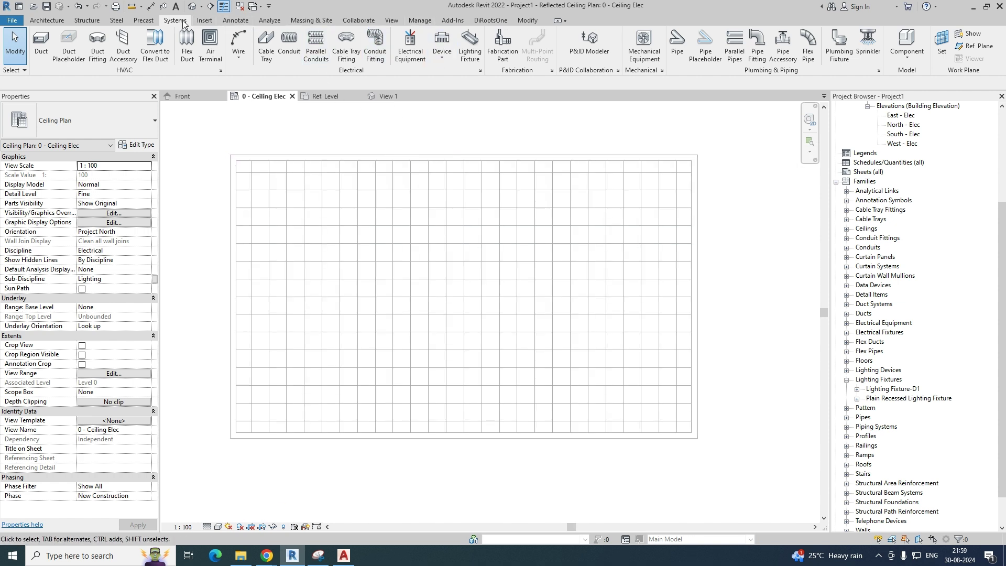
- Place one Lighting Fixture-D1 Type 1 on the ceiling and show it in a 3D selection box
{"action": "left_click", "coordinate": [470, 43]}
{"action": "left_click", "coordinate": [79, 122]}
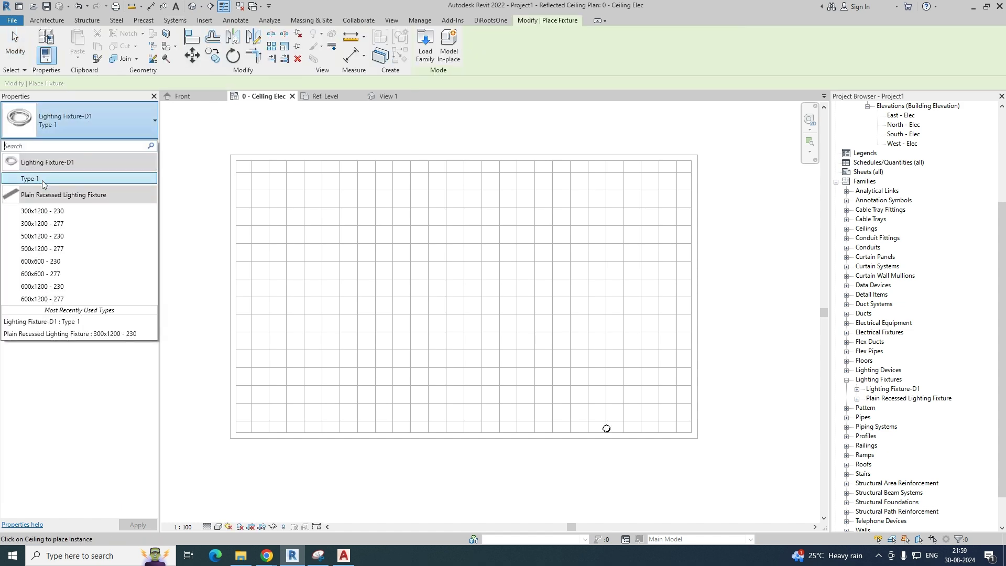
{"action": "left_click", "coordinate": [43, 179]}
{"action": "scroll", "coordinate": [271, 182], "scroll_direction": "up", "scroll_amount": 5}
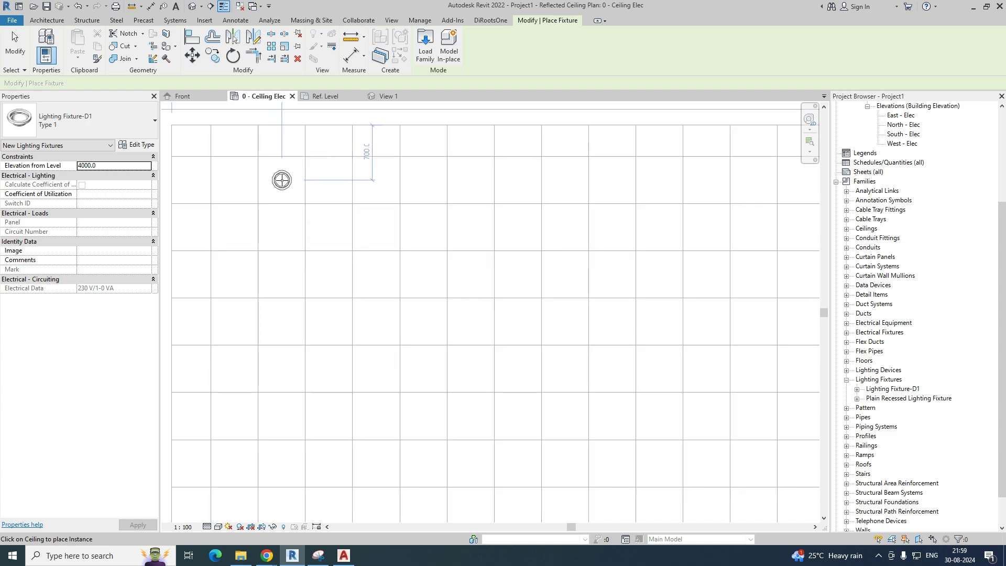
{"action": "left_click", "coordinate": [281, 180]}
{"action": "key", "text": "Escape"}
{"action": "key", "text": "Escape"}
{"action": "scroll", "coordinate": [296, 180], "scroll_direction": "down", "scroll_amount": 2}
{"action": "left_click_drag", "start_coordinate": [173, 129], "coordinate": [530, 351]}
{"action": "left_click", "coordinate": [313, 59]}
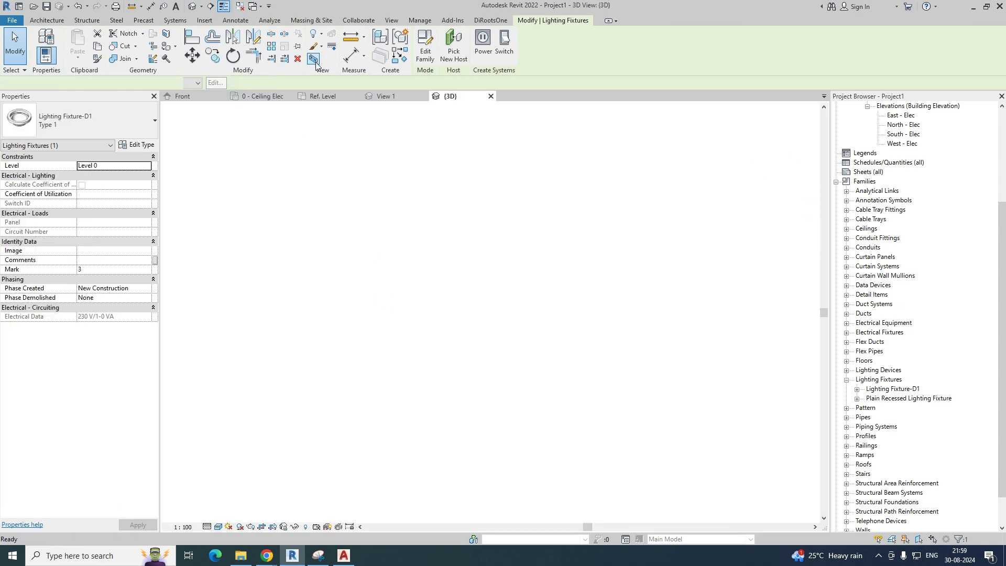
- Orbit the 3D view around the placed fixture to inspect its underside
{"action": "left_click", "coordinate": [419, 285]}
{"action": "scroll", "coordinate": [393, 310], "scroll_direction": "up", "scroll_amount": 5}
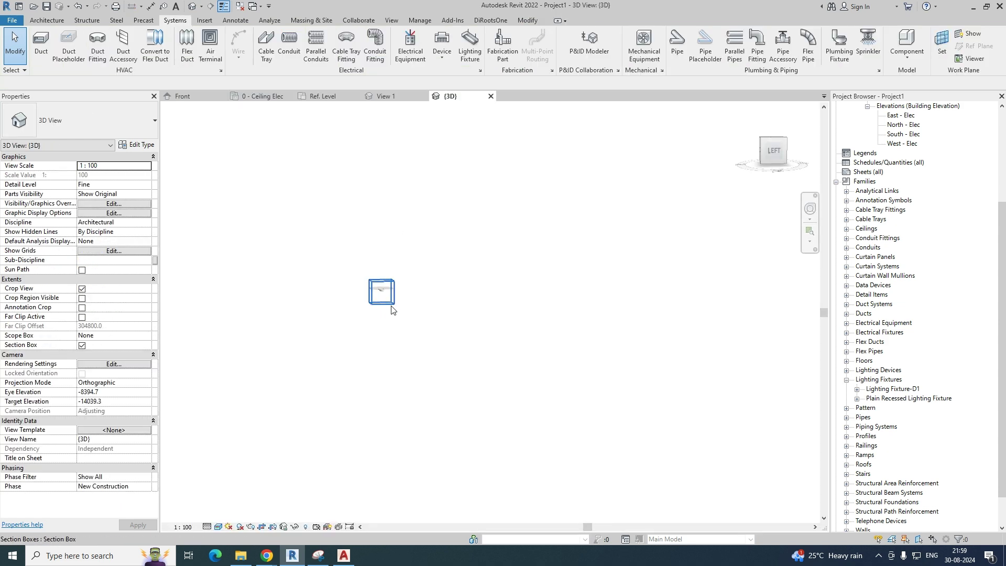
{"action": "middle_click_drag", "start_coordinate": [394, 310], "coordinate": [432, 334], "text": "shift"}
{"action": "scroll", "coordinate": [331, 287], "scroll_direction": "up", "scroll_amount": 6}
{"action": "middle_click_drag", "start_coordinate": [375, 287], "coordinate": [447, 219], "text": "shift"}
{"action": "scroll", "coordinate": [401, 251], "scroll_direction": "up", "scroll_amount": 3}
{"action": "middle_click_drag", "start_coordinate": [405, 254], "coordinate": [434, 242], "text": "shift"}
- Switch the visual style through Hidden Line, Wireframe and Consistent Colors
{"action": "left_click", "coordinate": [218, 527]}
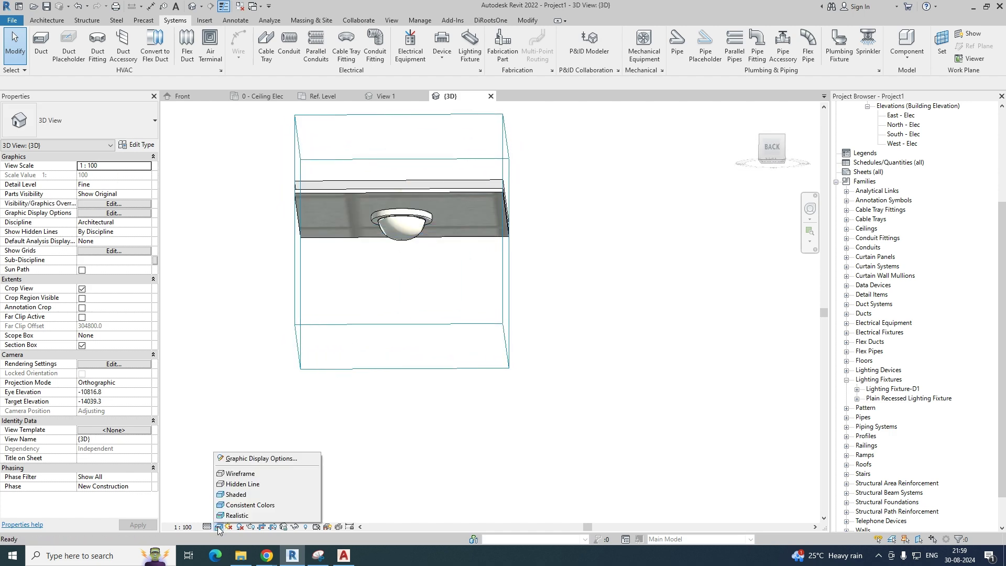
{"action": "left_click", "coordinate": [208, 527]}
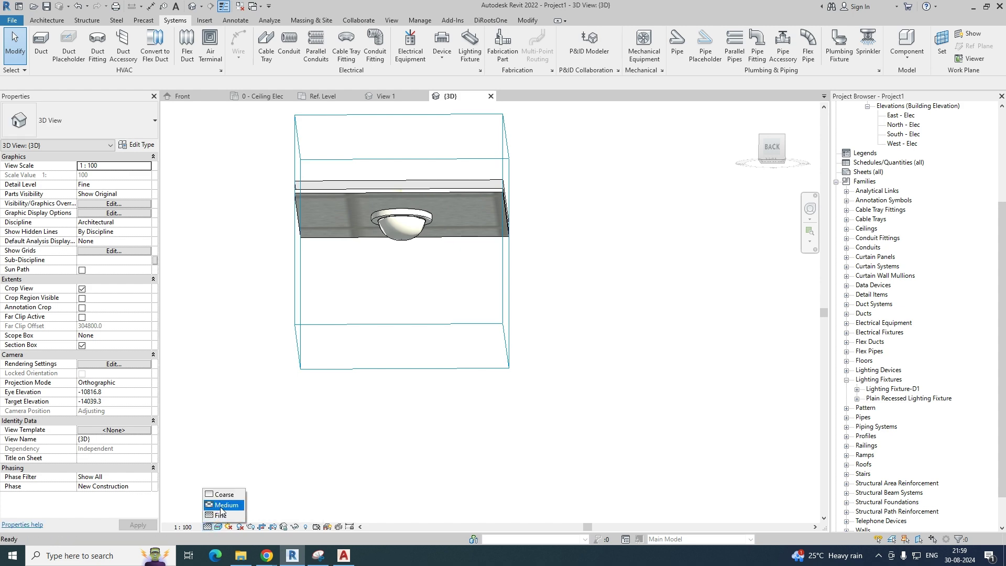
{"action": "middle_click_drag", "start_coordinate": [404, 290], "coordinate": [426, 281], "text": "shift"}
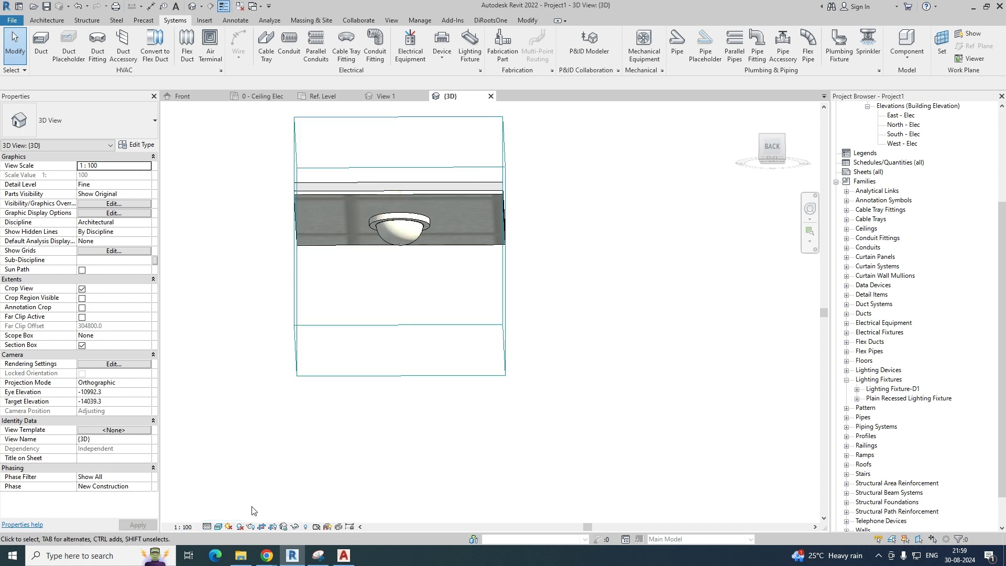
{"action": "left_click", "coordinate": [219, 527]}
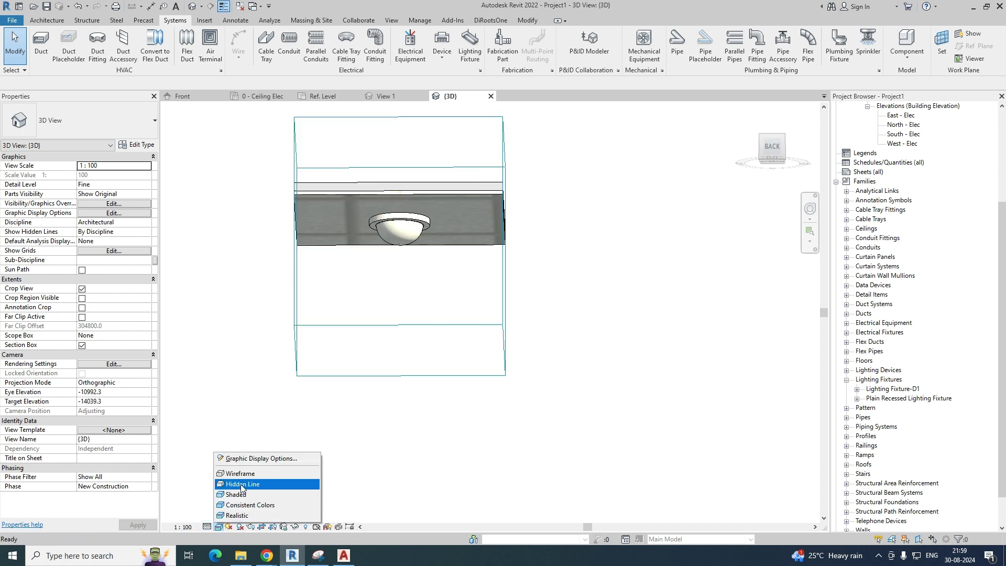
{"action": "left_click", "coordinate": [242, 484]}
{"action": "middle_click_drag", "start_coordinate": [445, 273], "coordinate": [472, 357], "text": "shift"}
{"action": "left_click", "coordinate": [218, 527]}
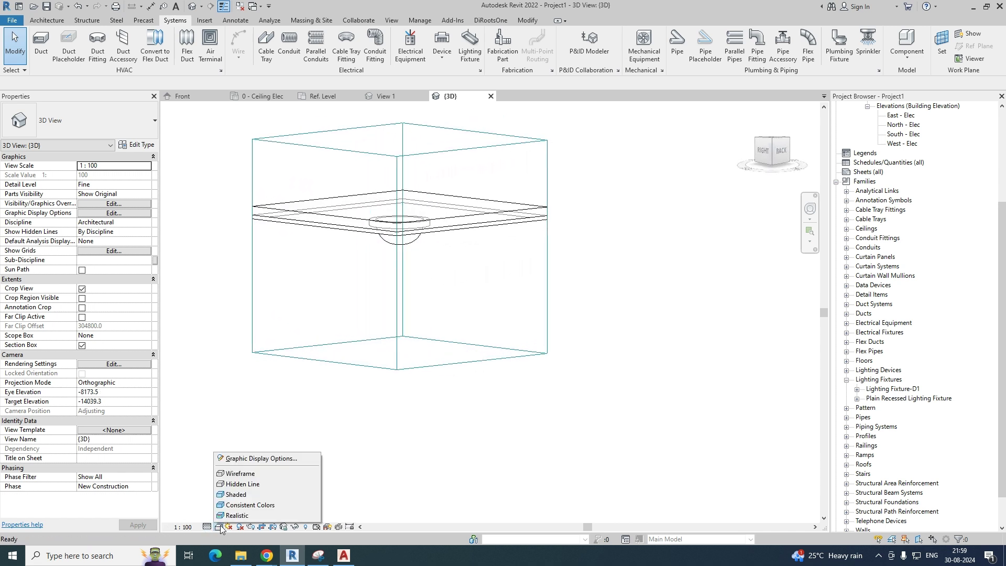
{"action": "left_click", "coordinate": [246, 476]}
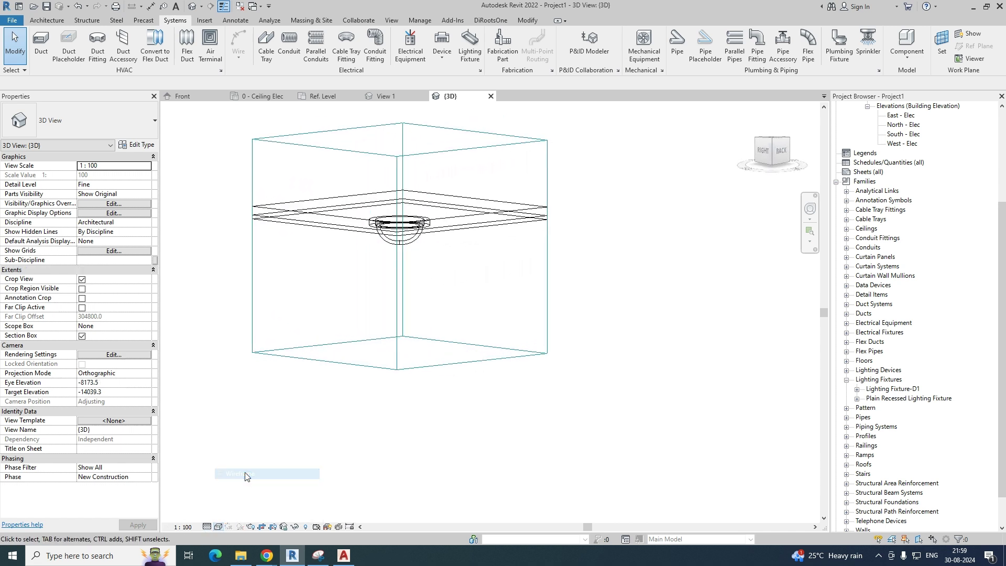
{"action": "left_click", "coordinate": [218, 528]}
{"action": "left_click", "coordinate": [236, 506]}
- Set the visual style to Realistic, then return to the 0 - Ceiling Elec plan
{"action": "mouse_move", "coordinate": [365, 286]}
{"action": "middle_mouse_down", "text": "shift"}
{"action": "mouse_move", "coordinate": [382, 269]}
{"action": "mouse_move", "coordinate": [382, 237]}
{"action": "middle_mouse_up", "text": "shift"}
{"action": "left_click", "coordinate": [218, 528]}
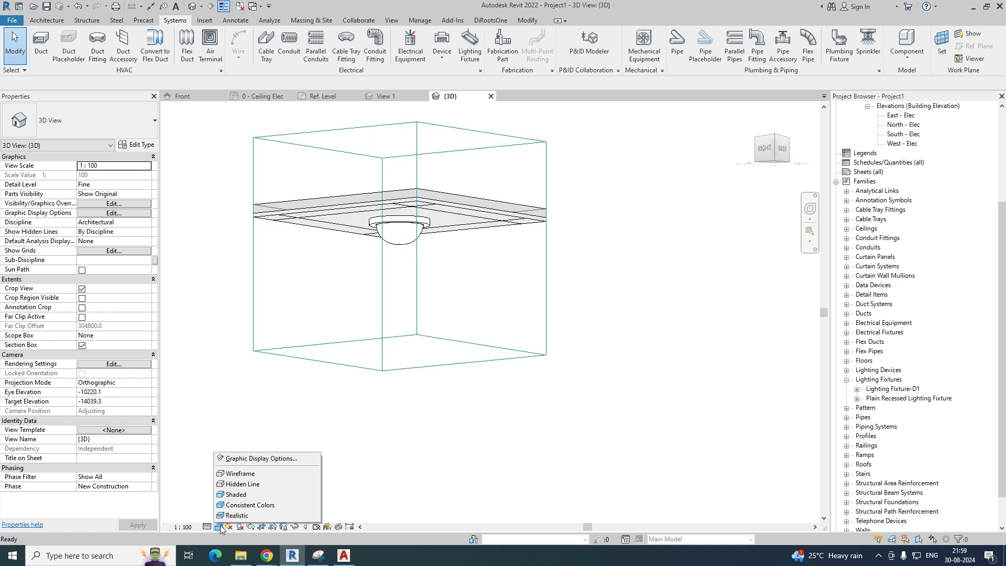
{"action": "left_click", "coordinate": [237, 516]}
{"action": "middle_click_drag", "start_coordinate": [364, 281], "coordinate": [409, 293], "text": "shift"}
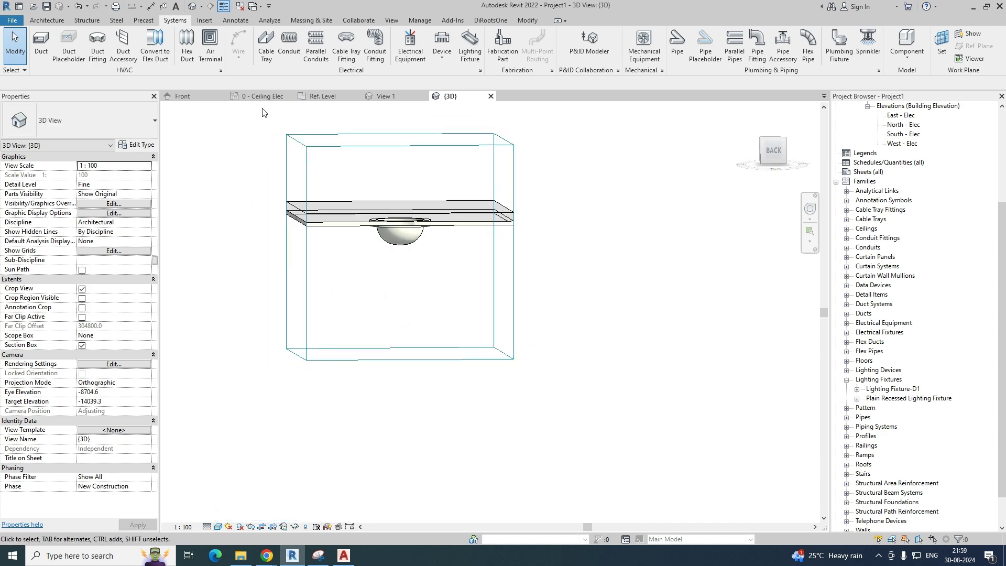
{"action": "left_click", "coordinate": [264, 96]}
{"action": "scroll", "coordinate": [364, 205], "scroll_direction": "up", "scroll_amount": 3}
- Copy the placed fixture once along the ceiling with the CO command
{"action": "left_click", "coordinate": [337, 188]}
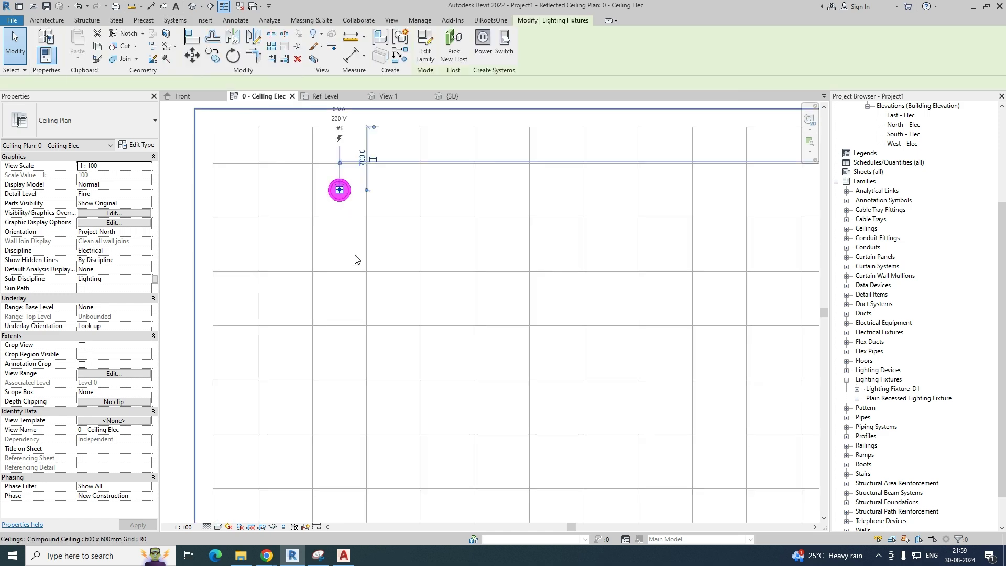
{"action": "middle_click_drag", "start_coordinate": [355, 256], "coordinate": [352, 341]}
{"action": "key", "text": "c"}
{"action": "key", "text": "o"}
{"action": "left_click", "coordinate": [309, 294]}
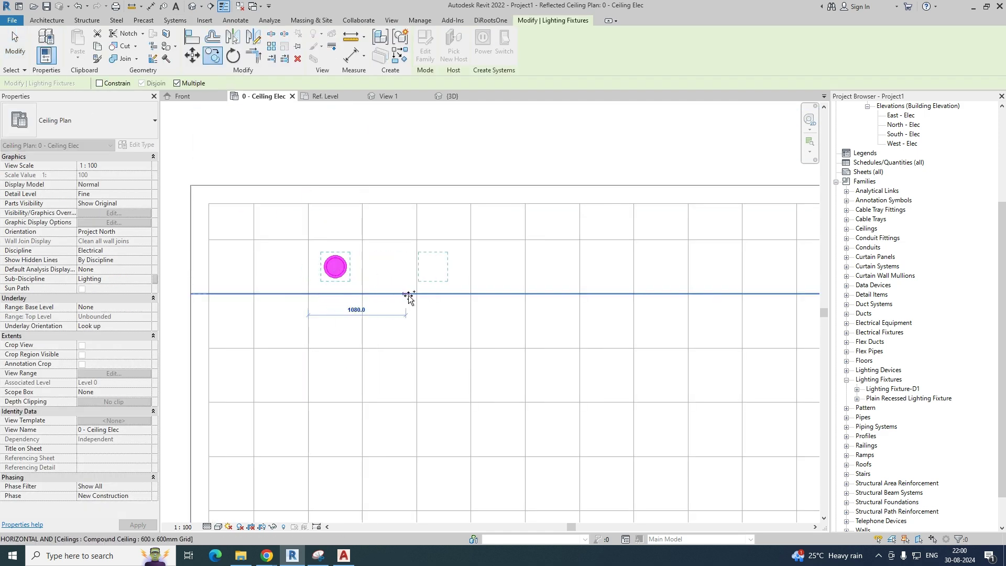
{"action": "left_click", "coordinate": [523, 294]}
{"action": "scroll", "coordinate": [524, 295], "scroll_direction": "down", "scroll_amount": 2}
{"action": "middle_click_drag", "start_coordinate": [619, 315], "coordinate": [499, 297]}
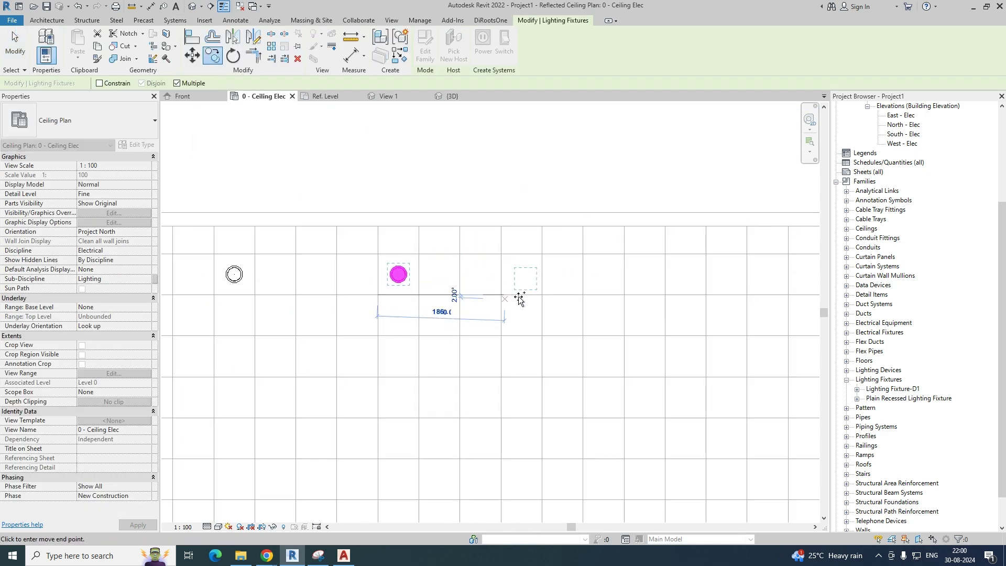
{"action": "key", "text": "Escape"}
{"action": "key", "text": "Escape"}
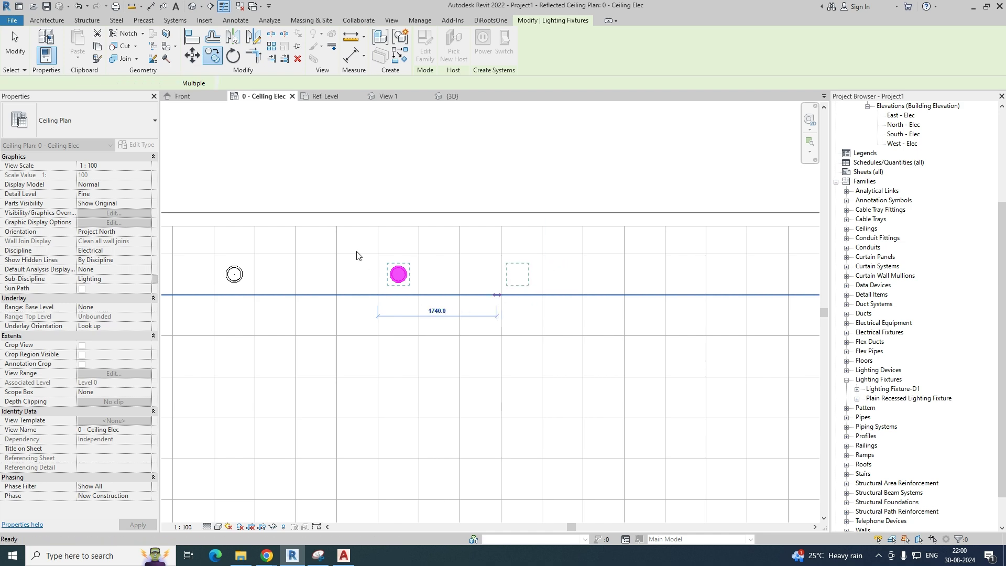
- Copy more fixtures along the row to make six, then window-select all six
{"action": "left_click_drag", "start_coordinate": [444, 323], "coordinate": [444, 323]}
{"action": "key", "text": "c"}
{"action": "key", "text": "o"}
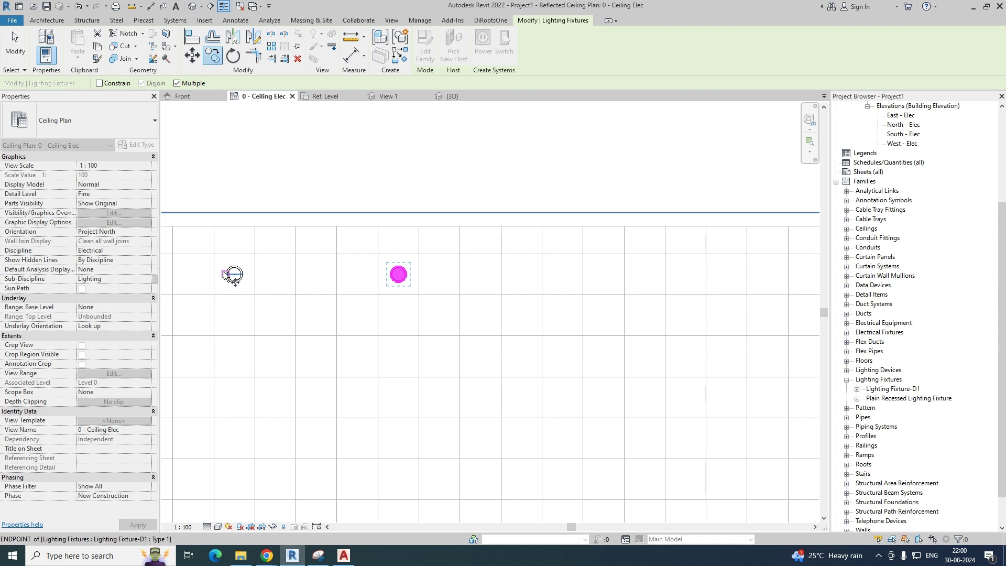
{"action": "left_click", "coordinate": [234, 275]}
{"action": "left_click", "coordinate": [399, 274]}
{"action": "middle_click_drag", "start_coordinate": [643, 292], "coordinate": [462, 275]}
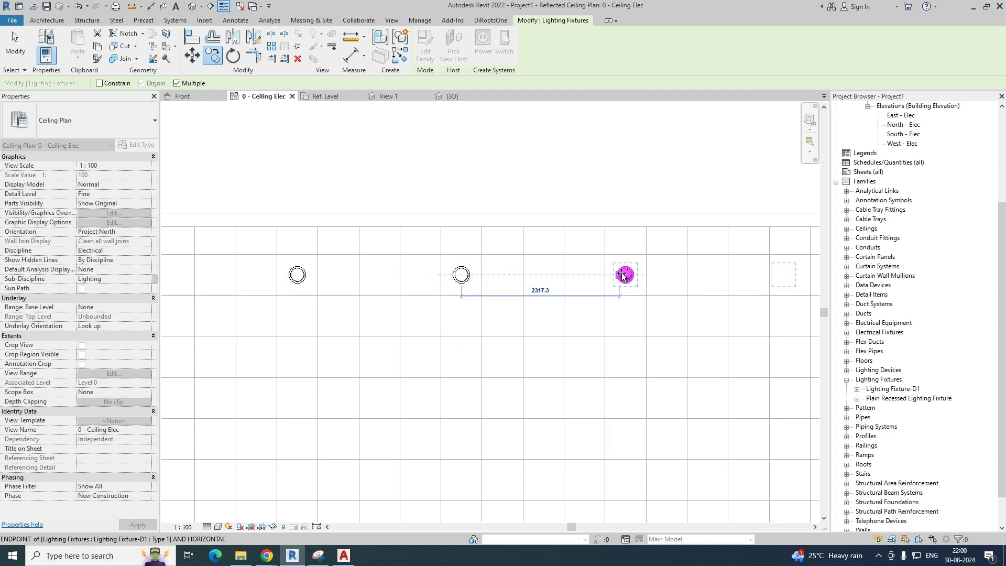
{"action": "left_click", "coordinate": [626, 275]}
{"action": "scroll", "coordinate": [596, 299], "scroll_direction": "down", "scroll_amount": 3}
{"action": "middle_click_drag", "start_coordinate": [604, 312], "coordinate": [600, 295]}
{"action": "scroll", "coordinate": [593, 300], "scroll_direction": "down", "scroll_amount": 2}
{"action": "key", "text": "Escape"}
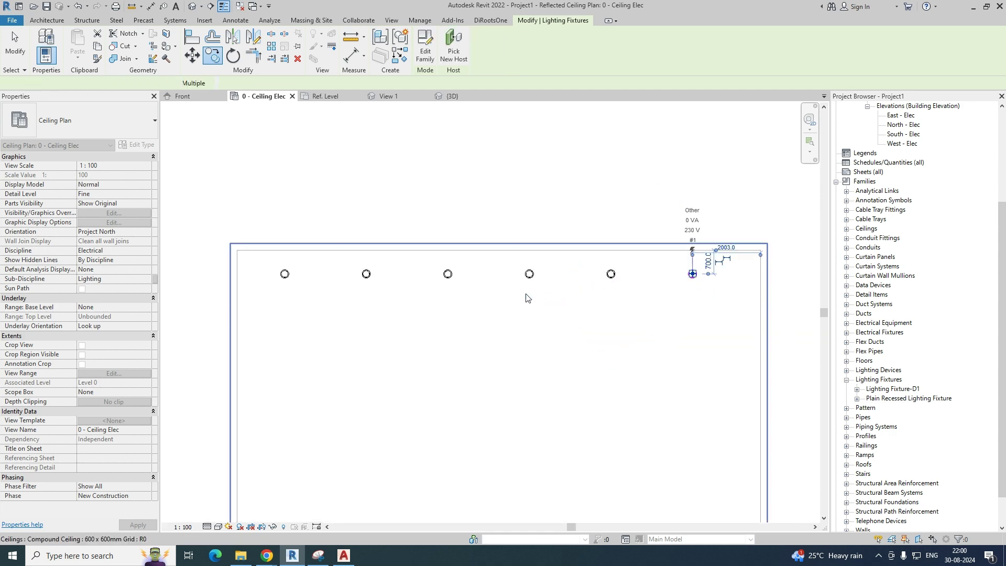
{"action": "key", "text": "Escape"}
{"action": "left_click_drag", "start_coordinate": [242, 223], "coordinate": [798, 337]}
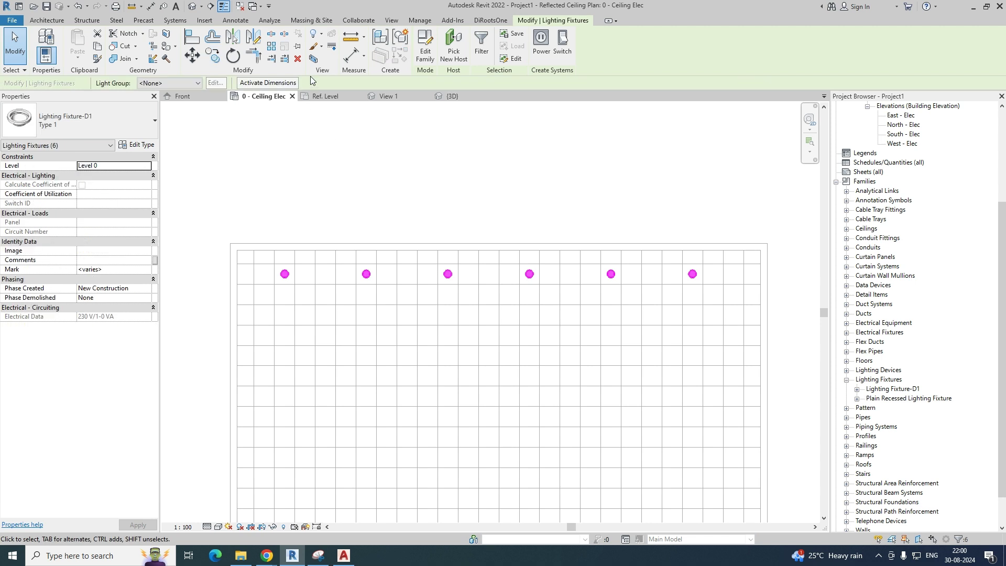
- Inspect the six-fixture row in a section-boxed 3D view, stretching the section box downward
{"action": "left_click", "coordinate": [314, 59]}
{"action": "middle_click_drag", "start_coordinate": [285, 320], "coordinate": [483, 316], "text": "shift"}
{"action": "left_click", "coordinate": [480, 279]}
{"action": "left_click", "coordinate": [482, 315]}
{"action": "left_click_drag", "start_coordinate": [483, 308], "coordinate": [478, 470]}
{"action": "middle_click_drag", "start_coordinate": [412, 348], "coordinate": [548, 337], "text": "shift"}
- In 0 - Ceiling Elec, copy the fixture row with CO Multiple to three lower positions
{"action": "left_click", "coordinate": [258, 98]}
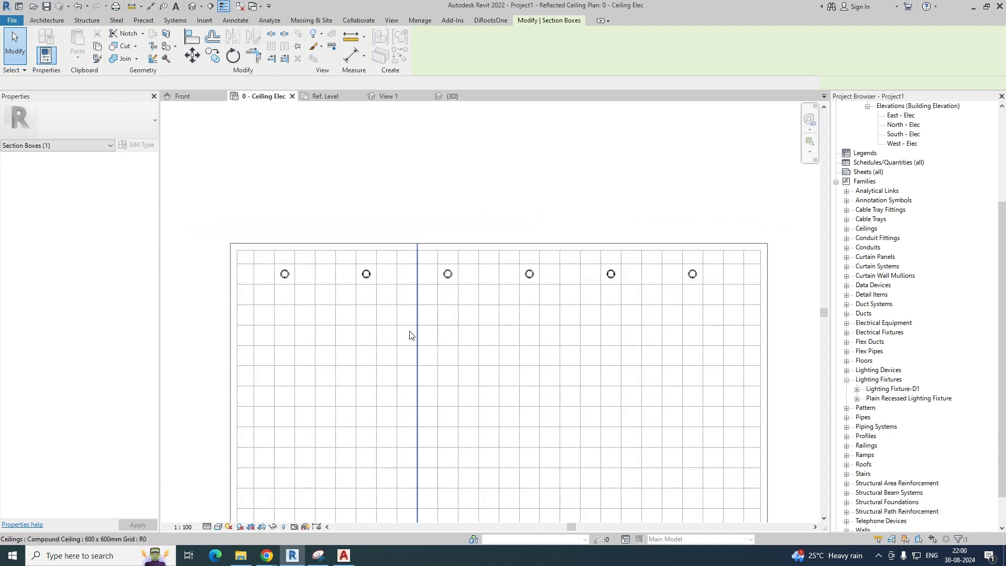
{"action": "left_click_drag", "start_coordinate": [710, 323], "coordinate": [710, 324]}
{"action": "key", "text": "c"}
{"action": "key", "text": "o"}
{"action": "left_click", "coordinate": [703, 264]}
{"action": "left_click_drag", "start_coordinate": [706, 266], "coordinate": [704, 359]}
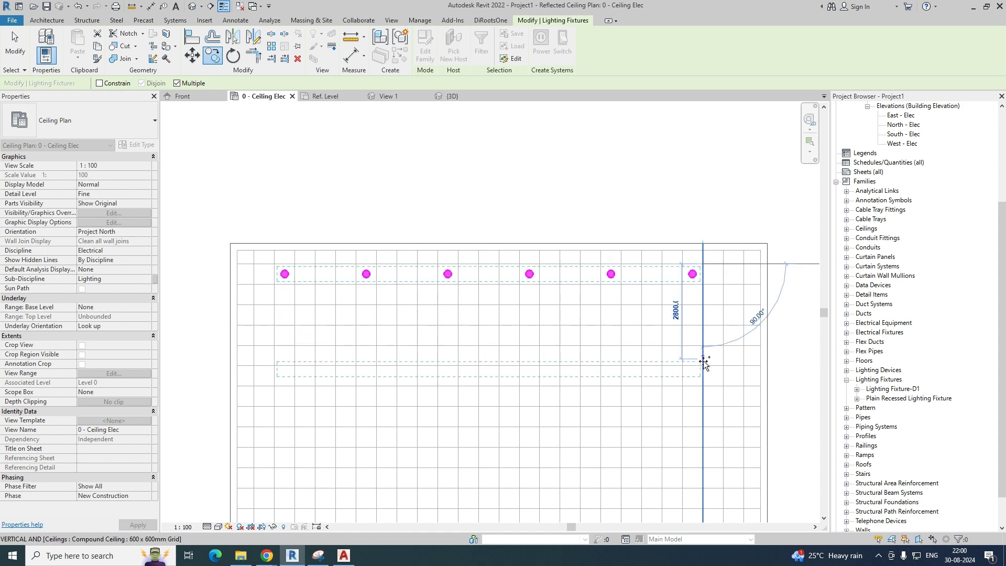
{"action": "left_click", "coordinate": [705, 367]}
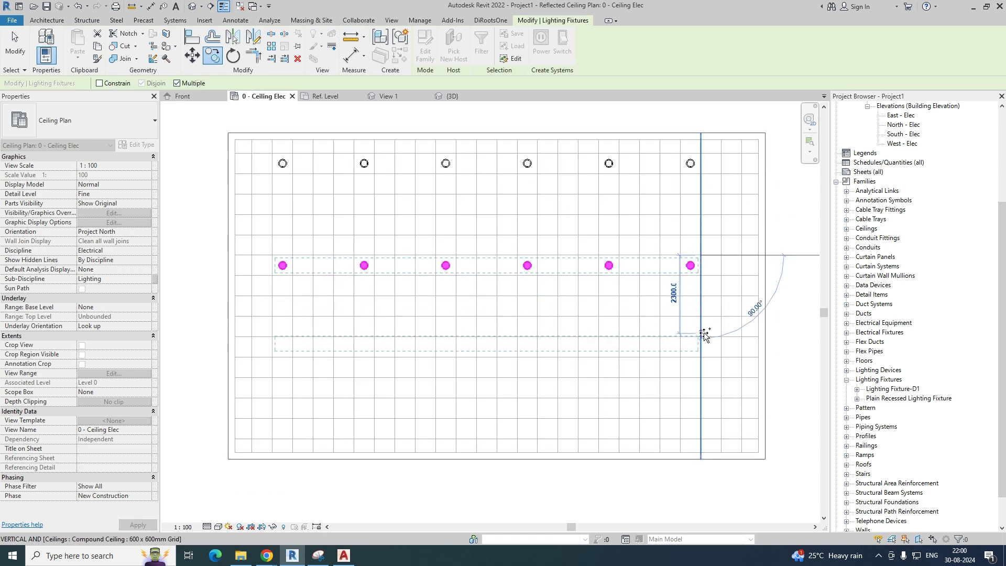
{"action": "left_click", "coordinate": [704, 367]}
{"action": "left_click", "coordinate": [704, 427]}
{"action": "key", "text": "Escape"}
{"action": "key", "text": "Escape"}
{"action": "scroll", "coordinate": [601, 391], "scroll_direction": "down", "scroll_amount": 2}
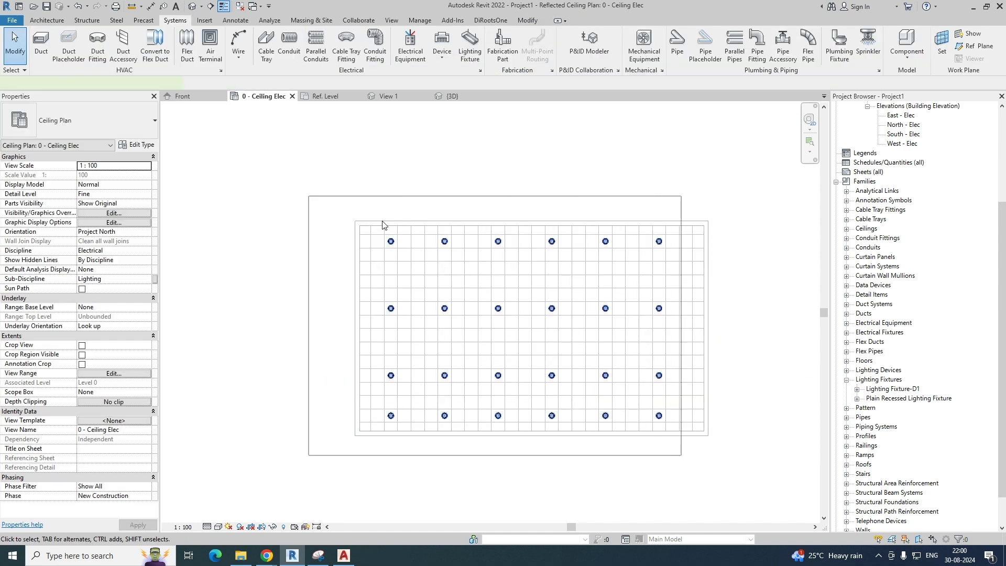
- Select all 24 fixtures with SA and view them section-boxed in 3D from below
{"action": "key", "text": "s"}
{"action": "key", "text": "a"}
{"action": "left_click", "coordinate": [312, 59]}
{"action": "scroll", "coordinate": [268, 300], "scroll_direction": "up", "scroll_amount": 3}
{"action": "middle_click_drag", "start_coordinate": [267, 303], "coordinate": [471, 270], "text": "shift"}
{"action": "left_click", "coordinate": [341, 357]}
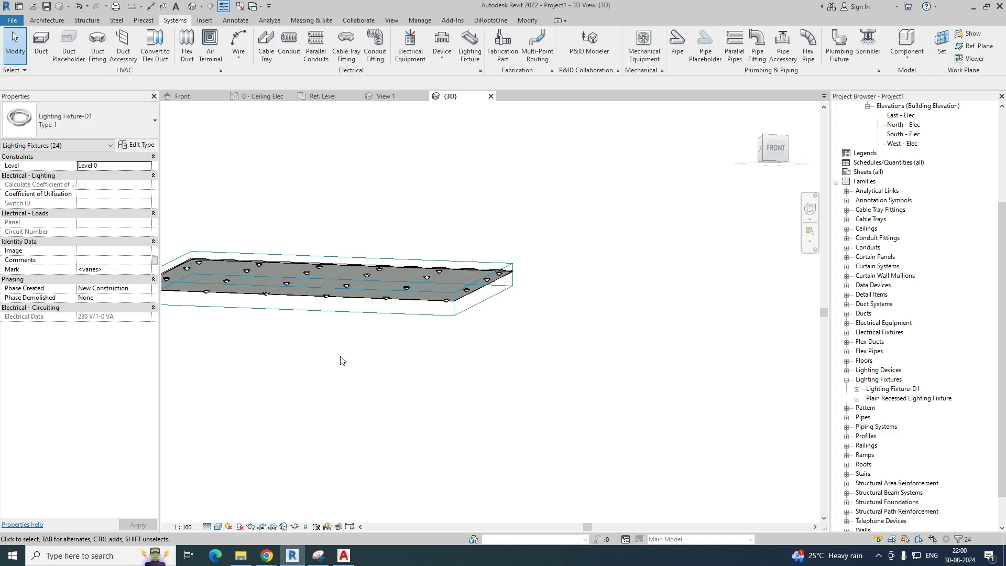
{"action": "middle_click_drag", "start_coordinate": [343, 360], "coordinate": [526, 359], "text": "shift"}
{"action": "scroll", "coordinate": [454, 271], "scroll_direction": "up", "scroll_amount": 5}
{"action": "scroll", "coordinate": [460, 266], "scroll_direction": "up", "scroll_amount": 2}
- Select one dome fixture and pan across the ceiling grid to inspect it
{"action": "left_click", "coordinate": [455, 266]}
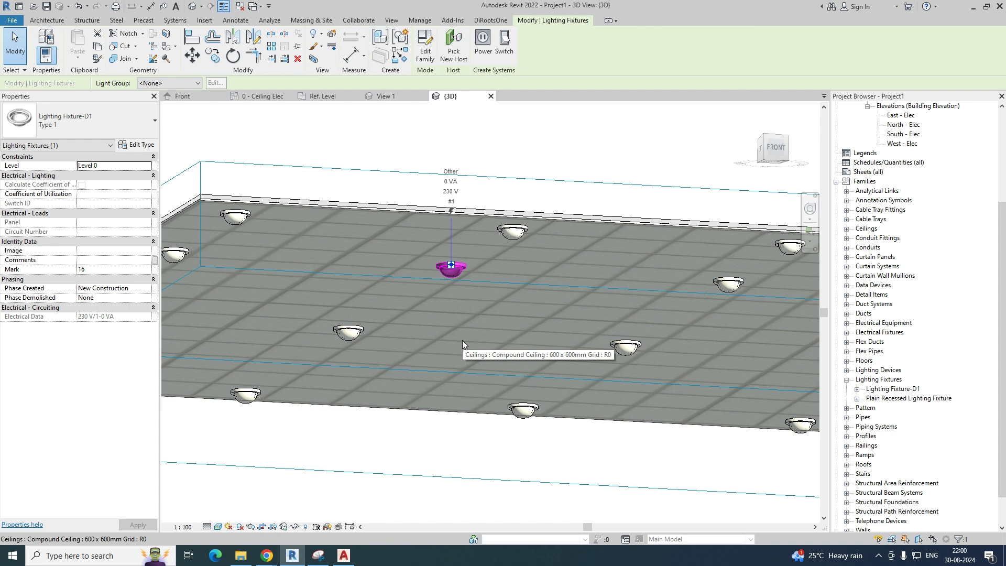
{"action": "middle_click_drag", "start_coordinate": [467, 337], "coordinate": [428, 288], "text": "shift"}
{"action": "scroll", "coordinate": [485, 337], "scroll_direction": "up", "scroll_amount": 3}
{"action": "middle_click_drag", "start_coordinate": [494, 353], "coordinate": [482, 289]}
{"action": "middle_click_drag", "start_coordinate": [517, 382], "coordinate": [455, 276]}
{"action": "middle_click_drag", "start_coordinate": [468, 348], "coordinate": [564, 351]}
{"action": "middle_click_drag", "start_coordinate": [603, 268], "coordinate": [612, 455]}
{"action": "scroll", "coordinate": [587, 435], "scroll_direction": "down", "scroll_amount": 2}
{"action": "middle_click_drag", "start_coordinate": [421, 367], "coordinate": [644, 346]}
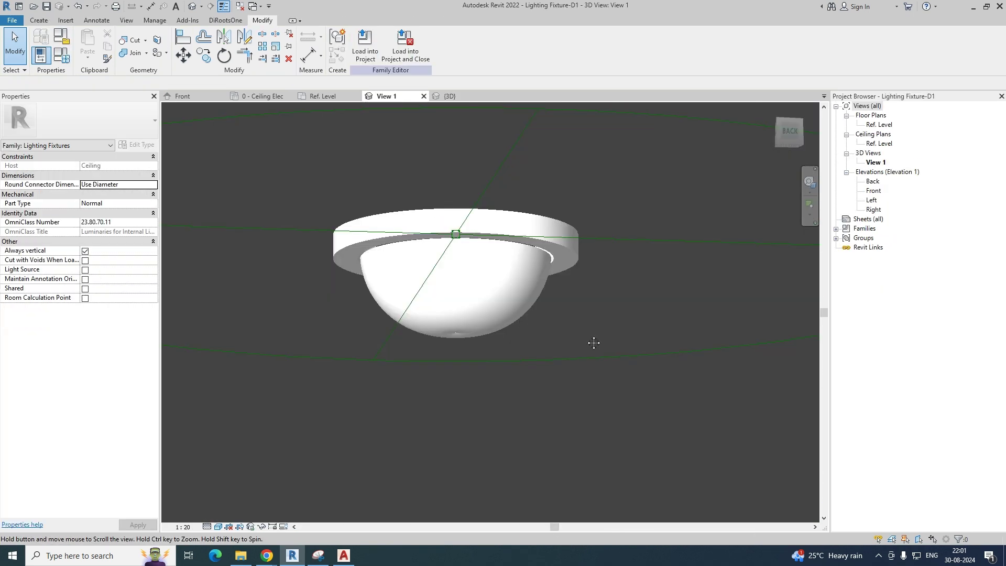
- Select the dome's revolved bowl and orbit to look down on the fixture
{"action": "left_click", "coordinate": [501, 329]}
{"action": "scroll", "coordinate": [440, 323], "scroll_direction": "down", "scroll_amount": 2}
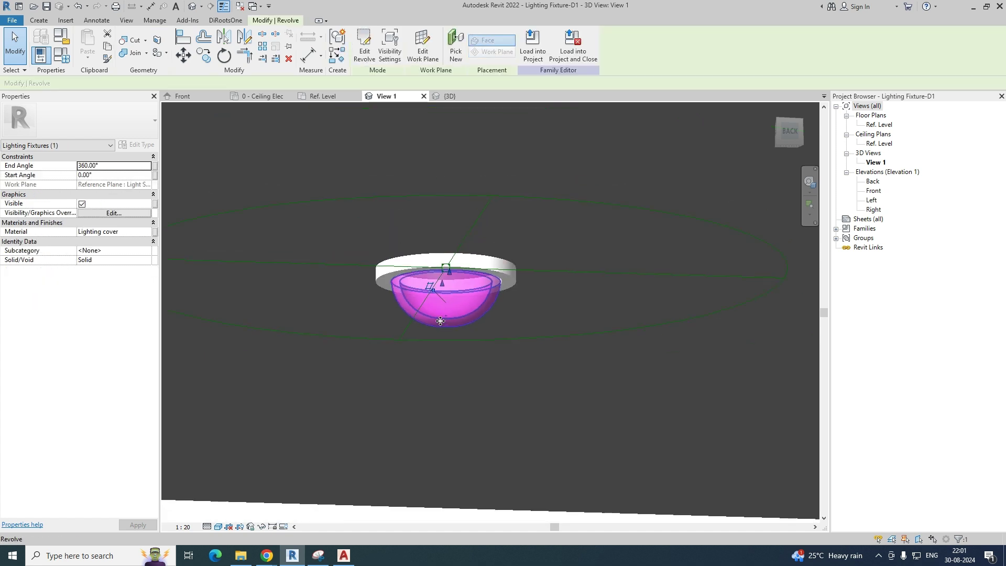
{"action": "scroll", "coordinate": [440, 323], "scroll_direction": "down", "scroll_amount": 2}
{"action": "middle_click_drag", "start_coordinate": [440, 324], "coordinate": [602, 400], "text": "shift"}
{"action": "middle_click_drag", "start_coordinate": [467, 363], "coordinate": [481, 370], "text": "shift"}
{"action": "key", "text": "Escape"}
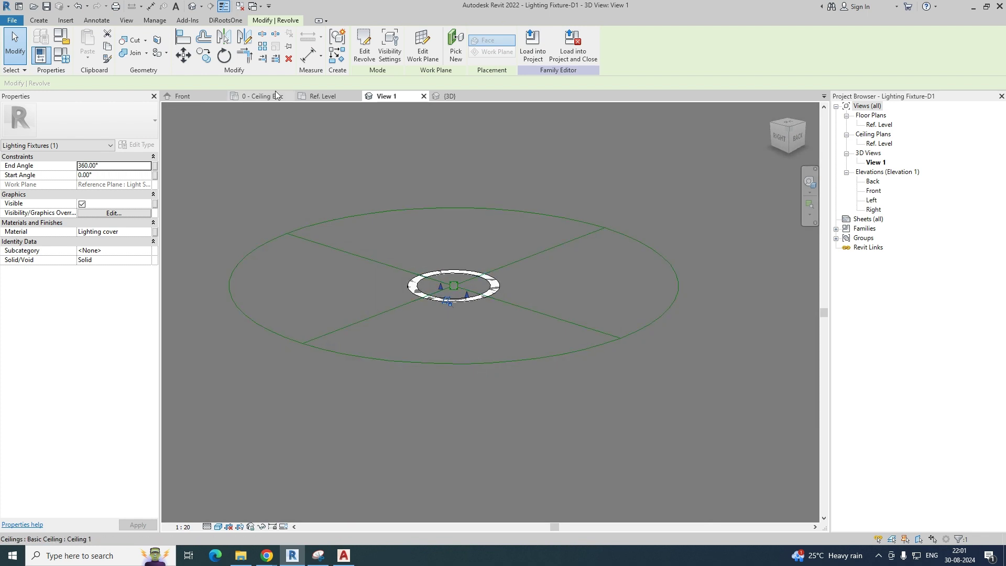
- Place a conduit connector on the mounting ring's edge and load the family into the project
{"action": "left_click", "coordinate": [39, 21]}
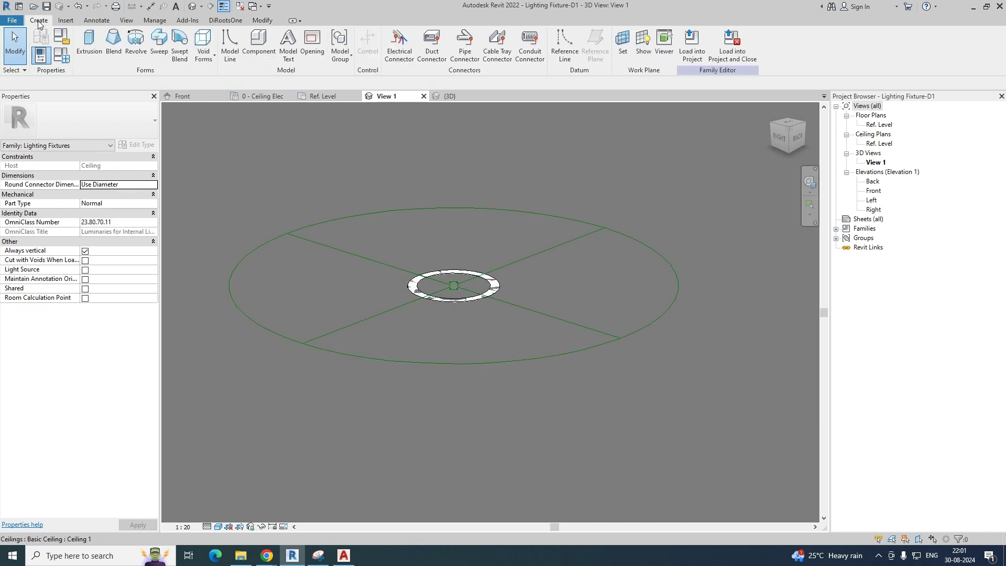
{"action": "left_click", "coordinate": [528, 47]}
{"action": "scroll", "coordinate": [496, 295], "scroll_direction": "up", "scroll_amount": 5}
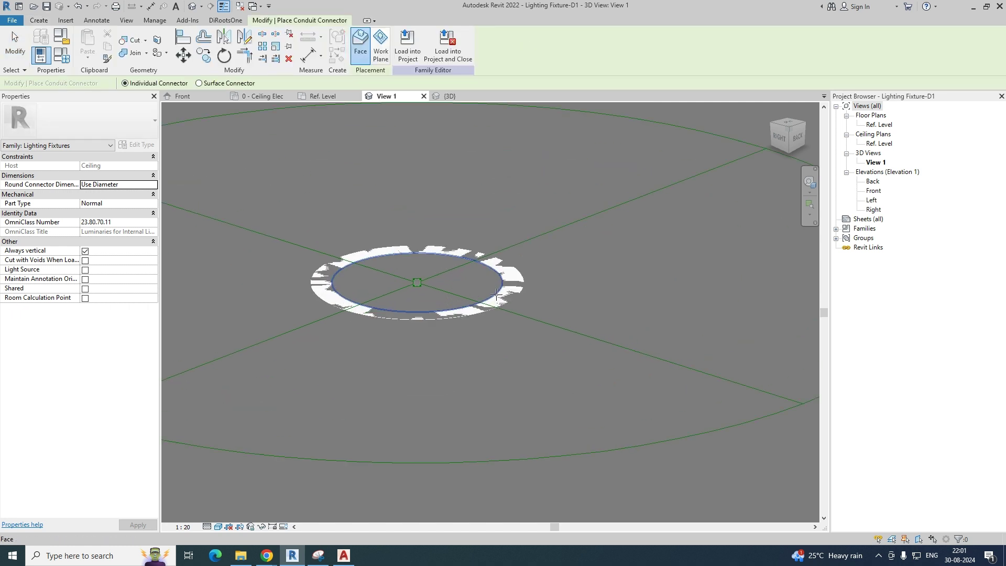
{"action": "left_click", "coordinate": [492, 295]}
{"action": "scroll", "coordinate": [376, 269], "scroll_direction": "down", "scroll_amount": 2}
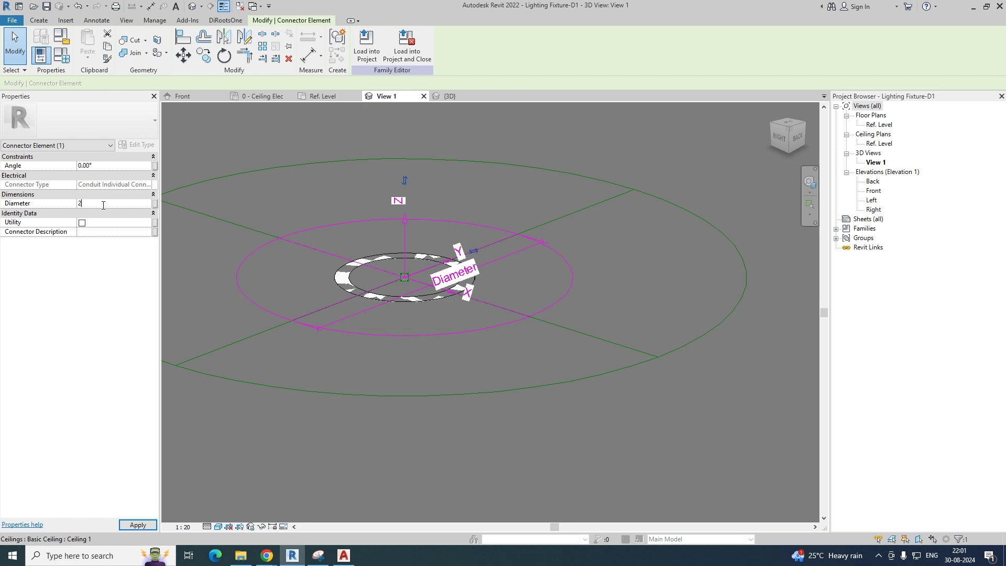
{"action": "left_click", "coordinate": [441, 373]}
{"action": "key", "text": "Escape"}
{"action": "scroll", "coordinate": [413, 356], "scroll_direction": "down", "scroll_amount": 3}
{"action": "middle_click_drag", "start_coordinate": [413, 361], "coordinate": [475, 323], "text": "shift"}
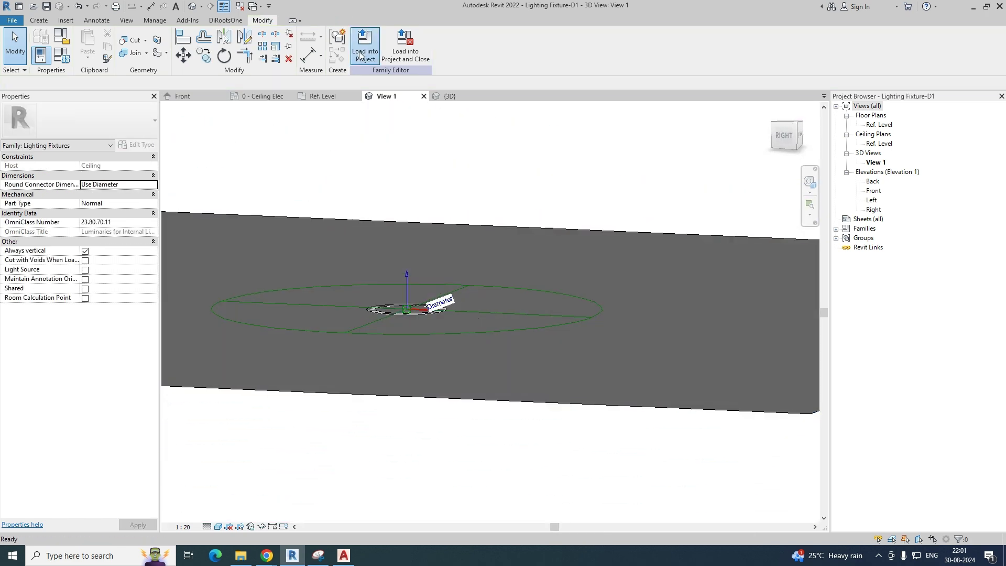
{"action": "left_click", "coordinate": [363, 51]}
- Overwrite the existing Lighting Fixture-D1 family with the updated version
{"action": "left_click", "coordinate": [455, 257]}
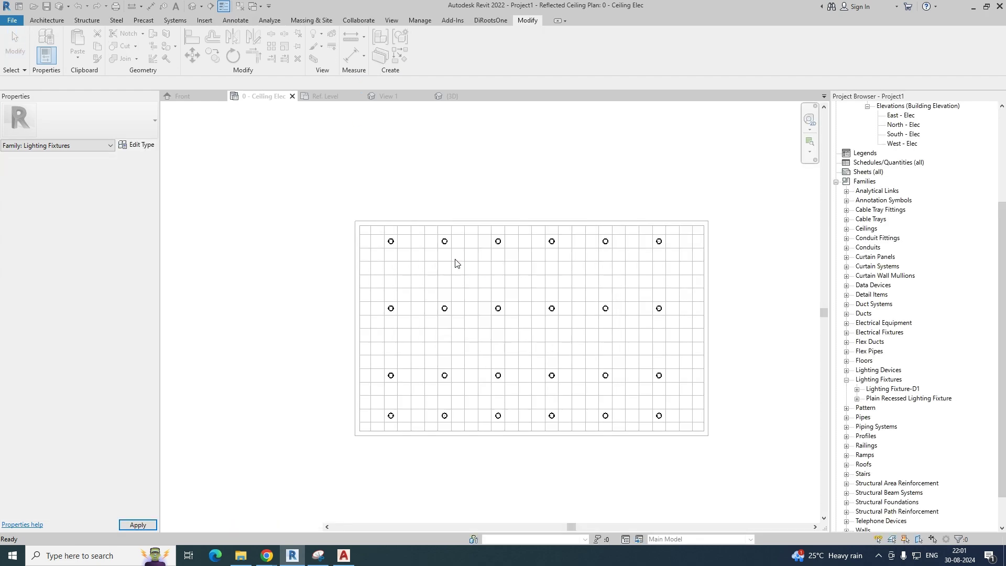
{"action": "left_click", "coordinate": [391, 242]}
{"action": "scroll", "coordinate": [393, 247], "scroll_direction": "up", "scroll_amount": 4}
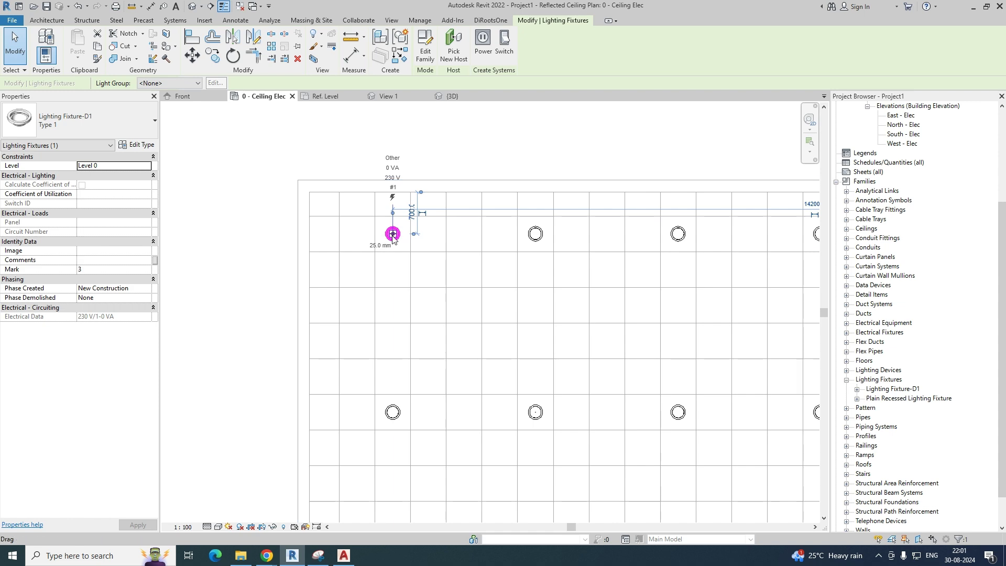
{"action": "right_click", "coordinate": [394, 238]}
{"action": "key", "text": "Escape"}
{"action": "key", "text": "Escape"}
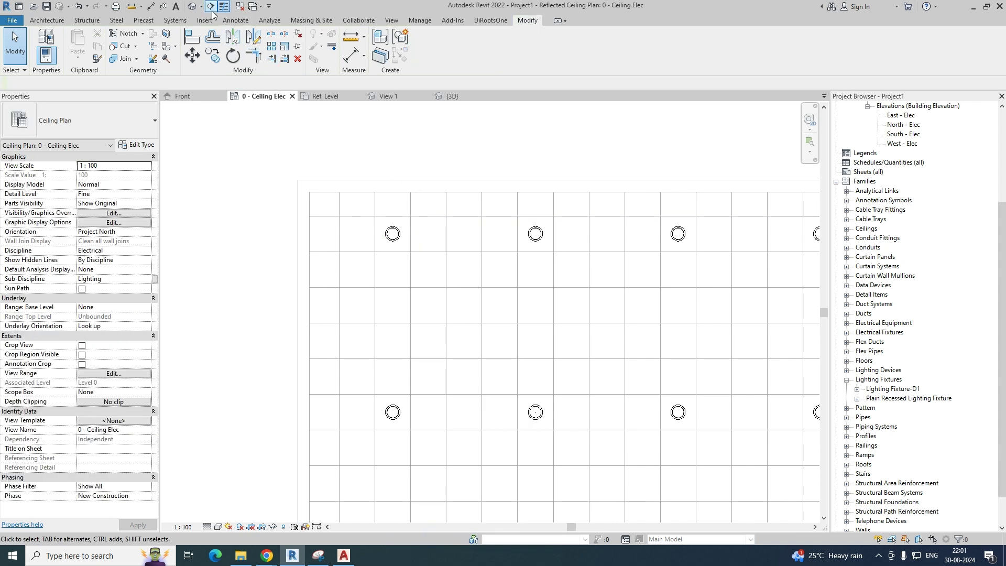
- Draw Section 1 across the top fixture row and go to that view
{"action": "left_click", "coordinate": [211, 8]}
{"action": "left_click", "coordinate": [257, 261]}
{"action": "left_click", "coordinate": [606, 262]}
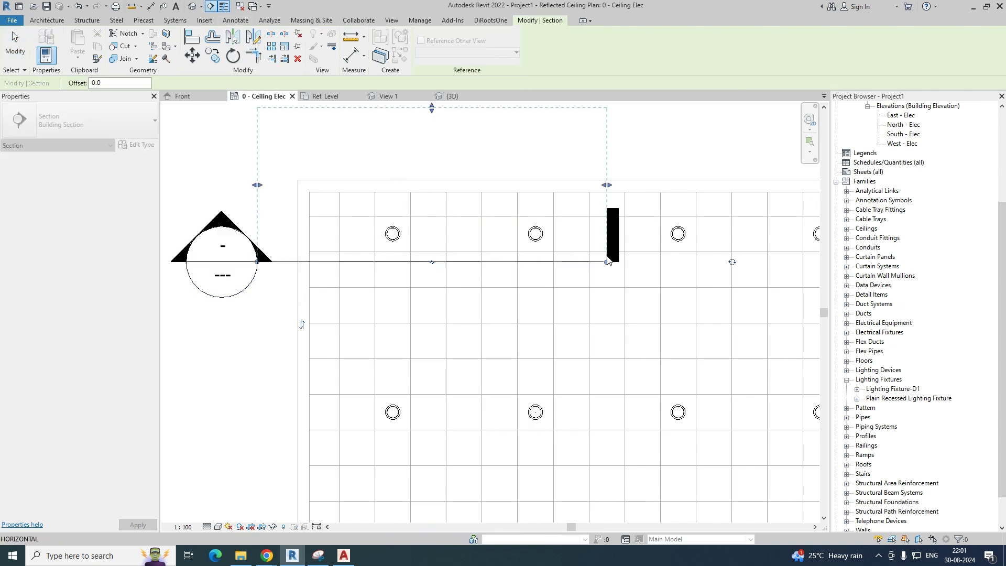
{"action": "right_click", "coordinate": [489, 265]}
{"action": "left_click", "coordinate": [521, 322]}
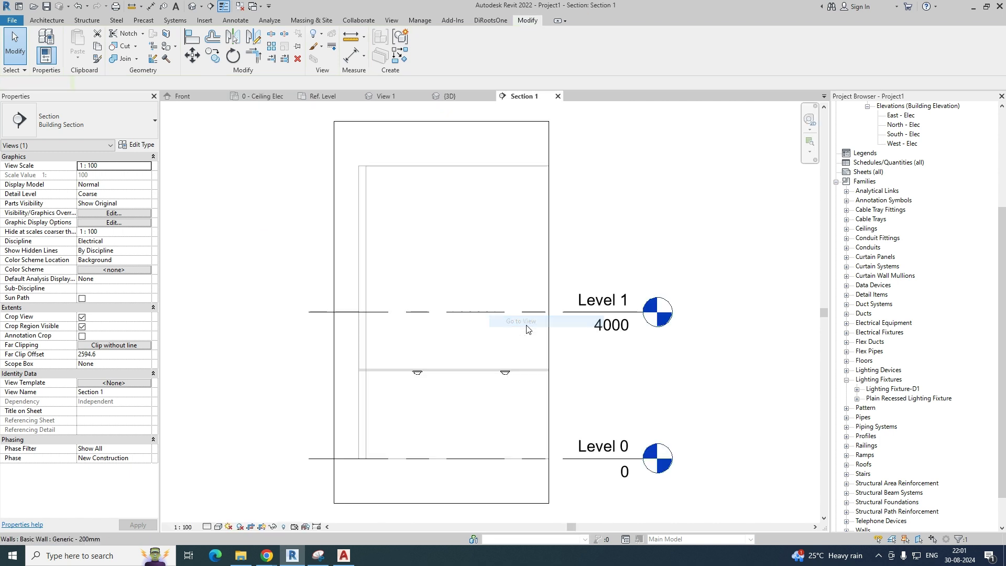
- Show Section 1 at Fine detail level and select the left dome fixture
{"action": "middle_click_drag", "start_coordinate": [346, 481], "coordinate": [363, 390]}
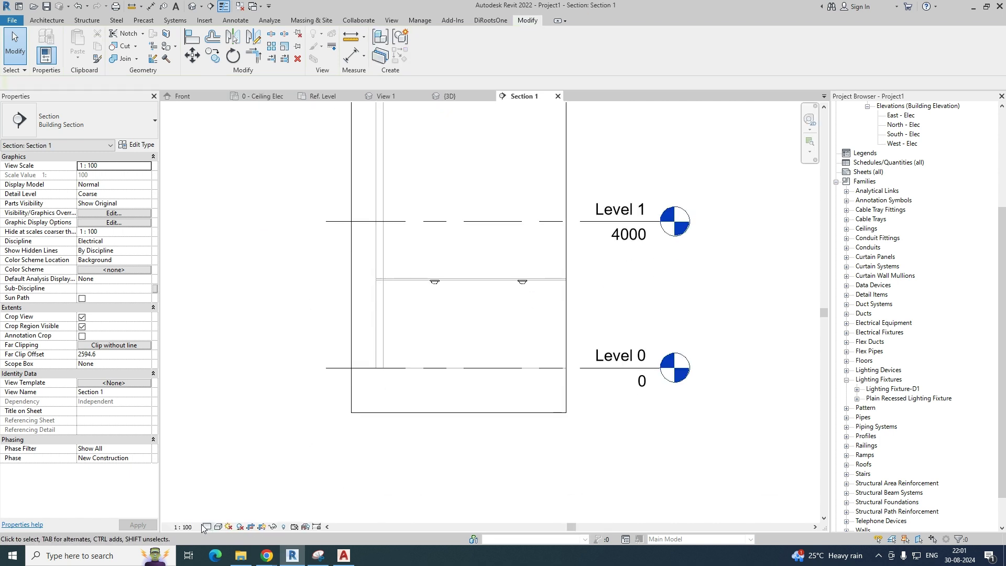
{"action": "left_click", "coordinate": [216, 516]}
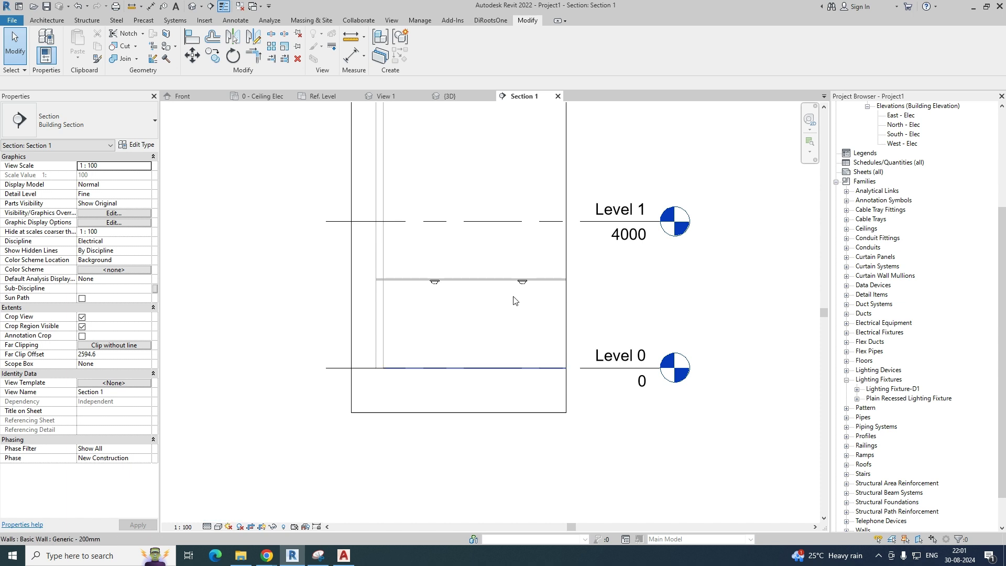
{"action": "scroll", "coordinate": [451, 280], "scroll_direction": "up", "scroll_amount": 5}
{"action": "left_click", "coordinate": [395, 298]}
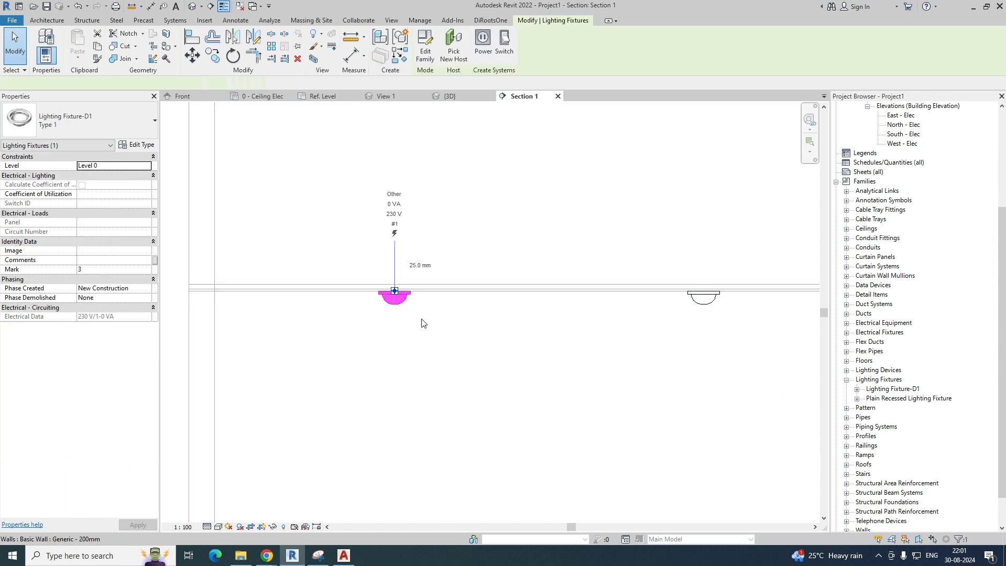
- Run conduit up from the left fixture, across to the right, and tee in the right fixture
{"action": "right_click", "coordinate": [396, 294]}
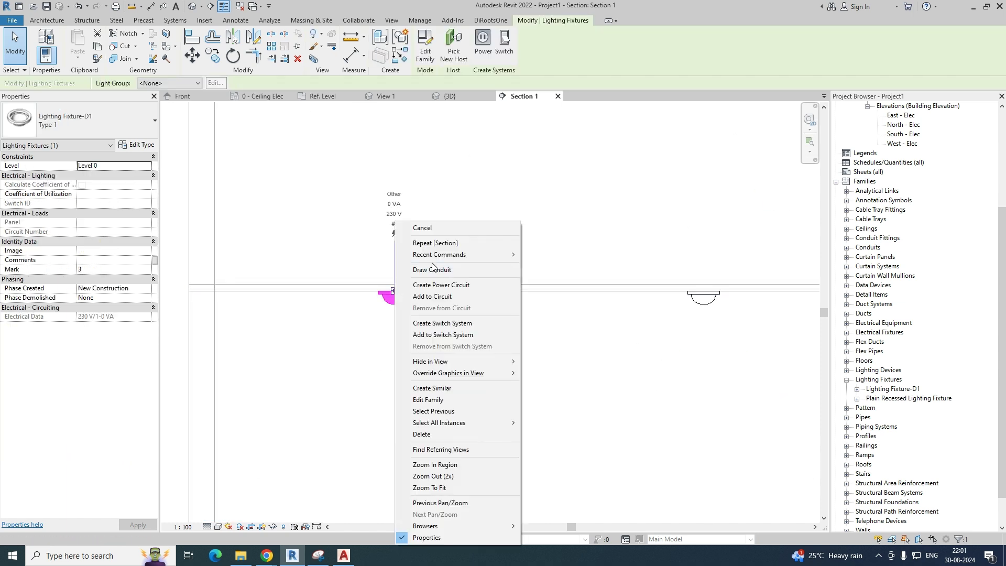
{"action": "left_click", "coordinate": [431, 270]}
{"action": "left_click", "coordinate": [393, 290]}
{"action": "scroll", "coordinate": [395, 241], "scroll_direction": "up", "scroll_amount": 3}
{"action": "left_click", "coordinate": [396, 215]}
{"action": "left_click", "coordinate": [629, 215]}
{"action": "left_click", "coordinate": [571, 282]}
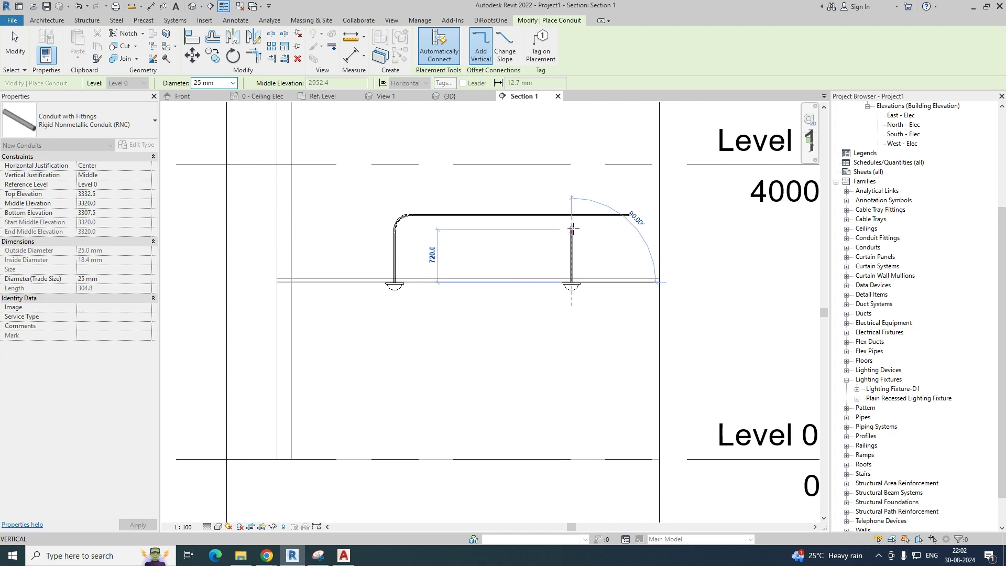
{"action": "left_click", "coordinate": [571, 215]}
{"action": "key", "text": "Escape"}
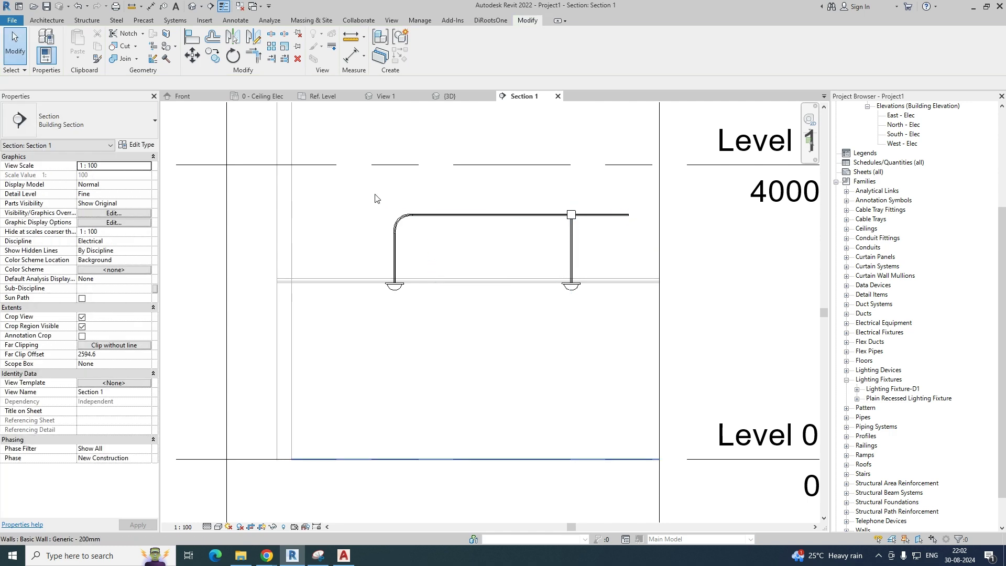
- View the conduits and both fixtures section-boxed in 3D, orbited edge-on to the ceiling
{"action": "left_click_drag", "start_coordinate": [198, 197], "coordinate": [644, 329]}
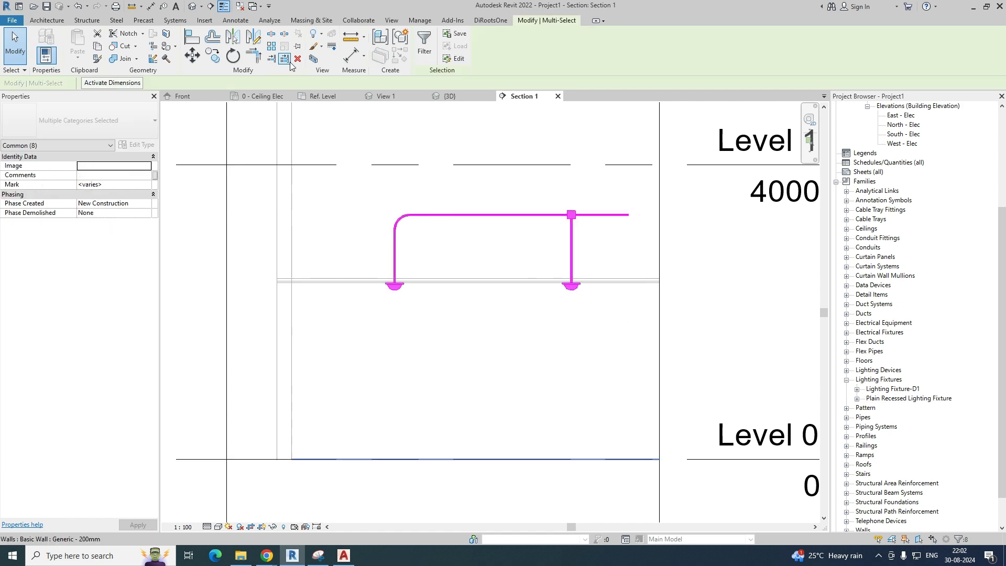
{"action": "left_click", "coordinate": [317, 61]}
{"action": "scroll", "coordinate": [222, 293], "scroll_direction": "up", "scroll_amount": 4}
{"action": "middle_click_drag", "start_coordinate": [229, 295], "coordinate": [434, 323], "text": "shift"}
{"action": "key", "text": "Escape"}
{"action": "scroll", "coordinate": [252, 292], "scroll_direction": "up", "scroll_amount": 3}
{"action": "scroll", "coordinate": [406, 220], "scroll_direction": "up", "scroll_amount": 3}
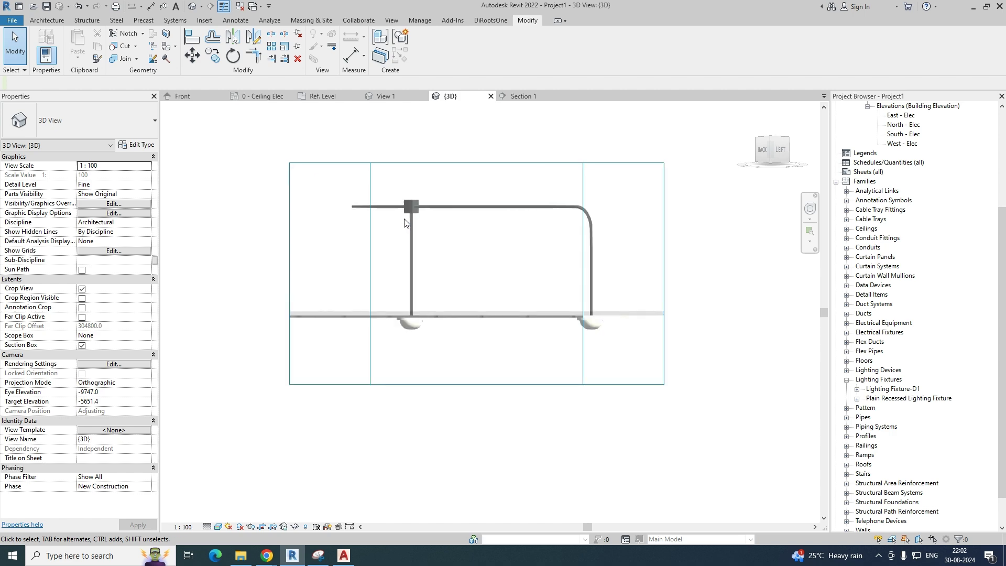
{"action": "middle_click_drag", "start_coordinate": [471, 268], "coordinate": [658, 272], "text": "shift"}
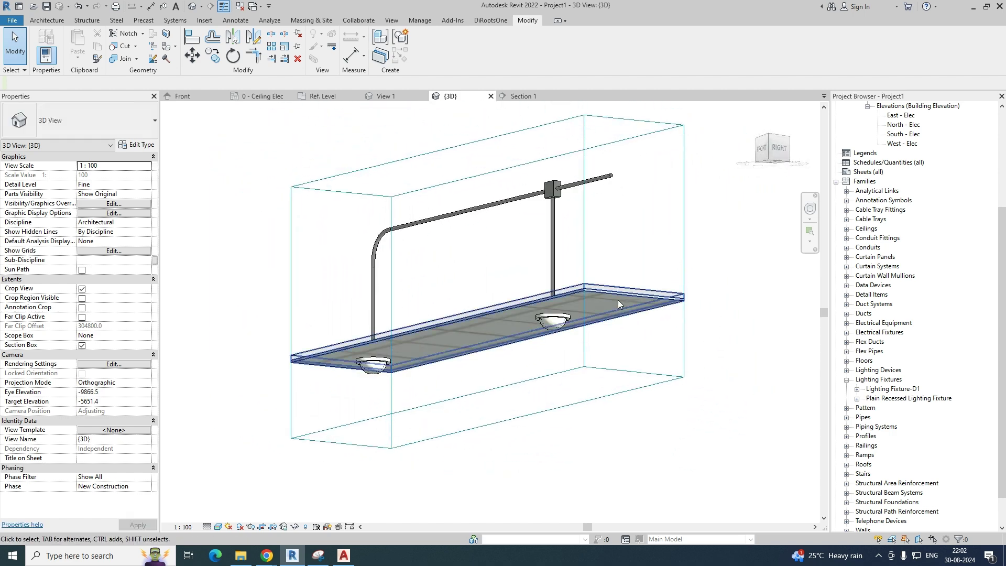
{"action": "scroll", "coordinate": [566, 346], "scroll_direction": "up", "scroll_amount": 2}
{"action": "middle_click_drag", "start_coordinate": [566, 346], "coordinate": [587, 378], "text": "shift"}
{"action": "scroll", "coordinate": [587, 377], "scroll_direction": "down", "scroll_amount": 1}
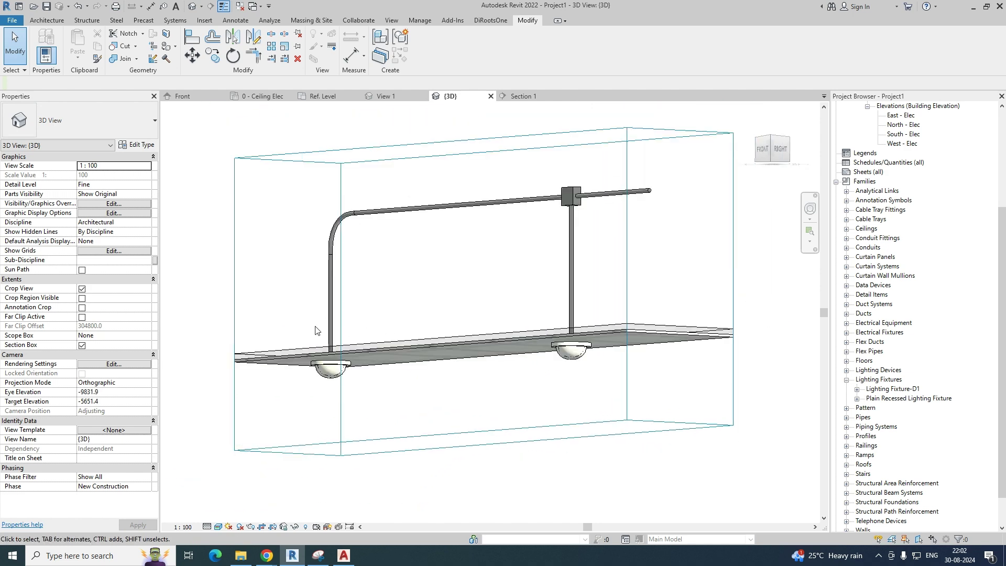
{"action": "left_click", "coordinate": [330, 330]}
{"action": "key", "text": "Tab"}
{"action": "left_click", "coordinate": [330, 330]}
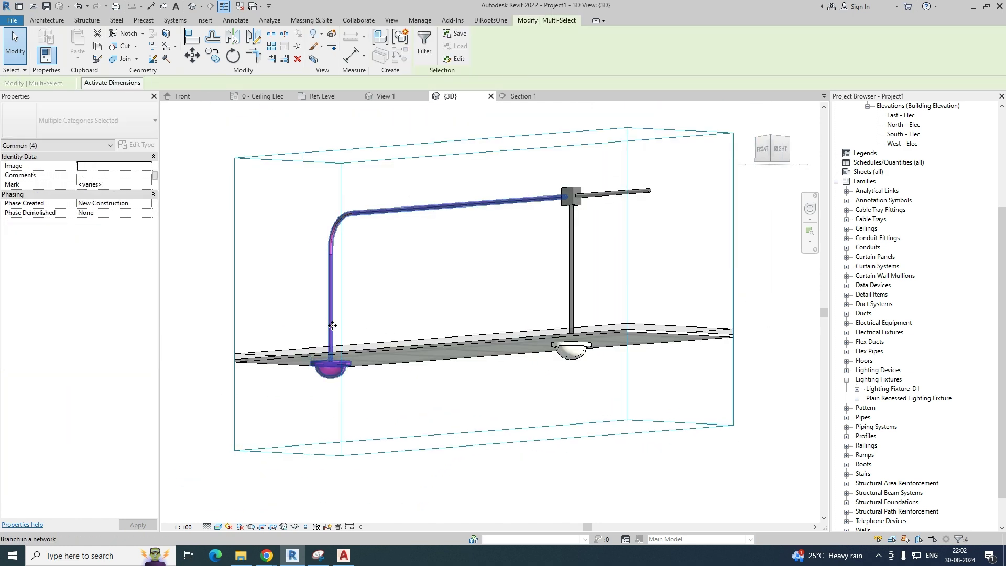
{"action": "left_click", "coordinate": [586, 295]}
{"action": "left_click", "coordinate": [574, 303]}
{"action": "key", "text": "Tab"}
{"action": "left_click", "coordinate": [575, 303]}
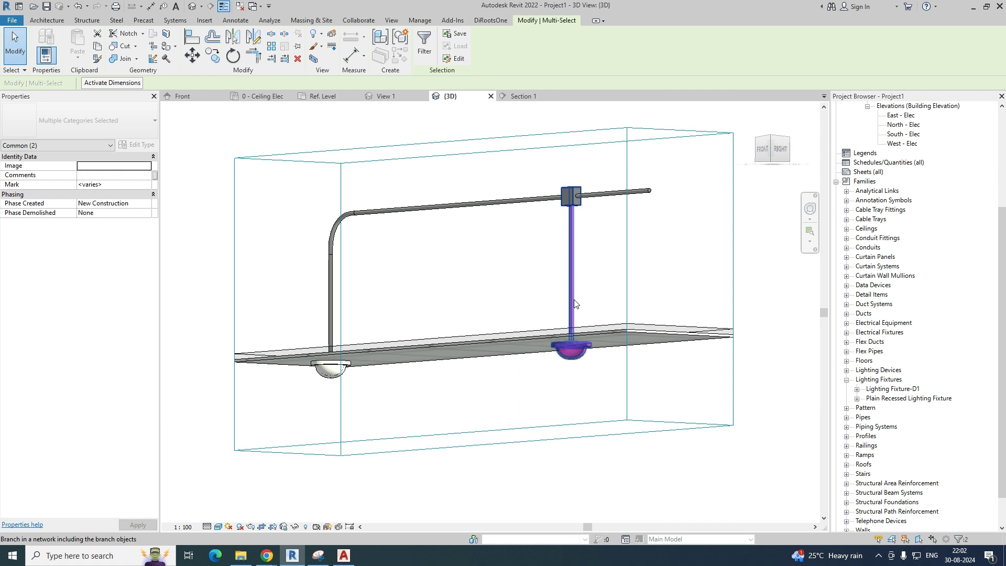
{"action": "key", "text": "Tab"}
{"action": "left_click", "coordinate": [574, 307]}
{"action": "middle_click_drag", "start_coordinate": [598, 310], "coordinate": [475, 369], "text": "shift"}
{"action": "scroll", "coordinate": [452, 366], "scroll_direction": "up", "scroll_amount": 8}
{"action": "key", "text": "Escape"}
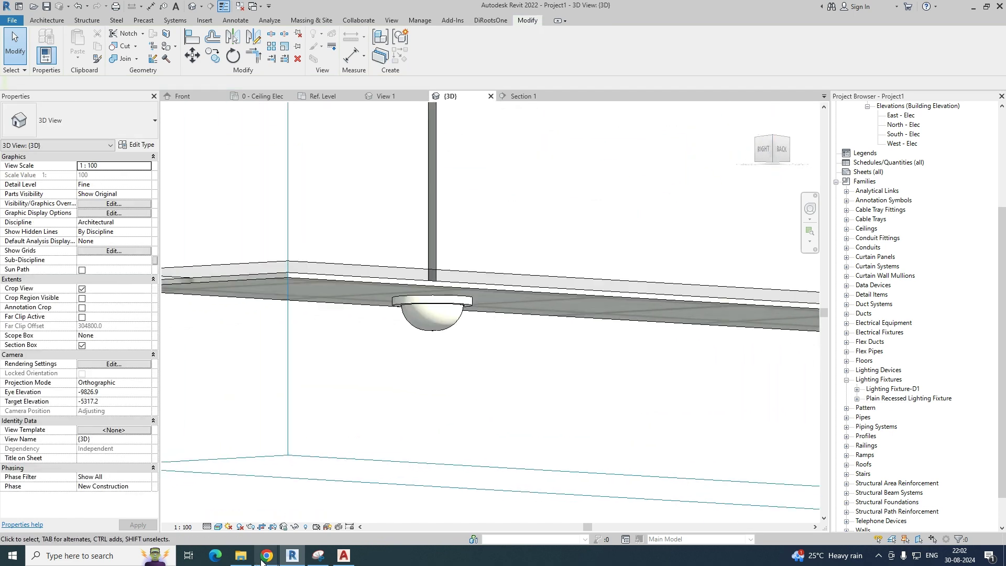